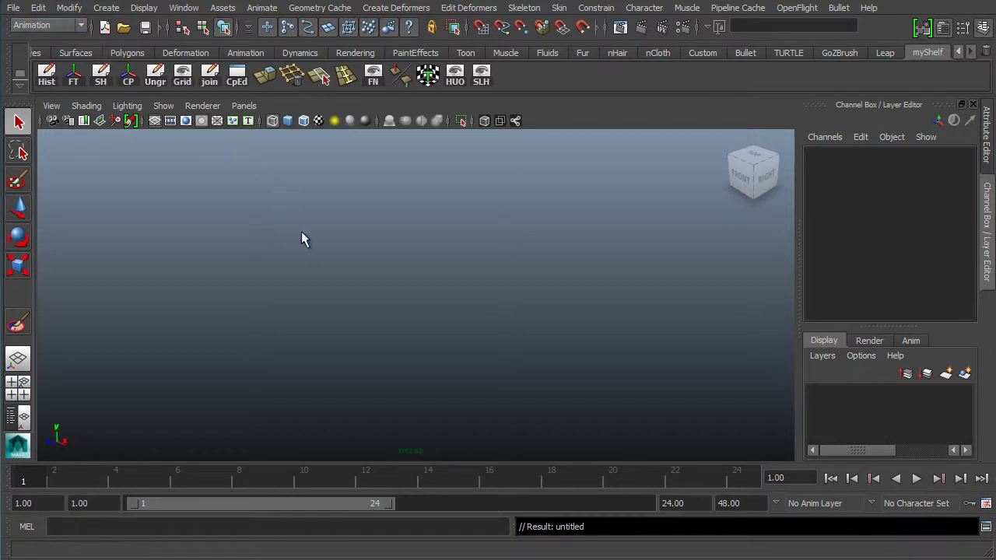
# Show the grid in the perspective viewport.
pyautogui.click(144, 7)
pyautogui.click(148, 26)
pyautogui.keyDown('alt'); pyautogui.moveTo(408, 325); pyautogui.dragTo(443, 307); pyautogui.keyUp('alt')
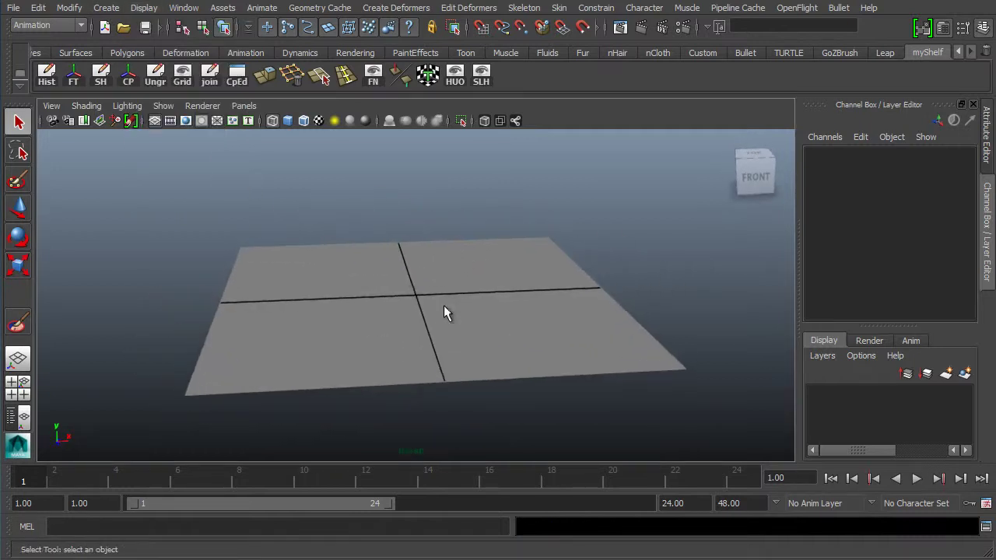
pyautogui.keyDown('alt'); pyautogui.moveTo(420, 340); pyautogui.dragTo(416, 367); pyautogui.keyUp('alt')
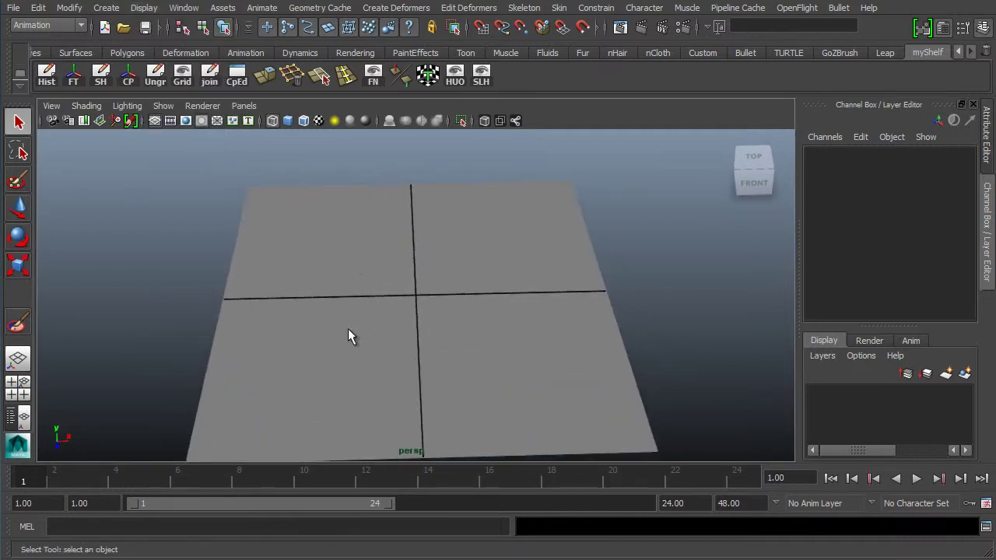
pyautogui.keyDown('alt'); pyautogui.moveTo(348, 330); pyautogui.dragTo(397, 378); pyautogui.keyUp('alt')
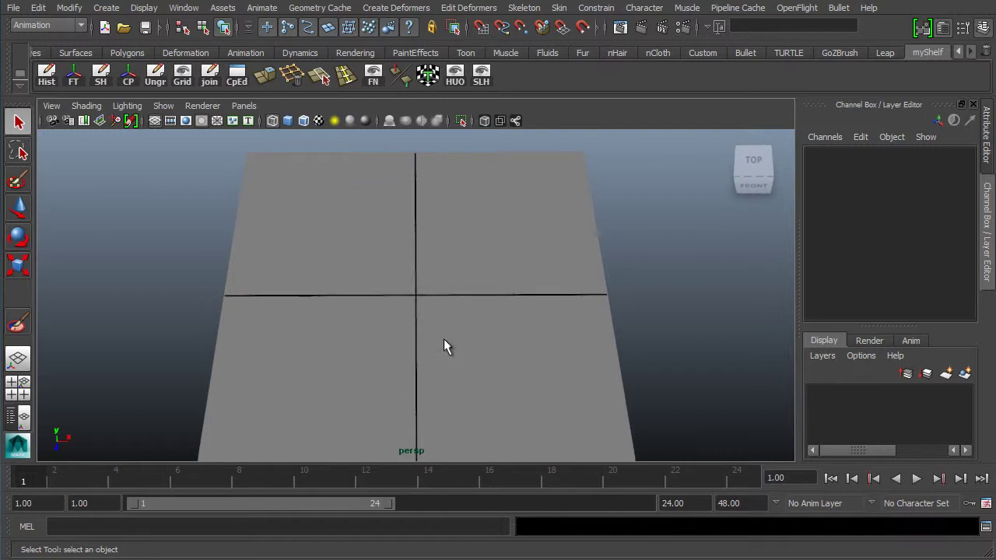
pyautogui.moveTo(388, 313)
pyautogui.keyDown('alt'); pyautogui.mouseDown()
pyautogui.moveTo(387, 296)
pyautogui.moveTo(467, 295)
pyautogui.moveTo(347, 340)
pyautogui.moveTo(495, 339)
pyautogui.moveTo(436, 347)
pyautogui.moveTo(373, 311)
pyautogui.mouseUp(); pyautogui.keyUp('alt')
pyautogui.keyDown('alt'); pyautogui.moveTo(466, 363); pyautogui.dragTo(438, 362); pyautogui.keyUp('alt')
# Examine the grid in the four-view layout and in the full-size perspective view.
pyautogui.press('space')
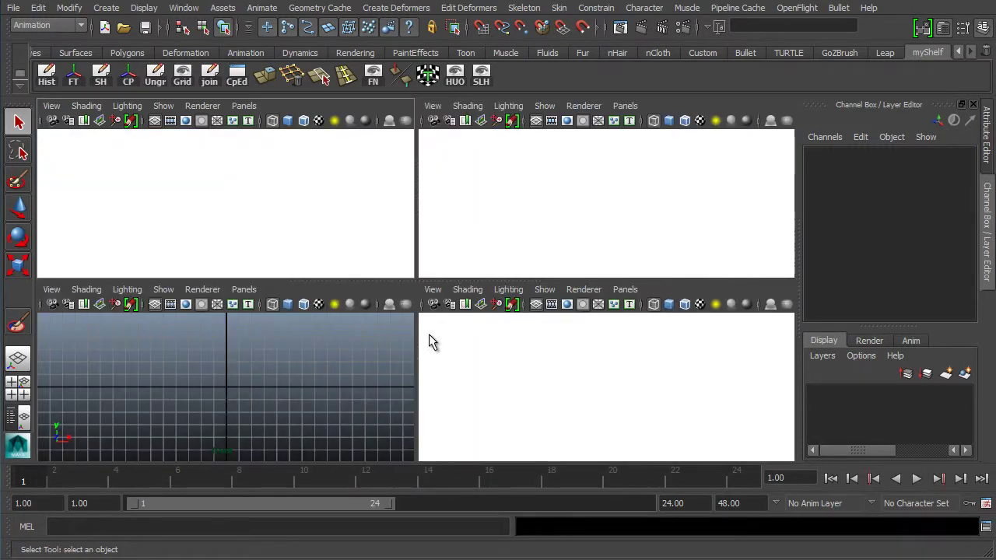
pyautogui.keyDown('alt'); pyautogui.moveTo(221, 418); pyautogui.dragTo(219, 380, button='right'); pyautogui.keyUp('alt')
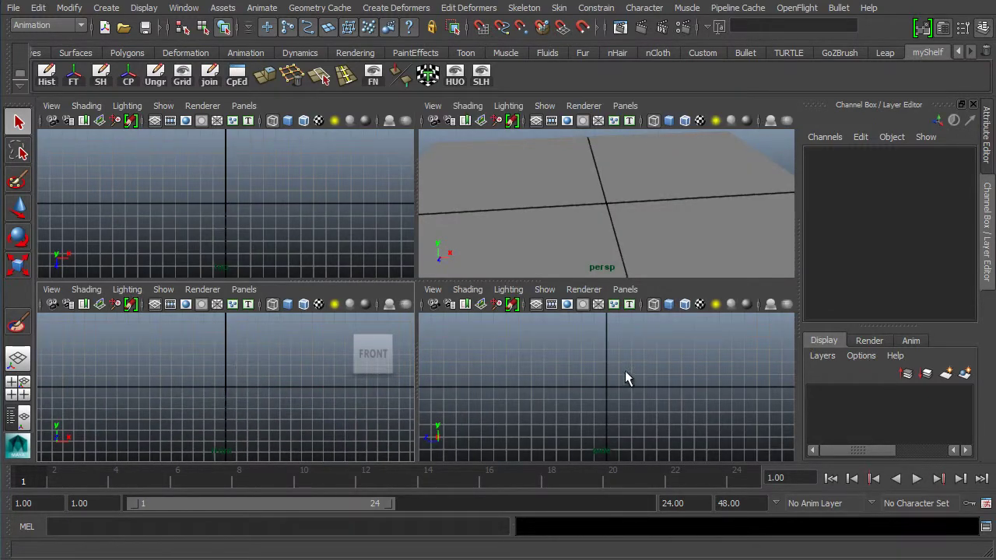
pyautogui.press('space')
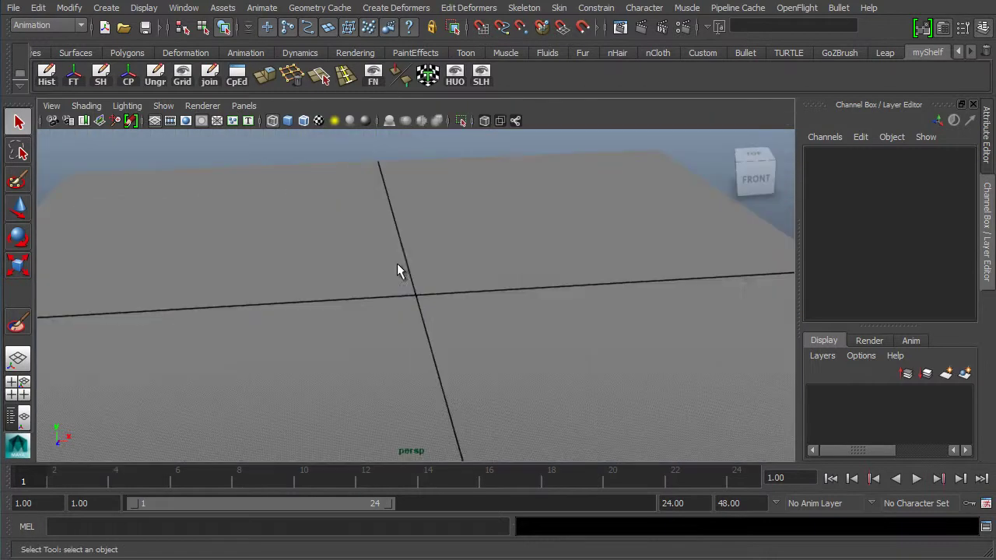
pyautogui.keyDown('alt'); pyautogui.moveTo(411, 296); pyautogui.dragTo(427, 141); pyautogui.keyUp('alt')
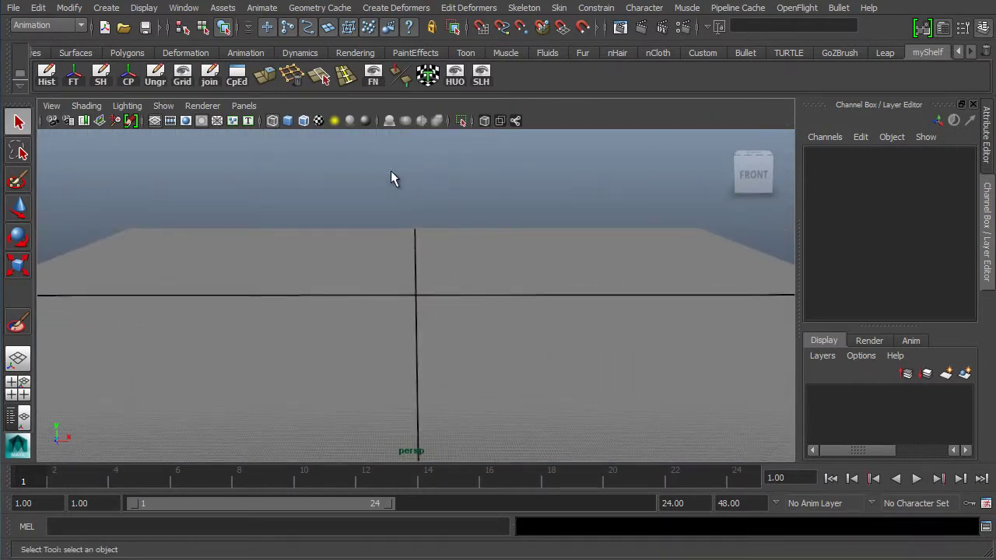
pyautogui.keyDown('alt'); pyautogui.moveTo(378, 326); pyautogui.dragTo(407, 298); pyautogui.keyUp('alt')
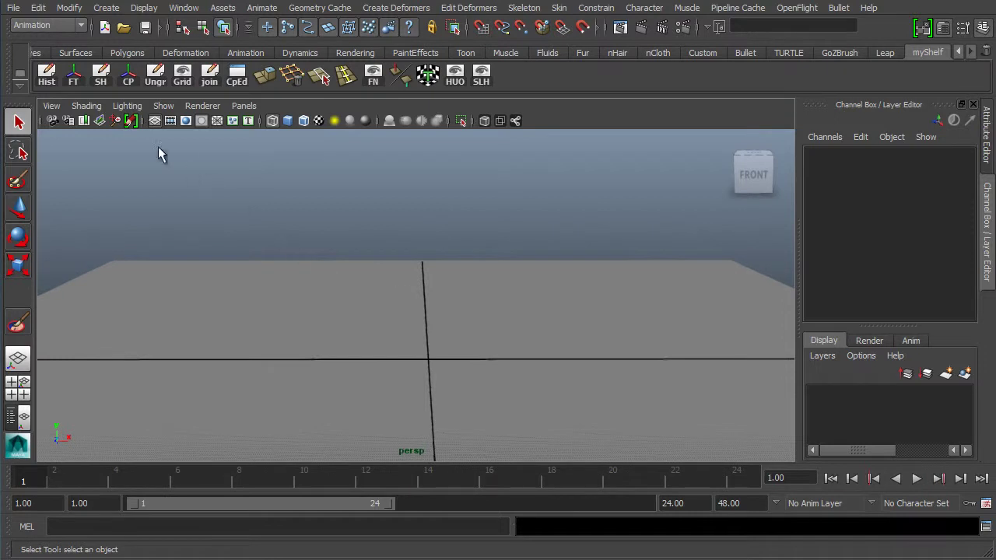
# Create a polygon pyramid primitive at the grid origin and frame it in the perspective view.
pyautogui.click(98, 11)
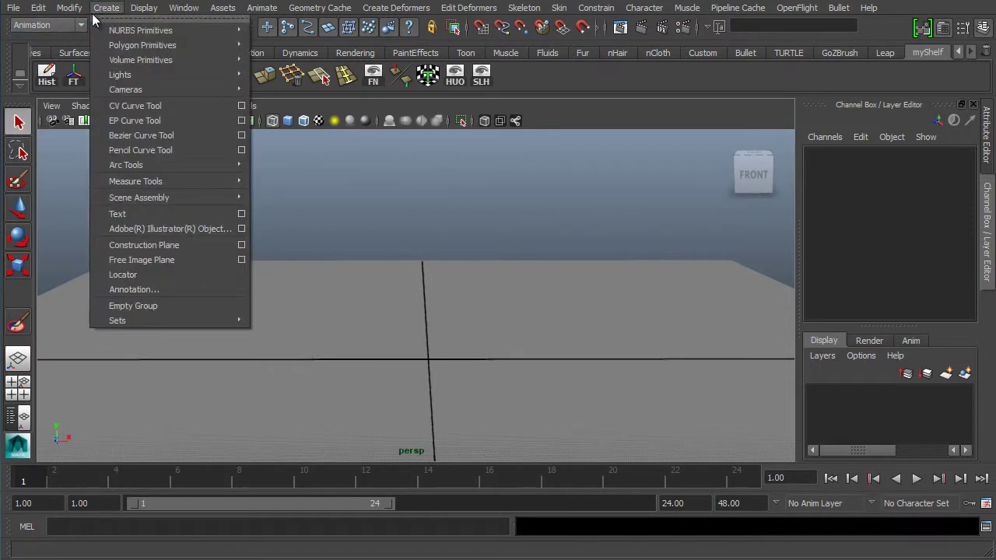
pyautogui.moveTo(140, 49)
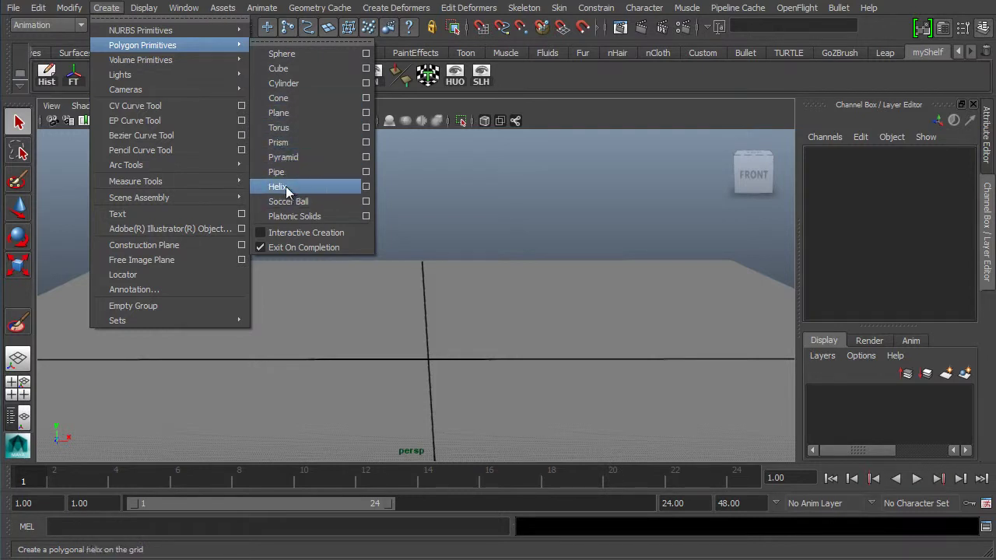
pyautogui.click(298, 155)
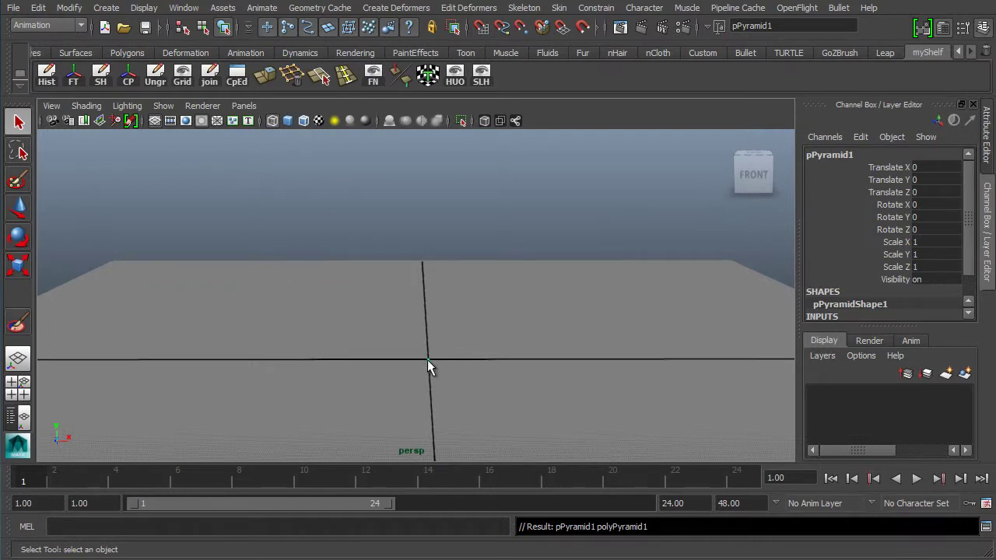
pyautogui.press('f')
pyautogui.keyDown('alt'); pyautogui.moveTo(436, 318); pyautogui.dragTo(280, 347, button='right'); pyautogui.keyUp('alt')
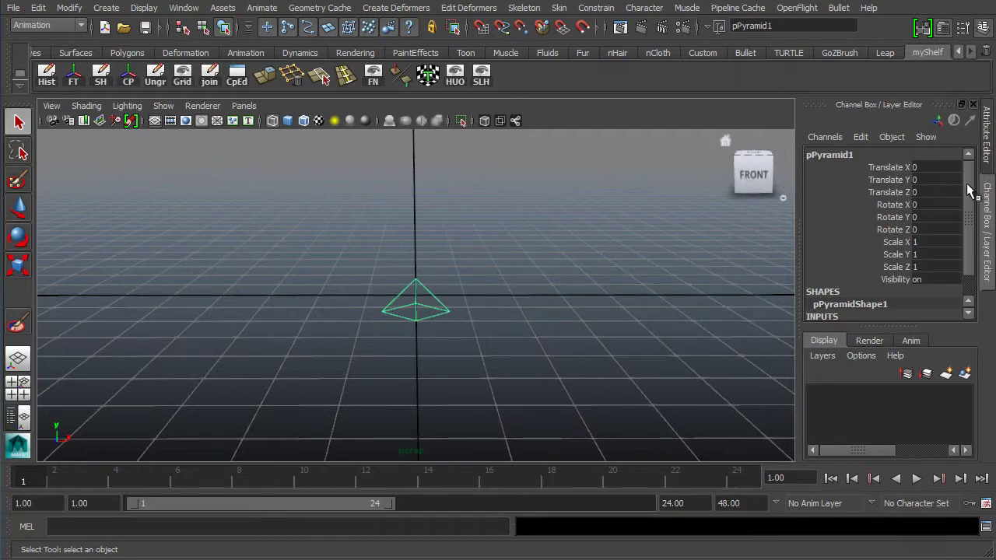
# Display the pyramid in the perspective view with Smooth Shade All.
pyautogui.moveTo(972, 193); pyautogui.dragTo(971, 242)
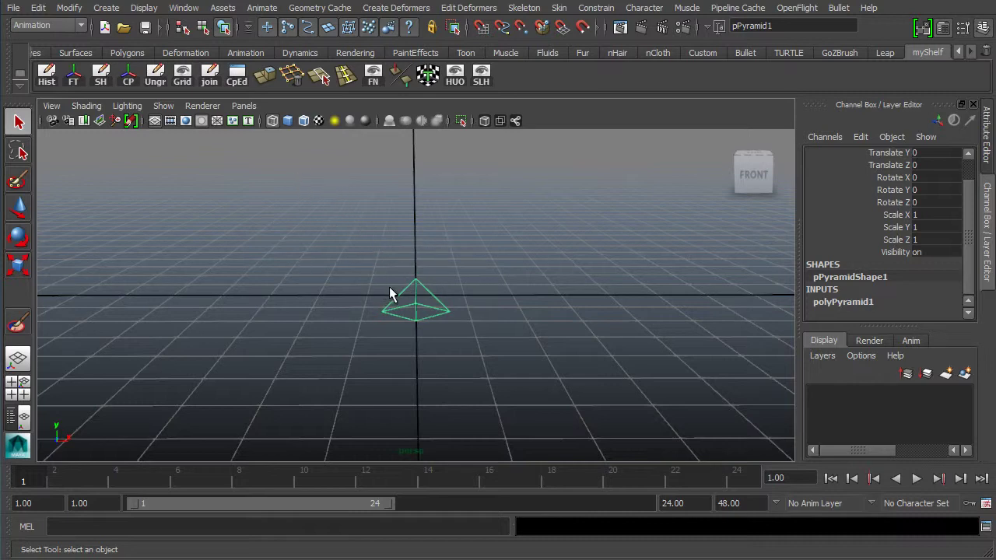
pyautogui.press('5')
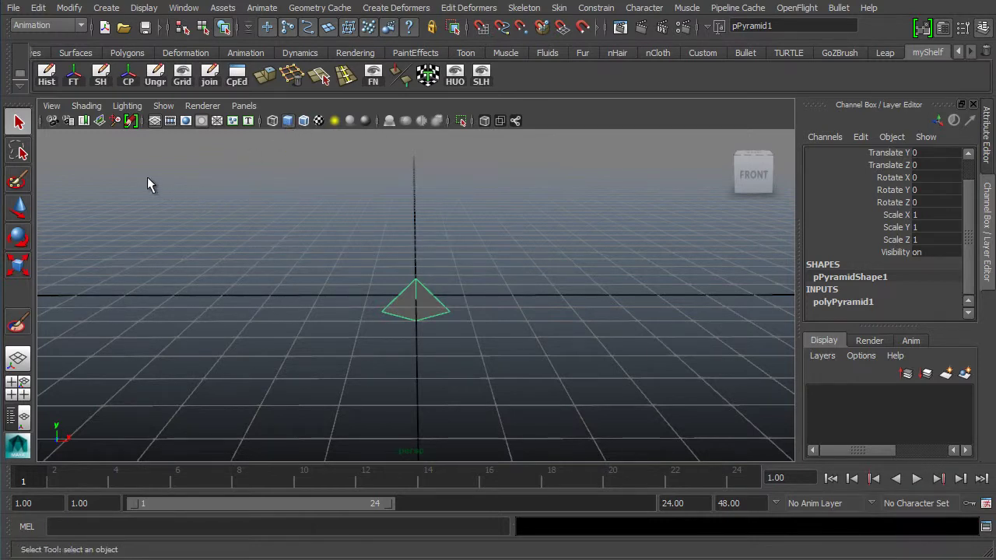
pyautogui.click(86, 106)
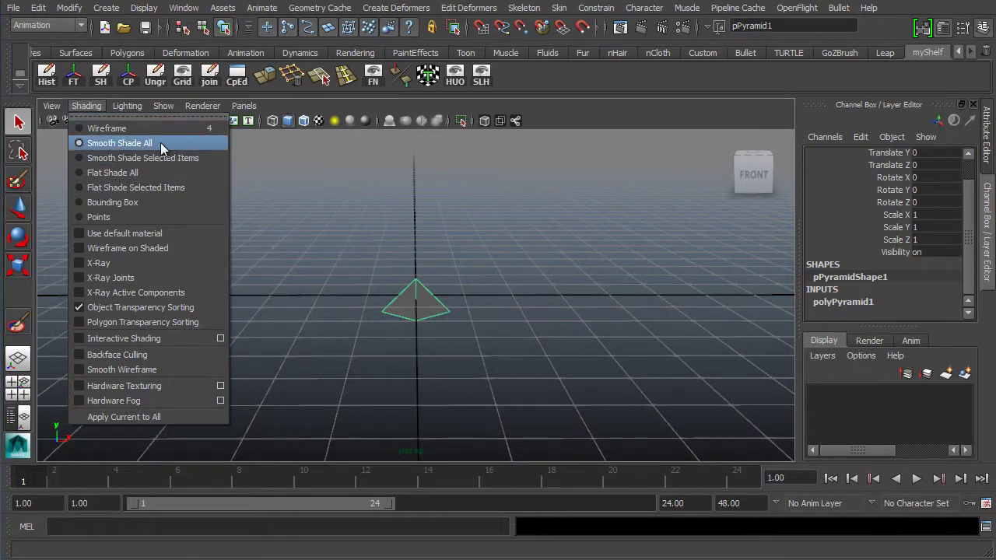
pyautogui.click(482, 128)
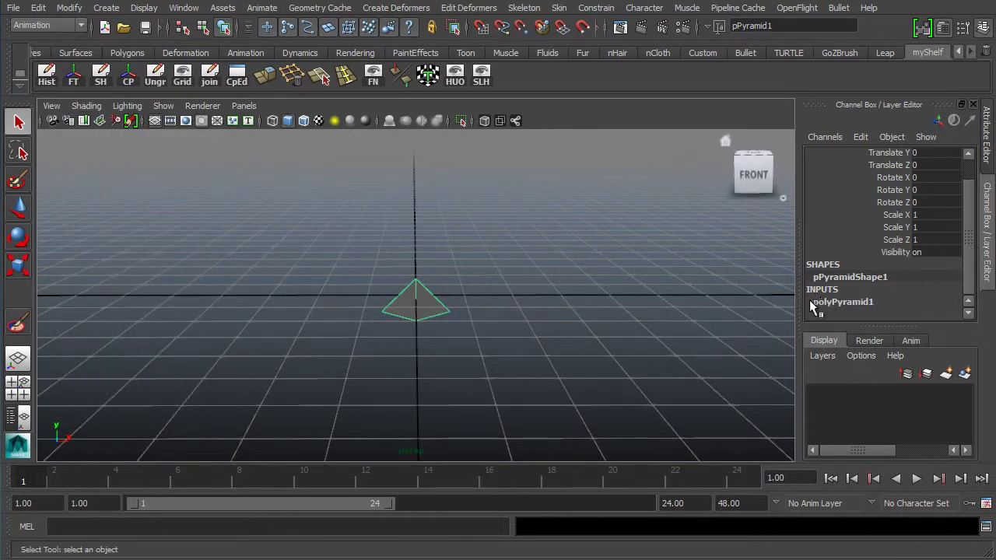
# Open the pyramid's construction inputs and set its Side Length to 64.
pyautogui.click(849, 303)
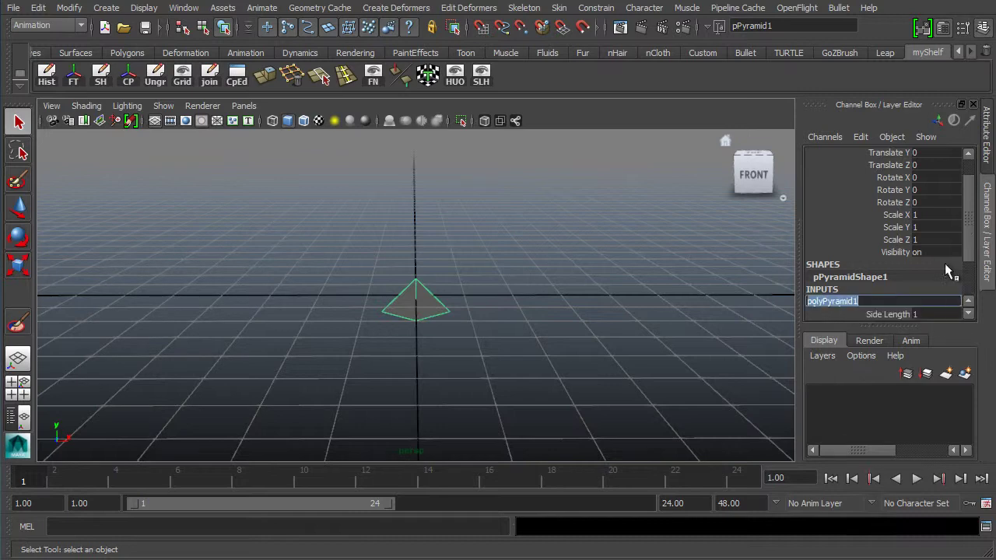
pyautogui.moveTo(969, 252); pyautogui.dragTo(969, 295)
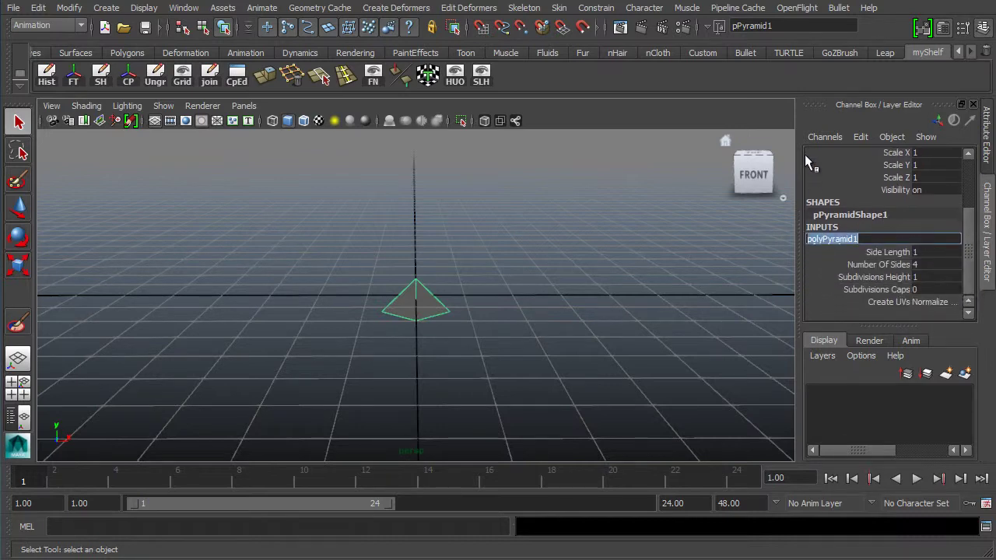
pyautogui.click(887, 252)
pyautogui.moveTo(590, 258); pyautogui.dragTo(665, 258, button='middle')
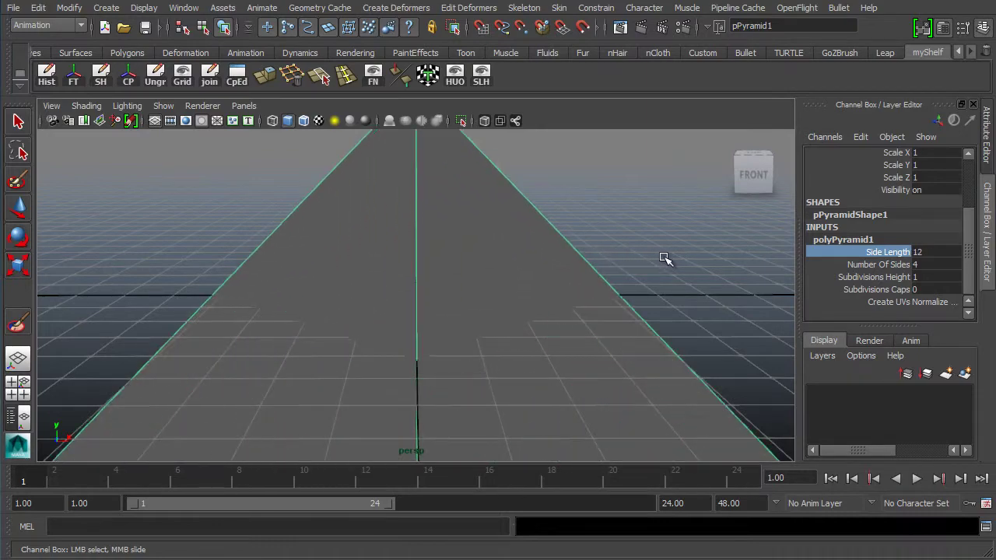
pyautogui.scroll(-10, 665, 258)
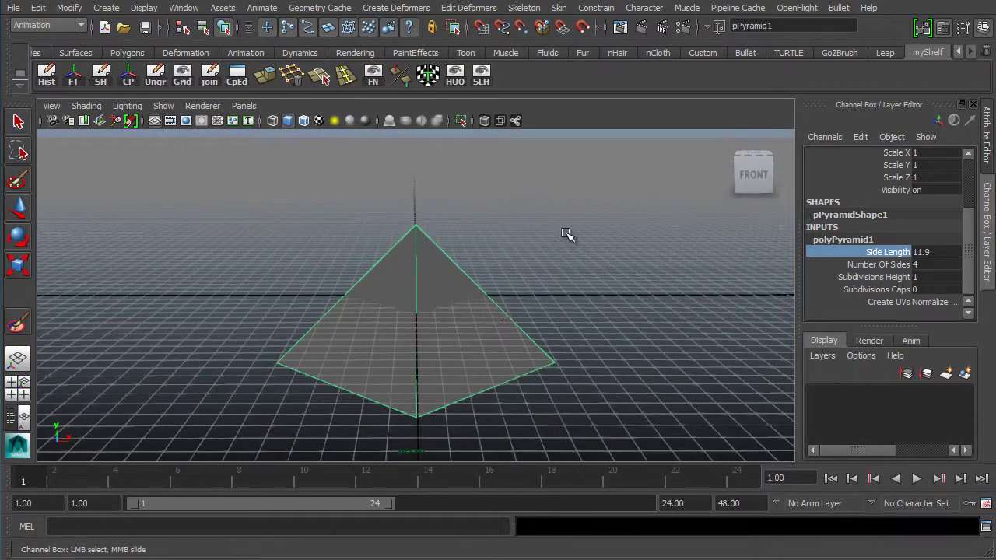
pyautogui.moveTo(477, 249); pyautogui.dragTo(526, 300, button='middle')
pyautogui.scroll(-5, 379, 302)
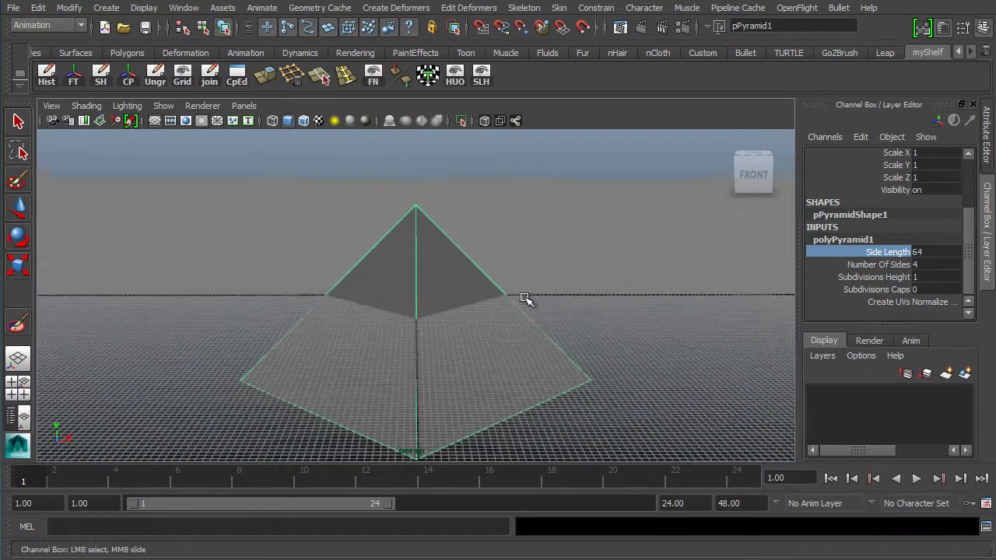
# Raise the pyramid along the Y axis until its base rests on the grid.
pyautogui.keyDown('alt'); pyautogui.moveTo(526, 300); pyautogui.dragTo(530, 279); pyautogui.keyUp('alt')
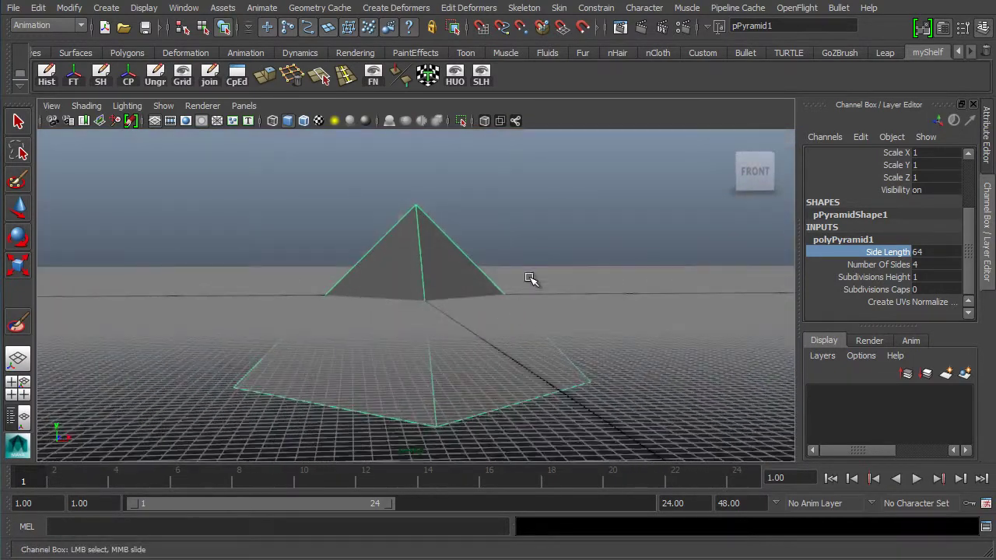
pyautogui.press('w')
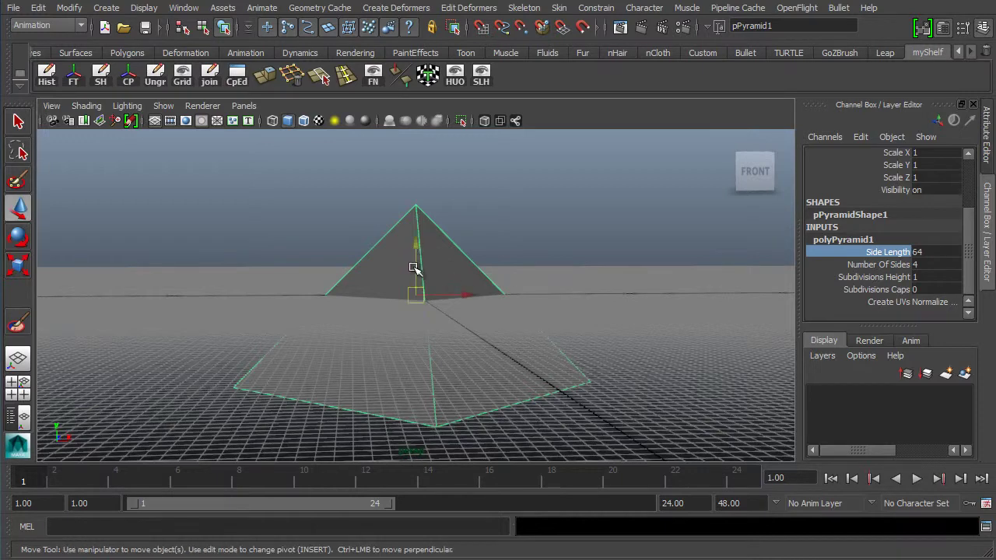
pyautogui.moveTo(413, 269); pyautogui.dragTo(407, 151)
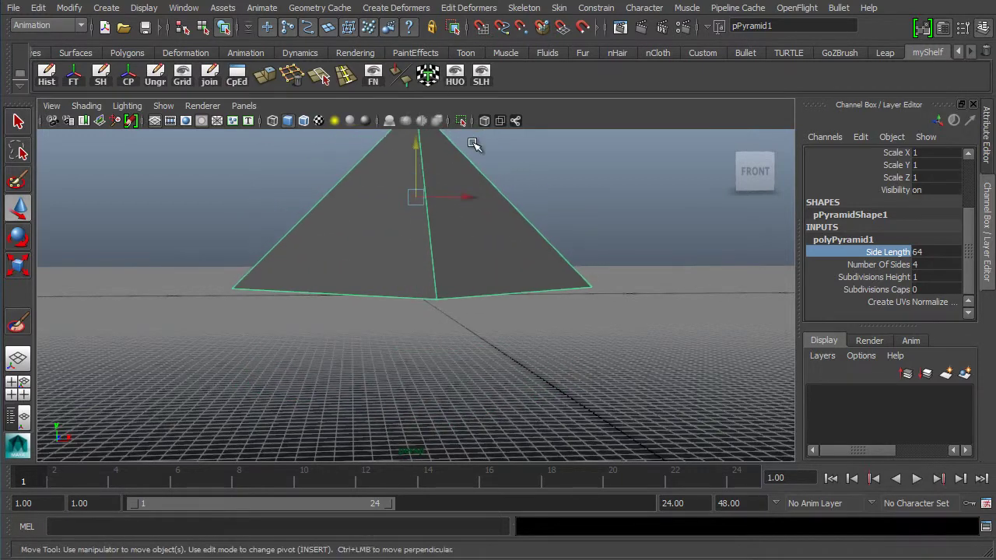
pyautogui.keyDown('alt'); pyautogui.moveTo(476, 146); pyautogui.dragTo(454, 333); pyautogui.keyUp('alt')
pyautogui.keyDown('alt'); pyautogui.moveTo(454, 333); pyautogui.dragTo(462, 238, button='right'); pyautogui.keyUp('alt')
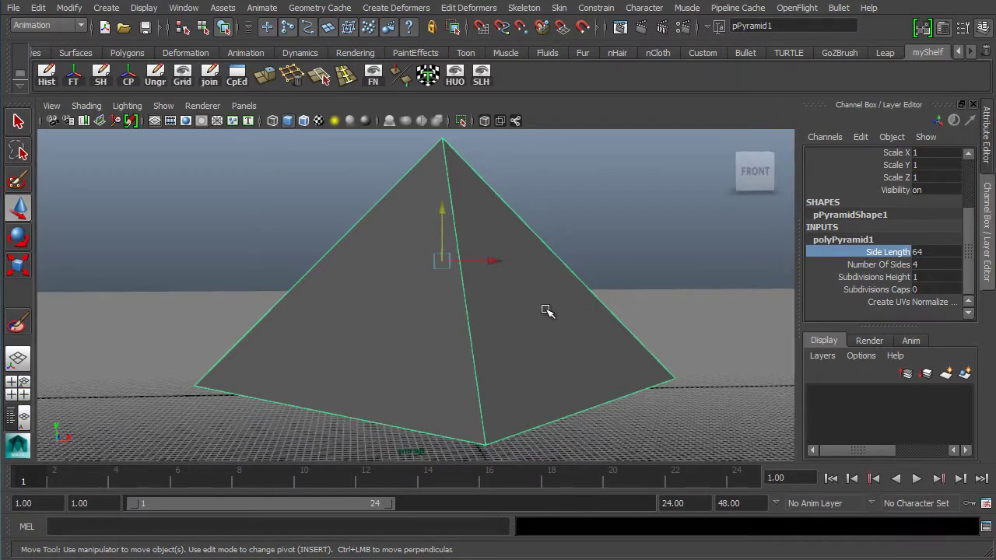
pyautogui.keyDown('alt'); pyautogui.moveTo(545, 312); pyautogui.dragTo(455, 259); pyautogui.keyUp('alt')
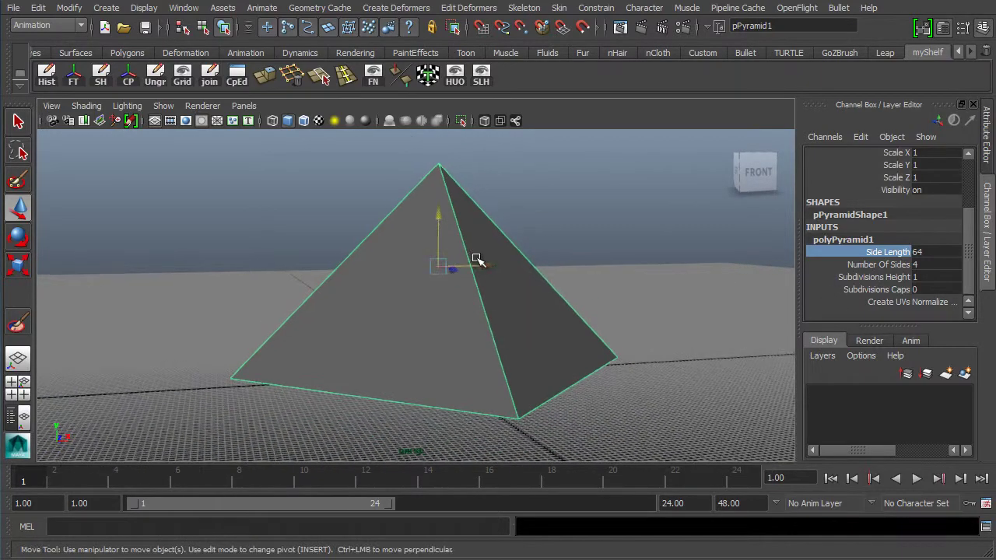
pyautogui.keyDown('alt'); pyautogui.moveTo(407, 289); pyautogui.dragTo(382, 304); pyautogui.keyUp('alt')
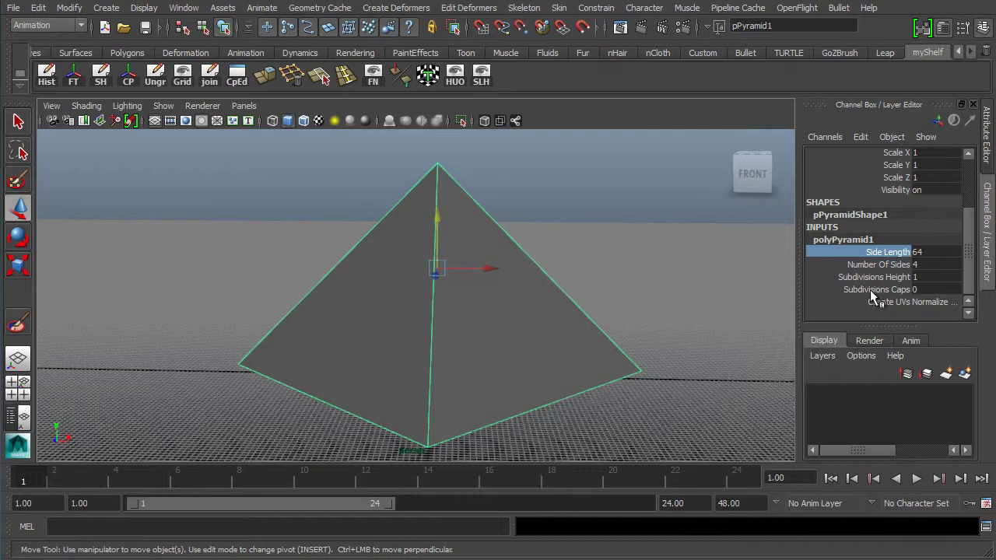
# Set the pyramid's Subdivisions Caps to 1 and inspect its underside.
pyautogui.doubleClick(926, 288)
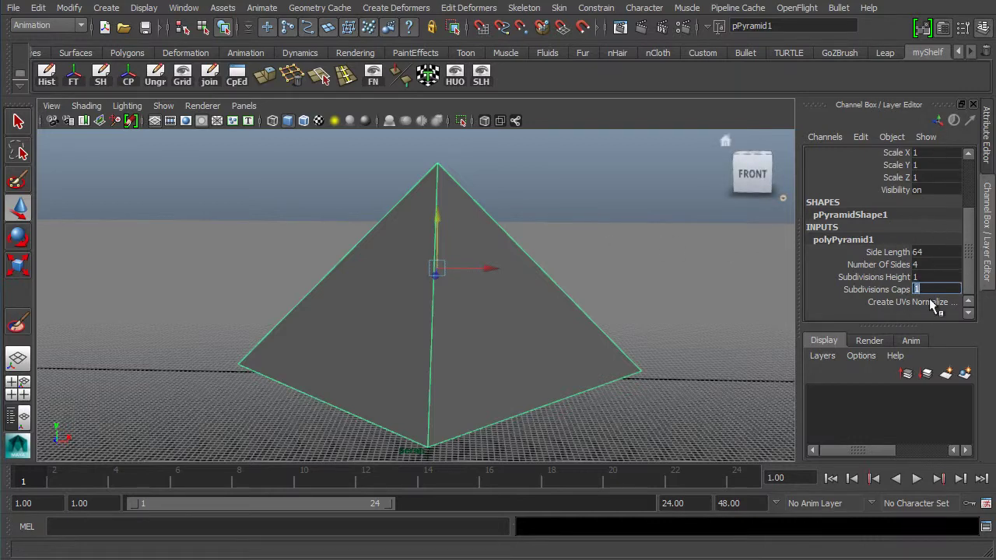
pyautogui.moveTo(934, 302); pyautogui.dragTo(977, 274)
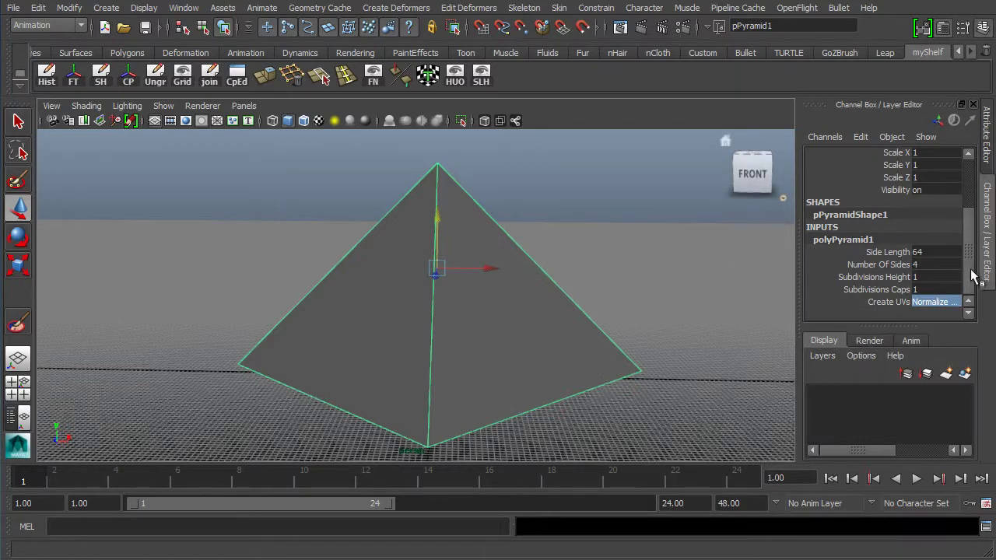
pyautogui.moveTo(453, 337)
pyautogui.keyDown('alt'); pyautogui.mouseDown()
pyautogui.moveTo(456, 285)
pyautogui.moveTo(468, 303)
pyautogui.moveTo(445, 327)
pyautogui.mouseUp(); pyautogui.keyUp('alt')
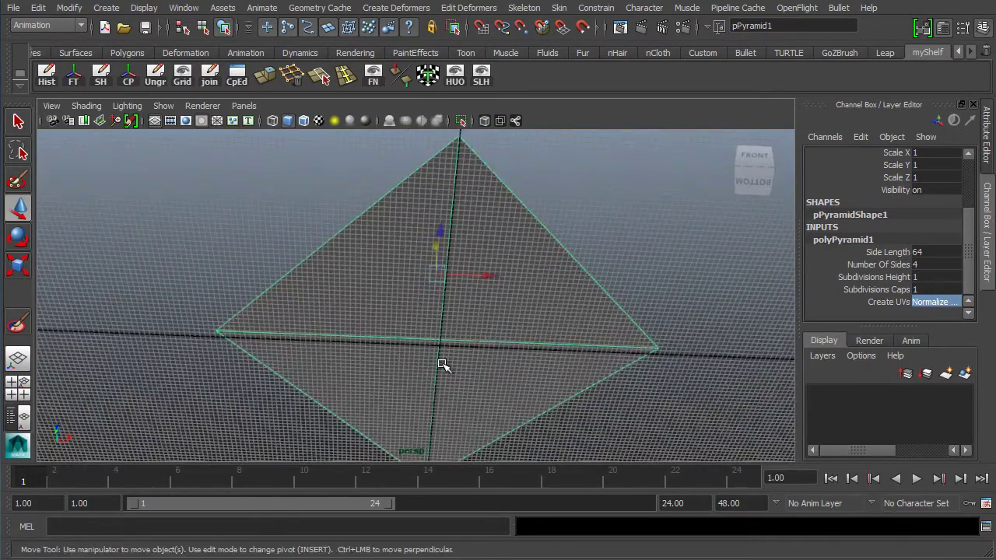
pyautogui.scroll(5, 487, 353)
pyautogui.scroll(-2, 560, 265)
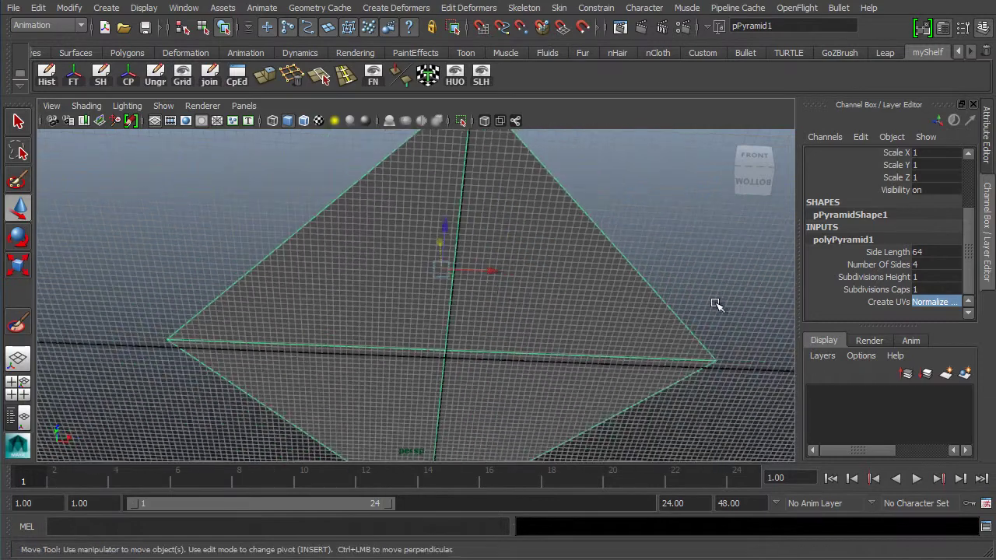
# Set the pyramid's Subdivisions Caps to 10 and inspect its base and sides.
pyautogui.doubleClick(928, 289)
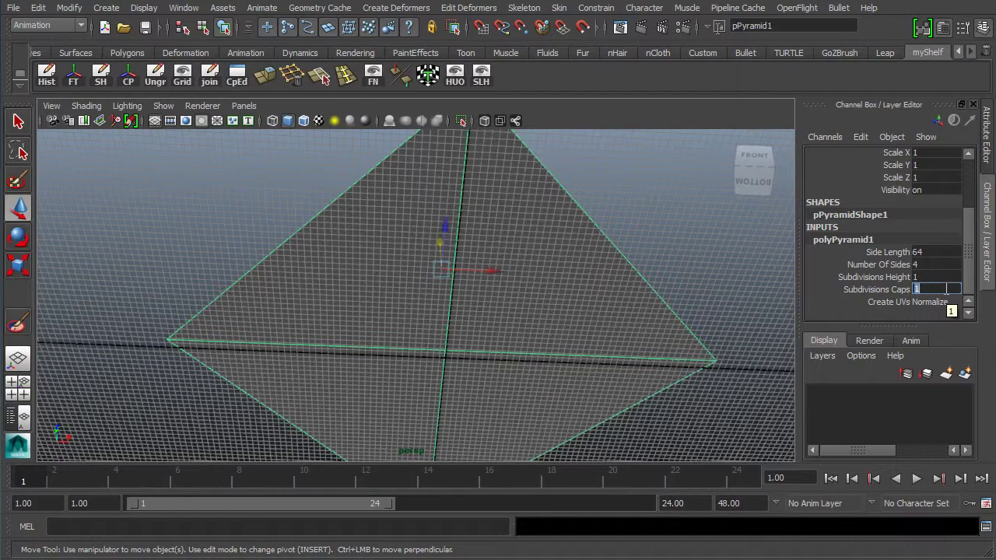
pyautogui.write('10')
pyautogui.press('Return')
pyautogui.scroll(-3, 481, 366)
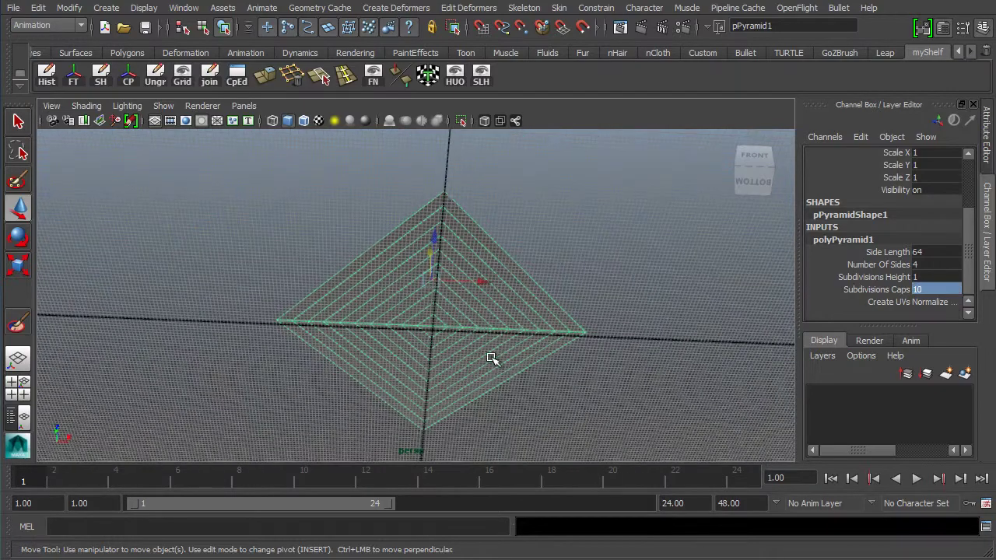
pyautogui.moveTo(481, 366)
pyautogui.keyDown('alt'); pyautogui.mouseDown()
pyautogui.moveTo(500, 438)
pyautogui.moveTo(427, 427)
pyautogui.moveTo(425, 406)
pyautogui.moveTo(491, 396)
pyautogui.moveTo(505, 370)
pyautogui.mouseUp(); pyautogui.keyUp('alt')
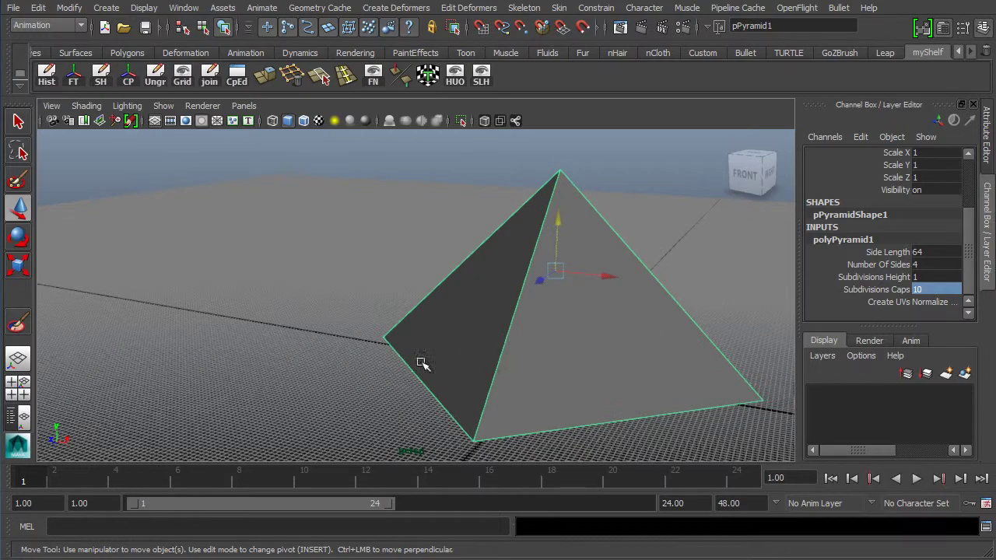
pyautogui.keyDown('alt'); pyautogui.moveTo(422, 363); pyautogui.dragTo(512, 348); pyautogui.keyUp('alt')
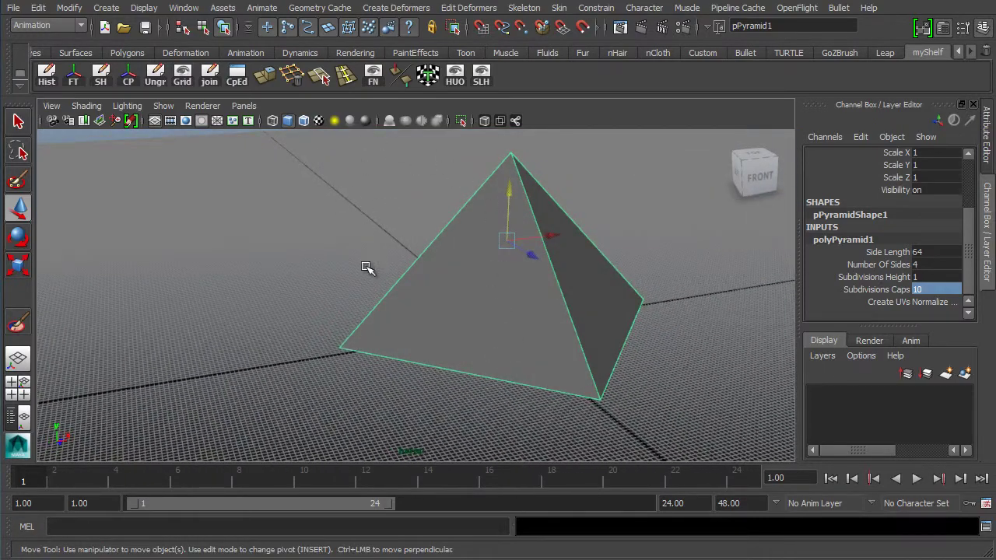
pyautogui.moveTo(458, 315)
pyautogui.keyDown('alt'); pyautogui.mouseDown()
pyautogui.moveTo(469, 372)
pyautogui.moveTo(410, 342)
pyautogui.moveTo(459, 355)
pyautogui.moveTo(613, 280)
pyautogui.mouseUp(); pyautogui.keyUp('alt')
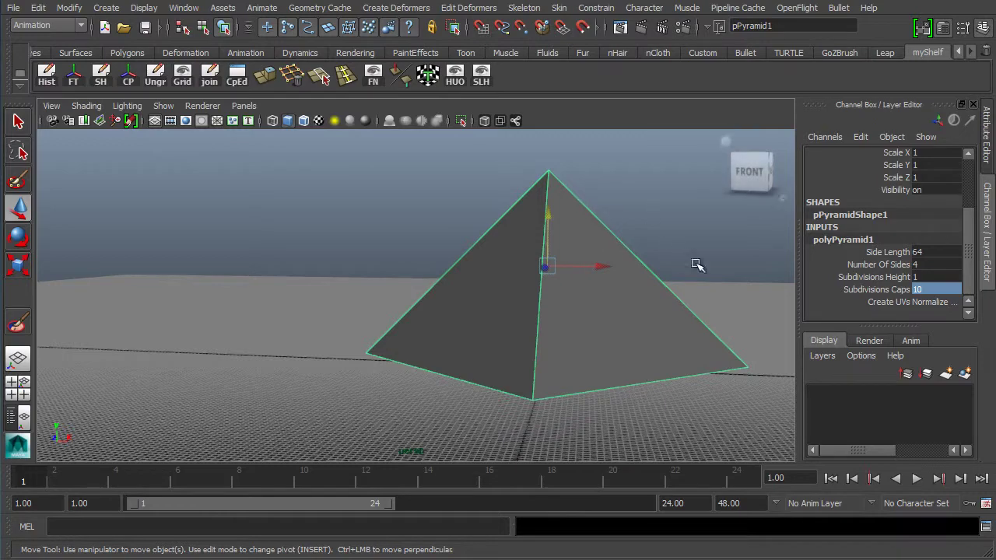
pyautogui.keyDown('alt'); pyautogui.moveTo(539, 299); pyautogui.dragTo(467, 241); pyautogui.keyUp('alt')
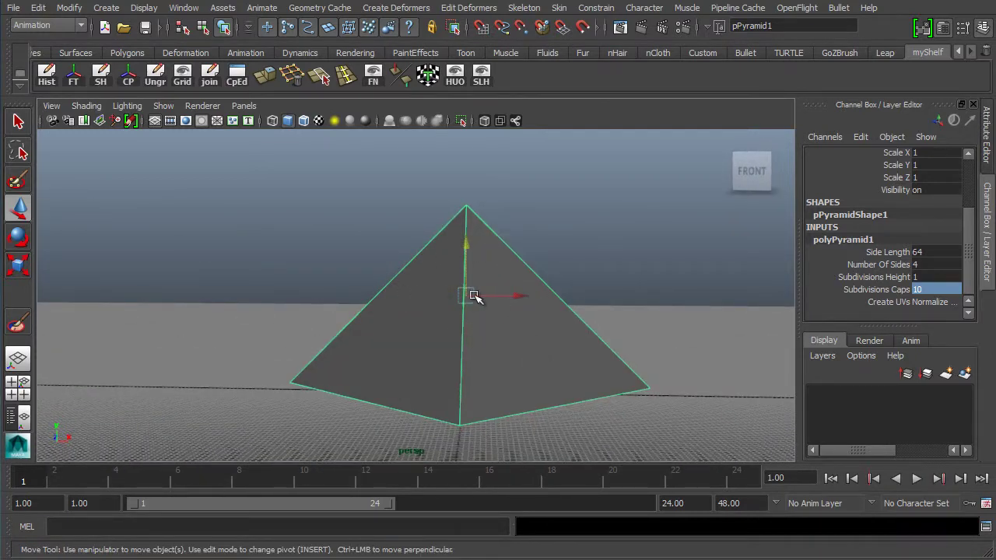
pyautogui.hotkey('ctrl', 'd')
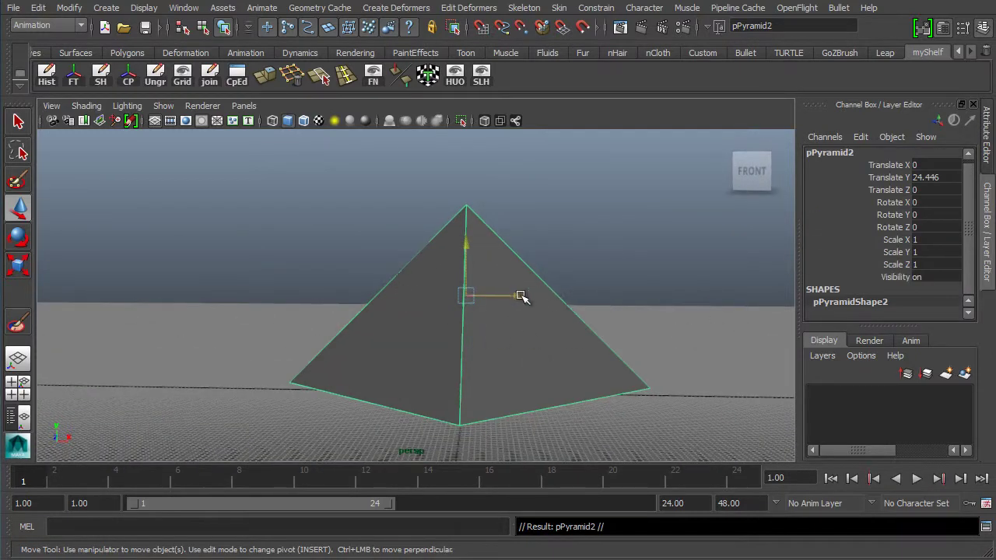
pyautogui.moveTo(522, 295); pyautogui.dragTo(142, 282)
pyautogui.keyDown('alt'); pyautogui.moveTo(332, 294); pyautogui.dragTo(415, 338); pyautogui.keyUp('alt')
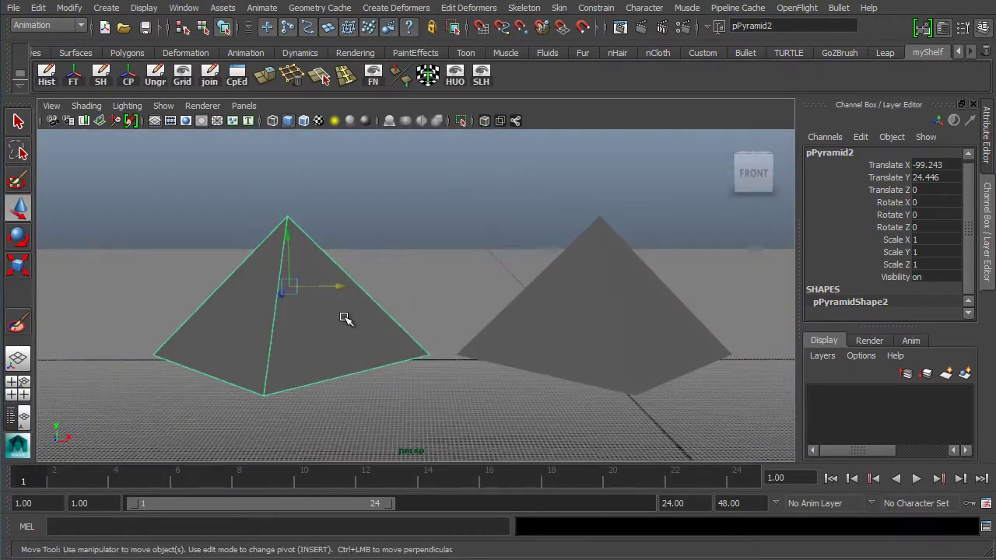
pyautogui.click(455, 300)
pyautogui.press('Delete')
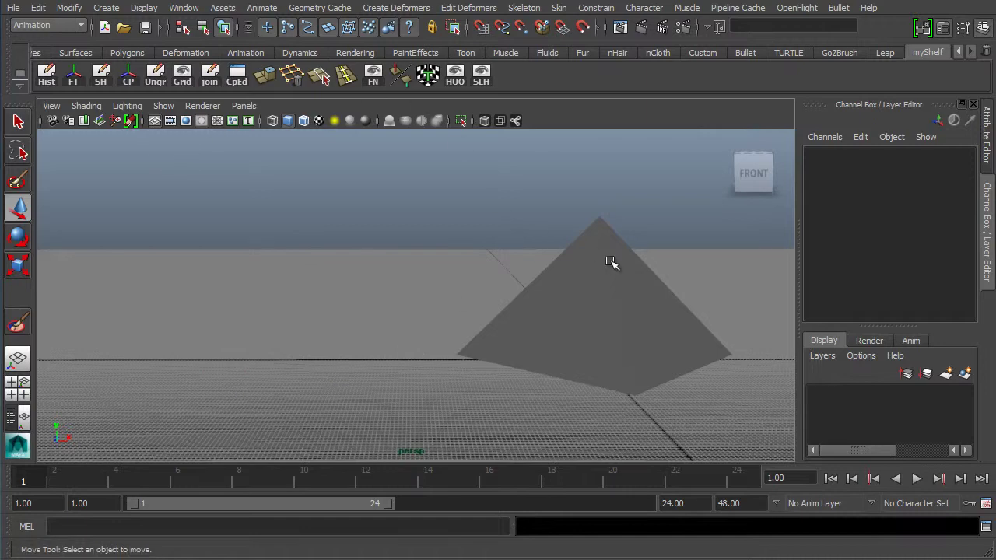
# Reopen the original pyramid's construction inputs and set its Number Of Sides to 5.
pyautogui.click(614, 286)
pyautogui.keyDown('alt'); pyautogui.moveTo(418, 314); pyautogui.dragTo(259, 294, button='middle'); pyautogui.keyUp('alt')
pyautogui.keyDown('alt'); pyautogui.moveTo(259, 294); pyautogui.dragTo(460, 311); pyautogui.keyUp('alt')
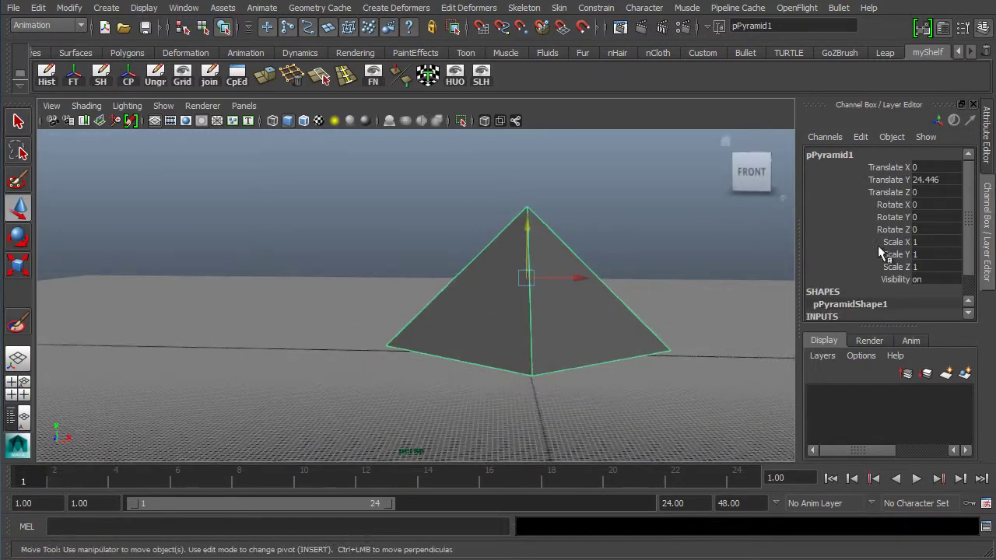
pyautogui.scroll(-2, 944, 313)
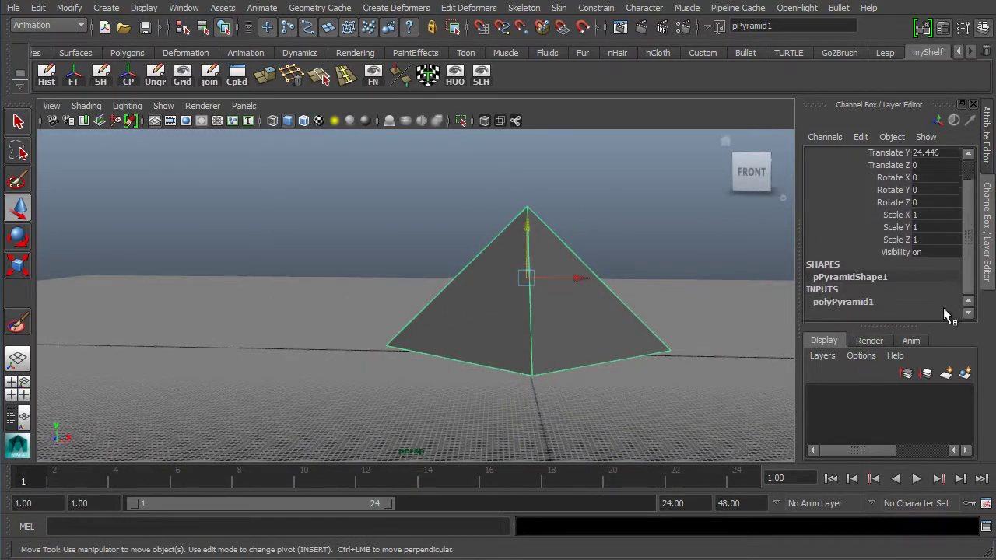
pyautogui.click(842, 301)
pyautogui.scroll(-3, 957, 302)
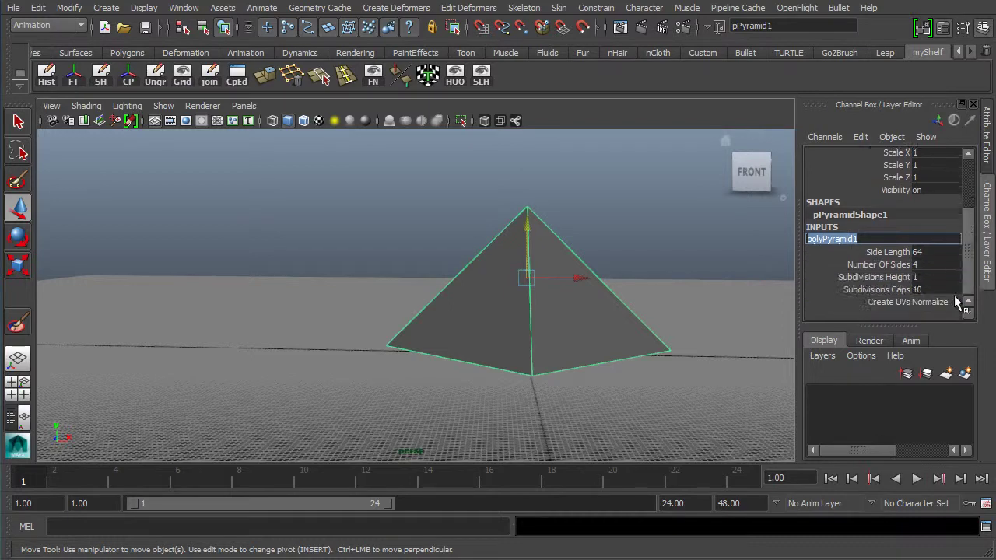
pyautogui.click(894, 266)
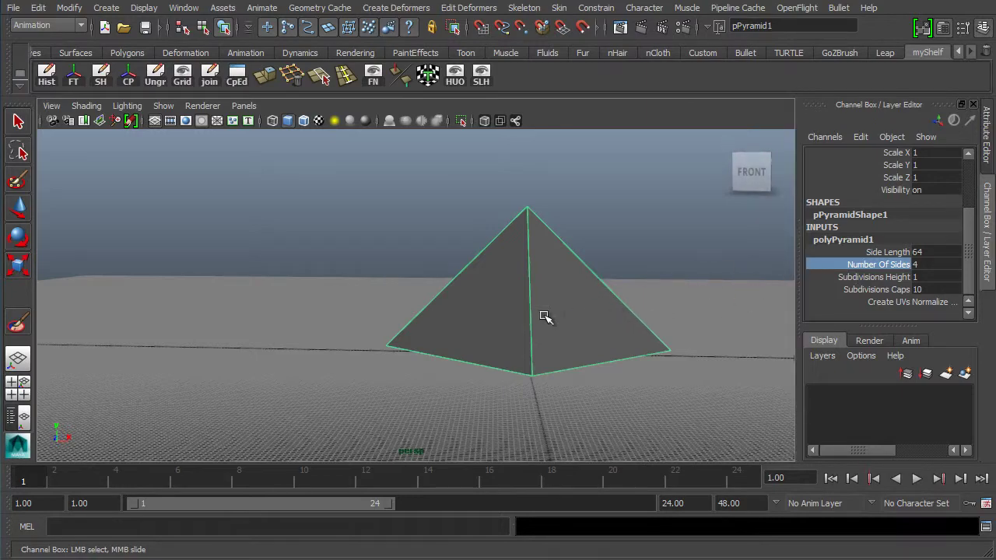
pyautogui.keyDown('alt'); pyautogui.moveTo(596, 294); pyautogui.dragTo(778, 280); pyautogui.keyUp('alt')
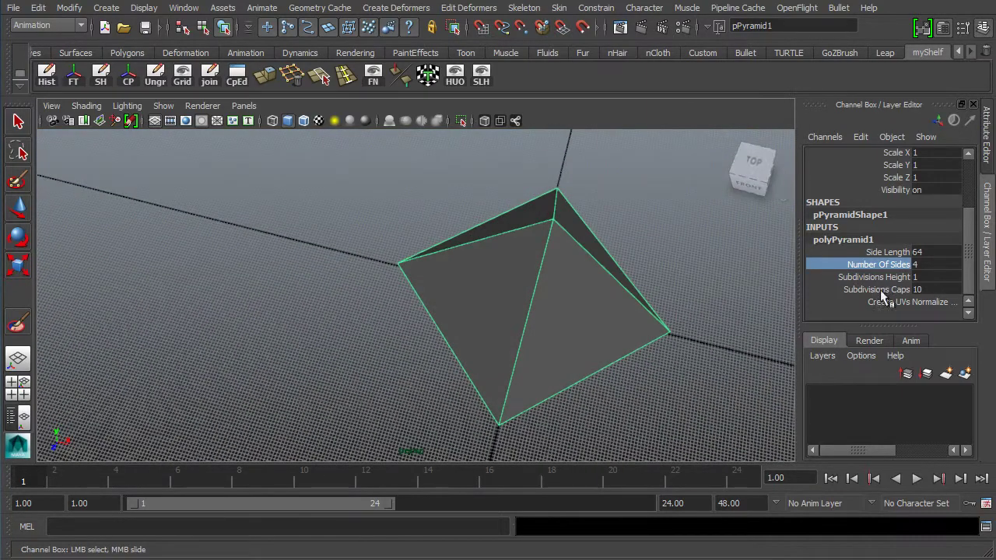
pyautogui.click(915, 265)
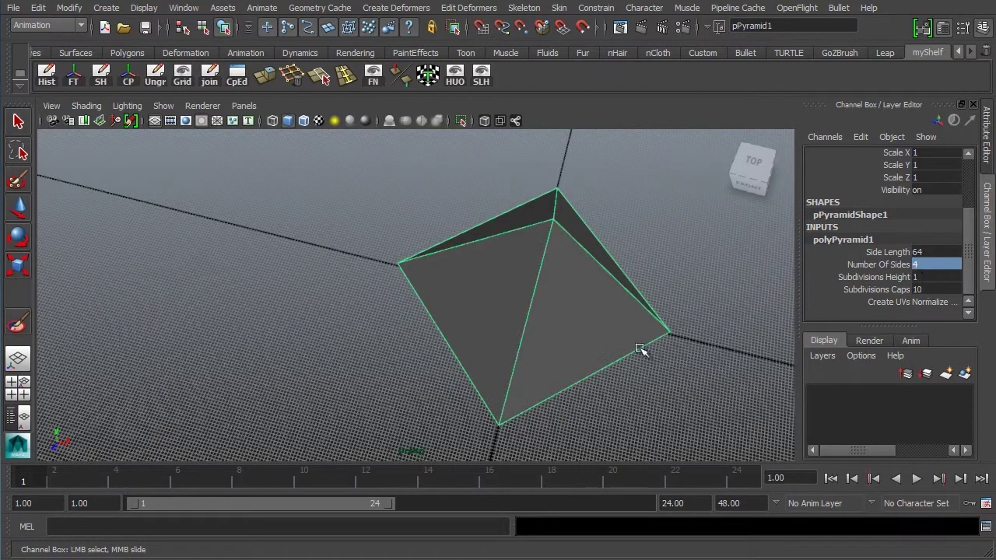
pyautogui.keyDown('alt'); pyautogui.moveTo(645, 350); pyautogui.dragTo(904, 281); pyautogui.keyUp('alt')
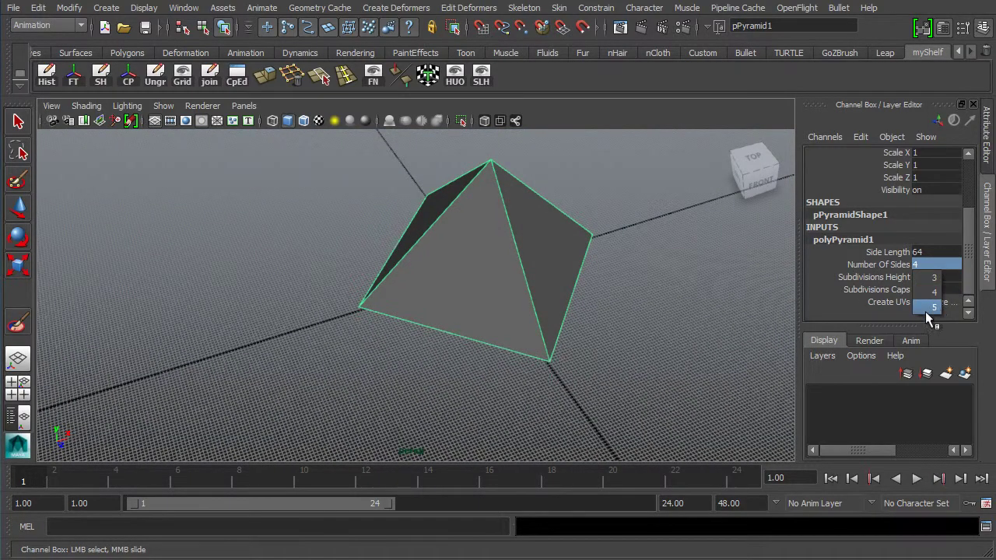
pyautogui.click(934, 307)
pyautogui.keyDown('alt'); pyautogui.moveTo(382, 182); pyautogui.dragTo(527, 352); pyautogui.keyUp('alt')
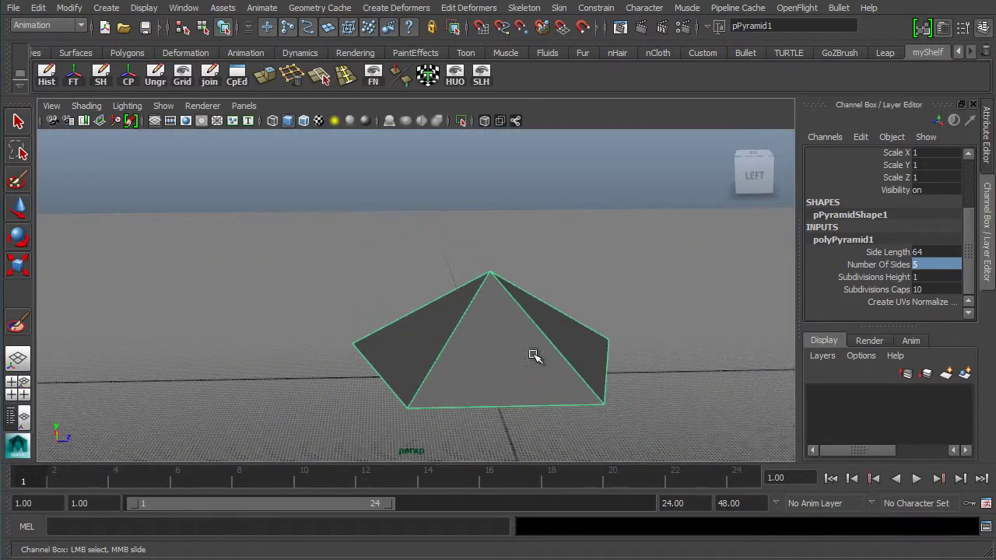
pyautogui.press('r')
pyautogui.moveTo(489, 246); pyautogui.dragTo(495, 185)
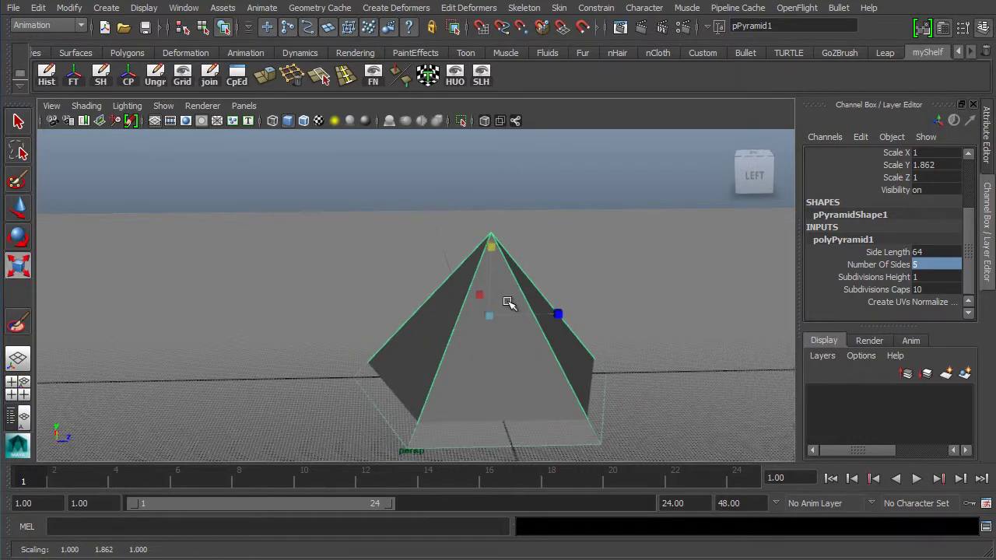
pyautogui.hotkey('ctrl', 'z')
# Scale the pyramid in X and Z together to about 0.093, making it a narrow spike.
pyautogui.keyDown('alt'); pyautogui.moveTo(395, 249); pyautogui.dragTo(611, 257, button='right'); pyautogui.keyUp('alt')
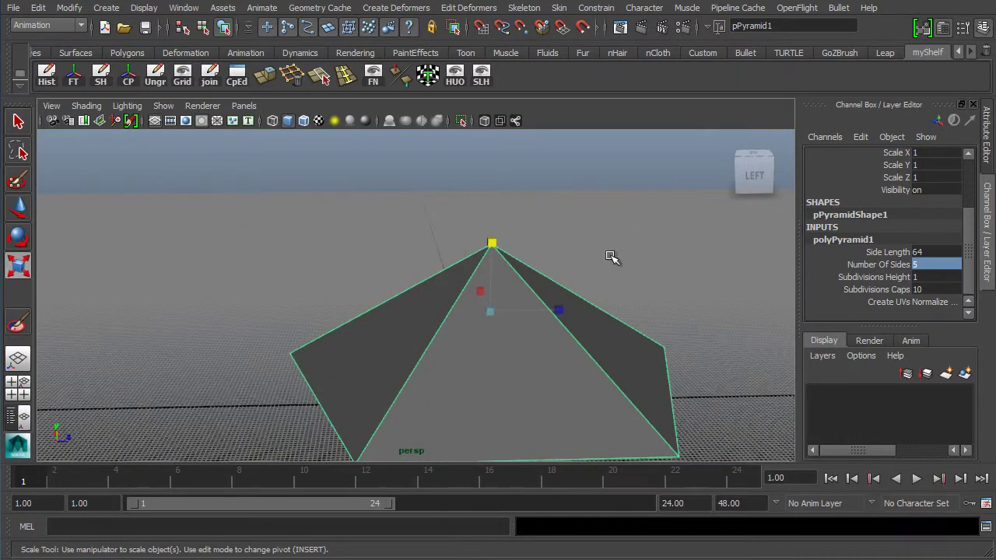
pyautogui.keyDown('alt'); pyautogui.moveTo(611, 257); pyautogui.dragTo(374, 327); pyautogui.keyUp('alt')
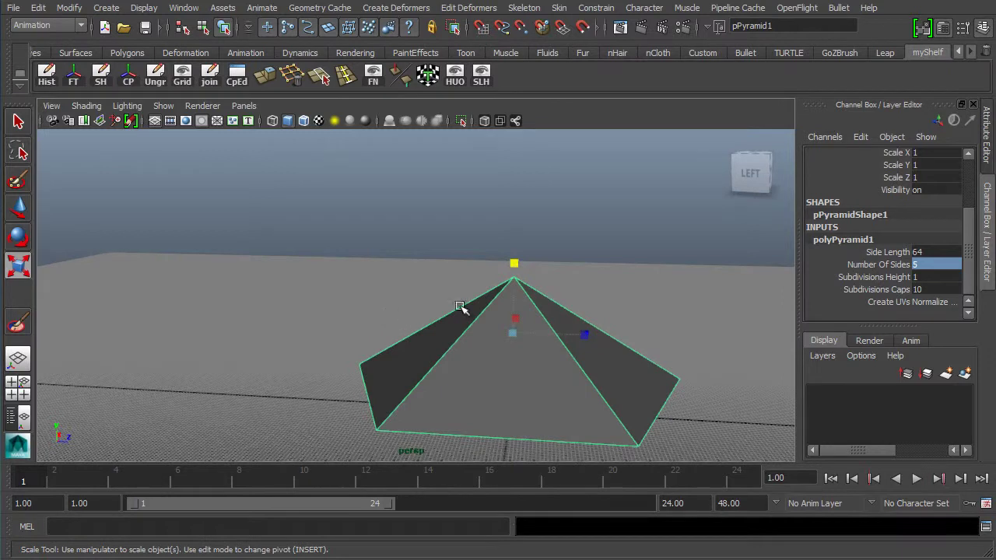
pyautogui.keyDown('ctrl'); pyautogui.moveTo(513, 263); pyautogui.dragTo(506, 312); pyautogui.keyUp('ctrl')
pyautogui.moveTo(505, 323); pyautogui.dragTo(501, 331)
pyautogui.keyDown('alt'); pyautogui.moveTo(416, 331); pyautogui.dragTo(493, 322); pyautogui.keyUp('alt')
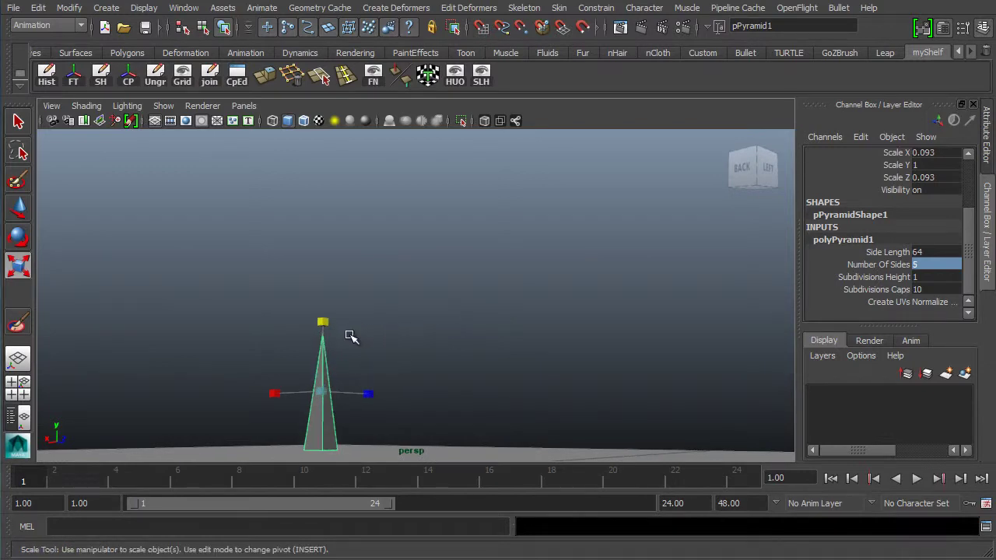
pyautogui.keyDown('alt'); pyautogui.moveTo(298, 275); pyautogui.dragTo(471, 190); pyautogui.keyUp('alt')
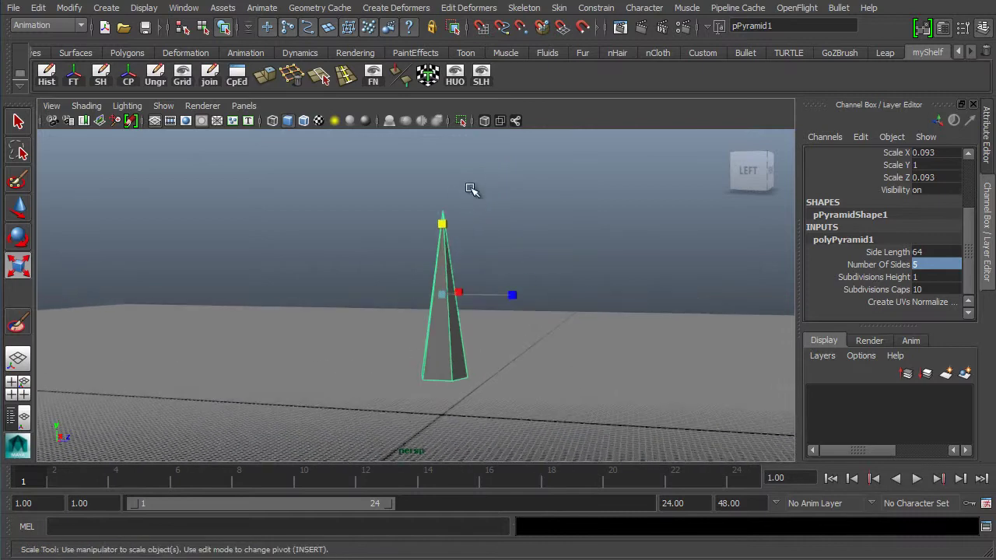
# Stretch the spike along Y to a scale of about 1.398 and check its proportions.
pyautogui.moveTo(440, 223); pyautogui.dragTo(434, 285)
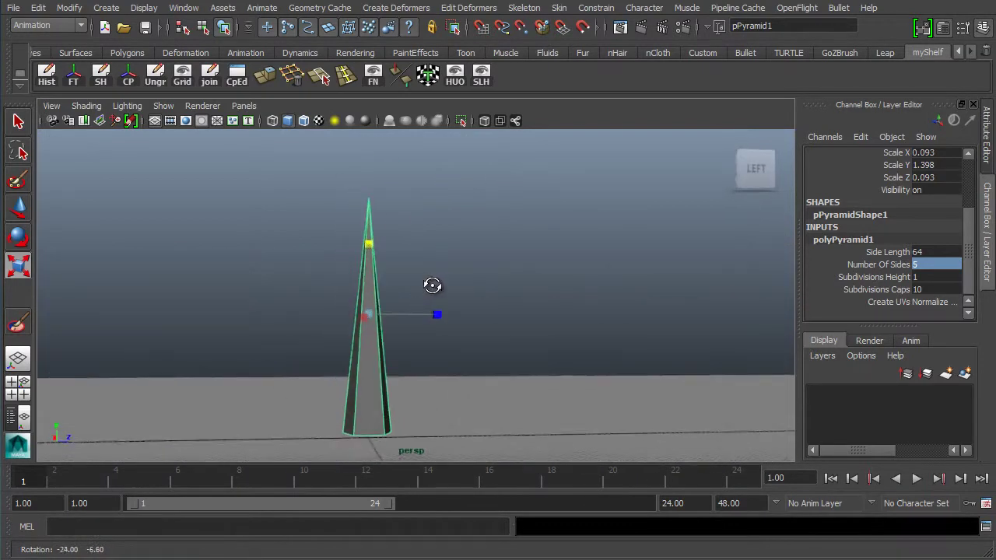
pyautogui.keyDown('alt'); pyautogui.moveTo(322, 315); pyautogui.dragTo(487, 316, button='middle'); pyautogui.keyUp('alt')
pyautogui.keyDown('alt'); pyautogui.moveTo(487, 316); pyautogui.dragTo(373, 303, button='right'); pyautogui.keyUp('alt')
pyautogui.keyDown('alt'); pyautogui.moveTo(374, 303); pyautogui.dragTo(289, 273, button='middle'); pyautogui.keyUp('alt')
pyautogui.keyDown('alt'); pyautogui.moveTo(288, 273); pyautogui.dragTo(498, 350, button='right'); pyautogui.keyUp('alt')
pyautogui.keyDown('alt'); pyautogui.moveTo(498, 350); pyautogui.dragTo(546, 370); pyautogui.keyUp('alt')
pyautogui.keyDown('alt'); pyautogui.moveTo(499, 295); pyautogui.dragTo(481, 312, button='middle'); pyautogui.keyUp('alt')
pyautogui.keyDown('alt'); pyautogui.moveTo(541, 327); pyautogui.dragTo(458, 285, button='right'); pyautogui.keyUp('alt')
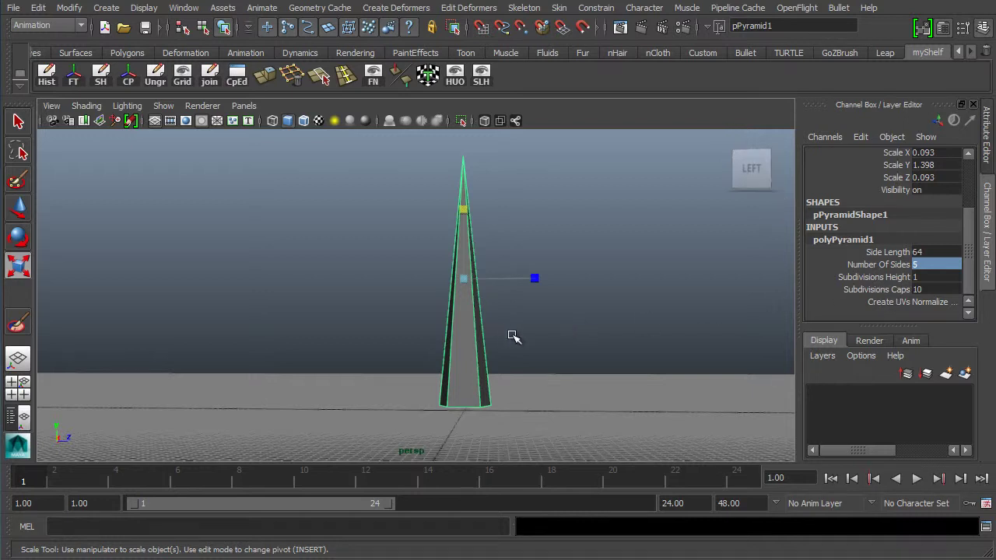
# Duplicate the spike and move the copy along Z to about -44.2.
pyautogui.moveTo(513, 336); pyautogui.dragTo(437, 362)
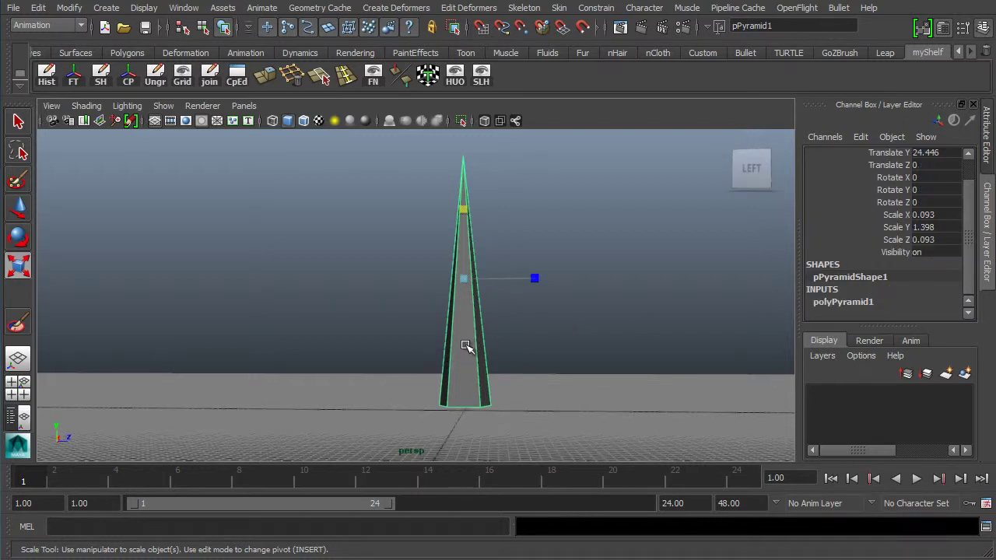
pyautogui.hotkey('ctrl', 'd')
pyautogui.press('w')
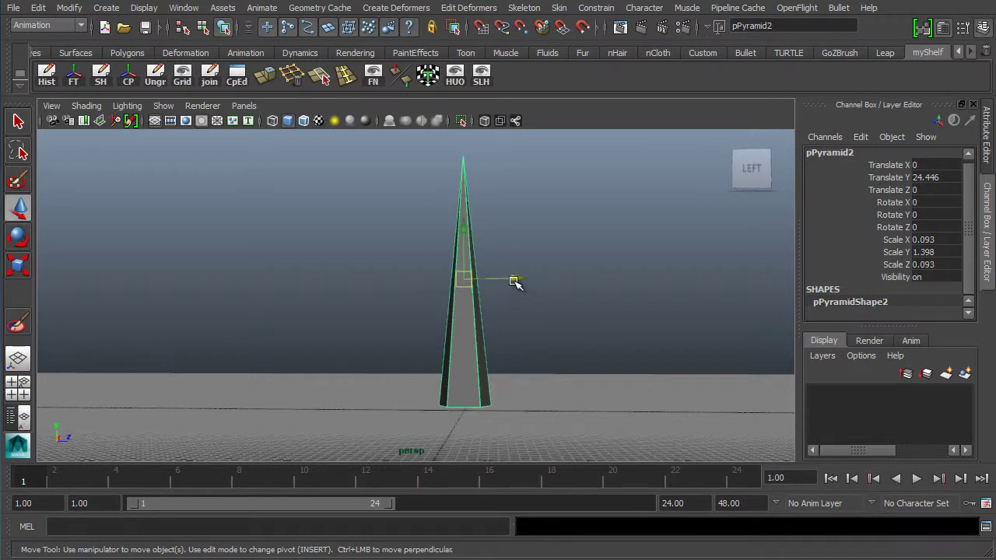
pyautogui.moveTo(515, 280); pyautogui.dragTo(289, 282)
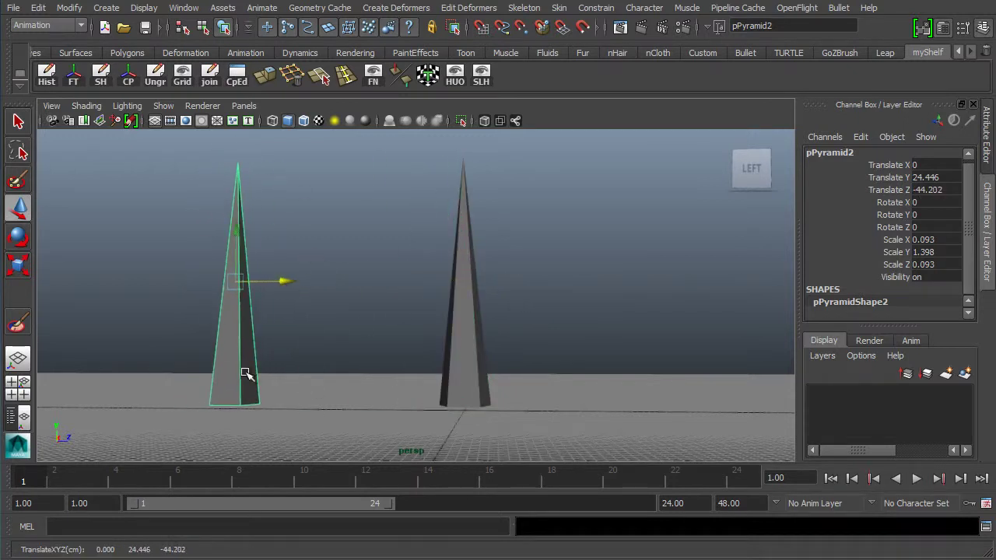
# Open the original spike's construction inputs and set its Subdivisions Height to 20.
pyautogui.click(482, 354)
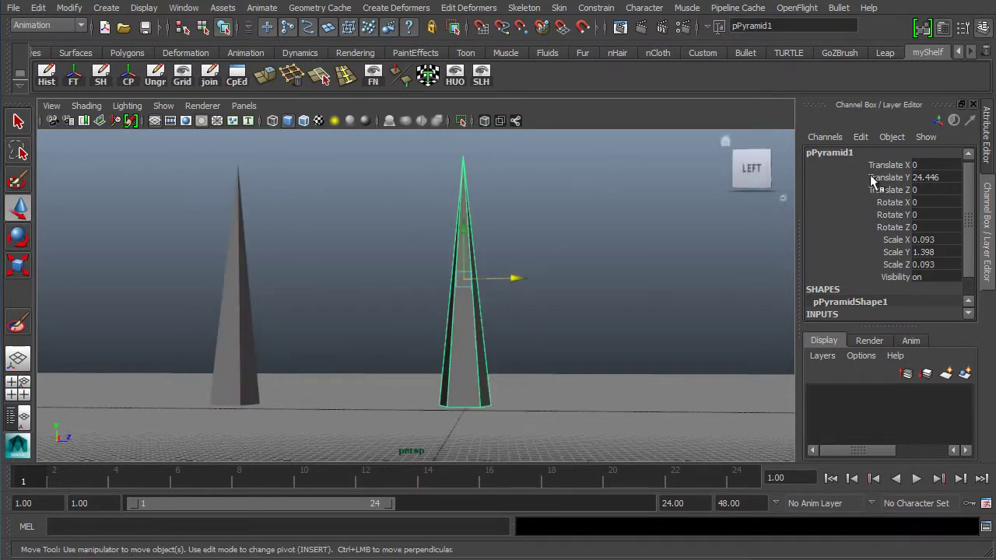
pyautogui.moveTo(970, 266); pyautogui.dragTo(965, 302)
pyautogui.doubleClick(844, 302)
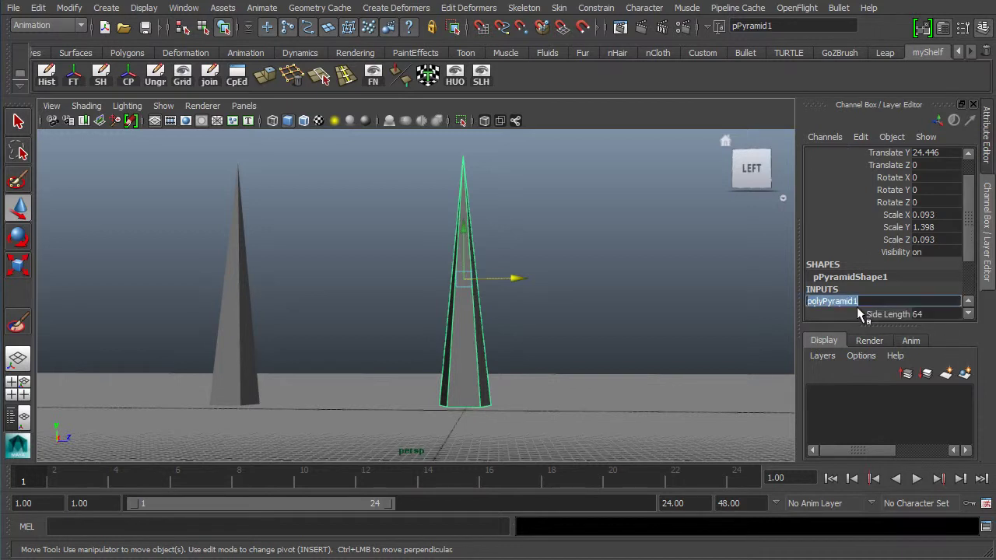
pyautogui.scroll(-3, 960, 286)
pyautogui.click(932, 277)
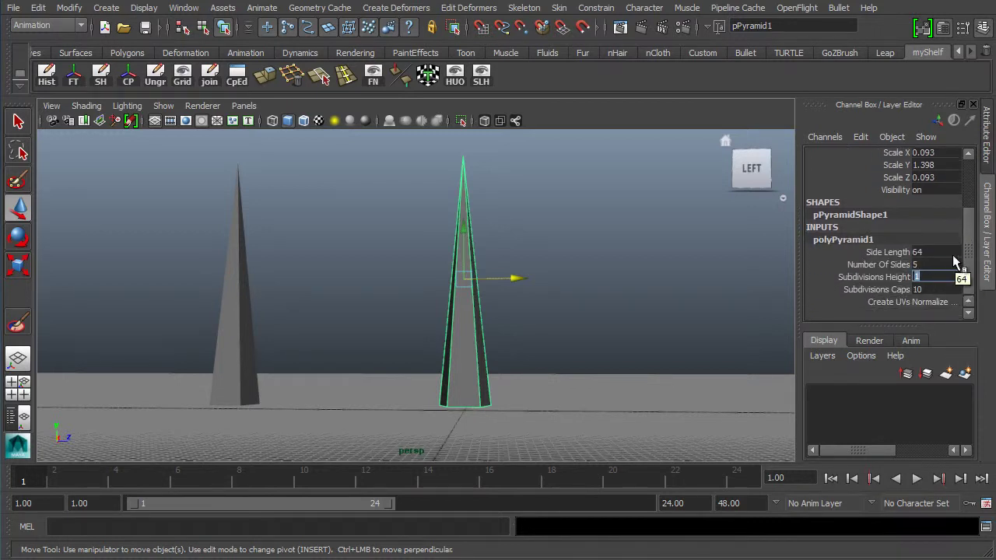
pyautogui.write('20')
pyautogui.press('Return')
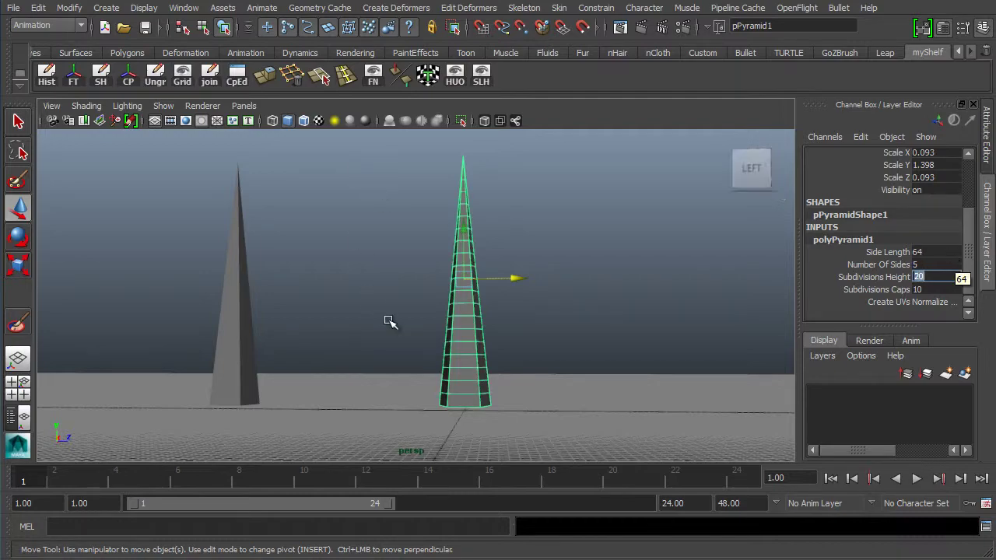
# Examine the original spike's height subdivisions in the perspective and top views, comparing it with the copy.
pyautogui.moveTo(390, 321)
pyautogui.keyDown('alt'); pyautogui.mouseDown()
pyautogui.moveTo(580, 349)
pyautogui.moveTo(396, 332)
pyautogui.mouseUp(); pyautogui.keyUp('alt')
pyautogui.keyDown('alt'); pyautogui.moveTo(396, 331); pyautogui.dragTo(454, 338, button='right'); pyautogui.keyUp('alt')
pyautogui.keyDown('alt'); pyautogui.moveTo(414, 356); pyautogui.dragTo(440, 346, button='middle'); pyautogui.keyUp('alt')
pyautogui.keyDown('alt'); pyautogui.moveTo(482, 381); pyautogui.dragTo(539, 365); pyautogui.keyUp('alt')
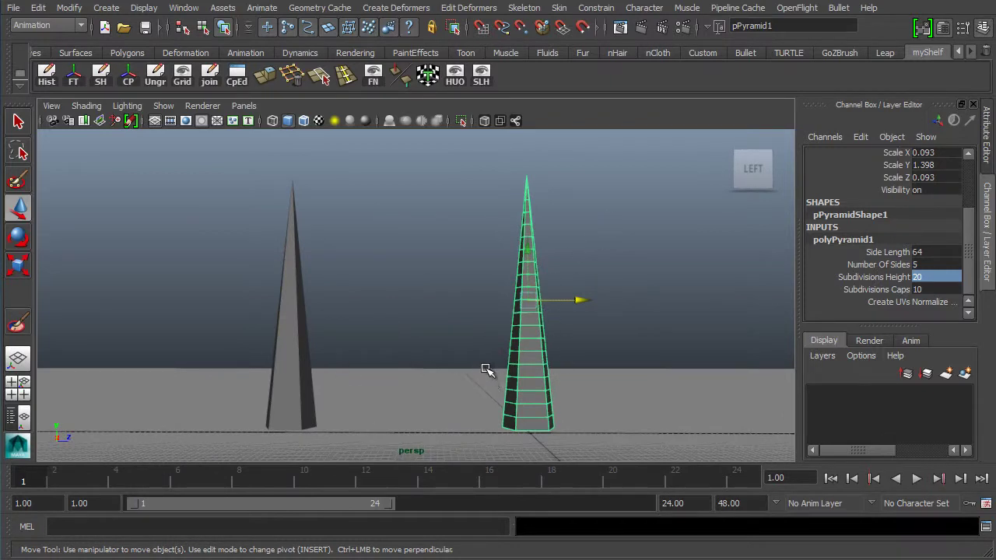
pyautogui.press('space')
pyautogui.press('space')
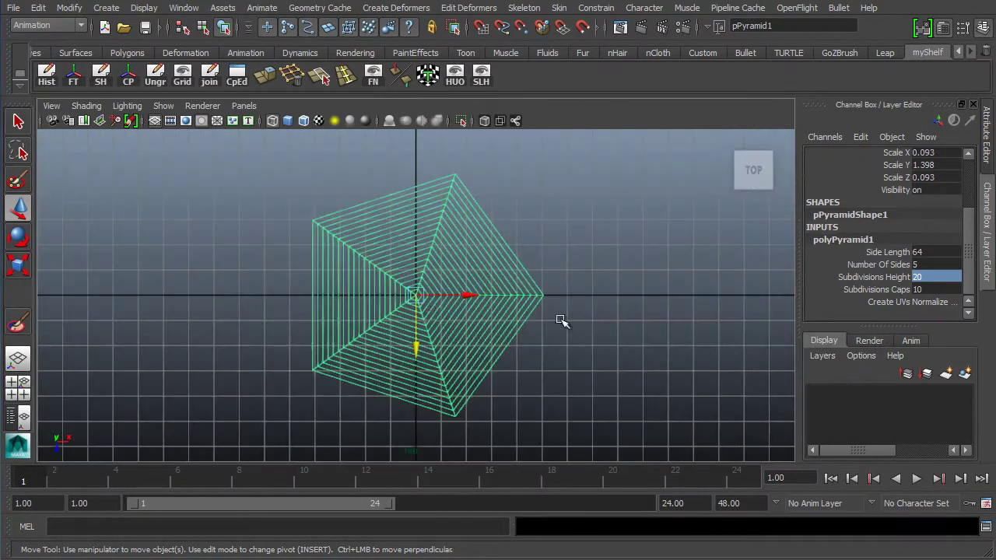
pyautogui.keyDown('alt'); pyautogui.moveTo(529, 334); pyautogui.dragTo(489, 338); pyautogui.keyUp('alt')
pyautogui.press('space')
pyautogui.press('space')
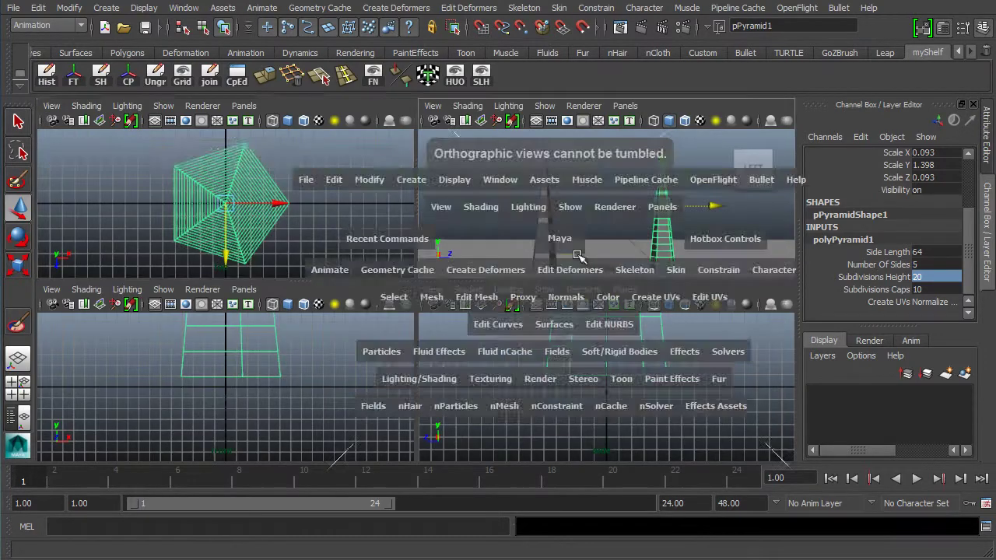
pyautogui.keyDown('alt'); pyautogui.moveTo(407, 322); pyautogui.dragTo(617, 353); pyautogui.keyUp('alt')
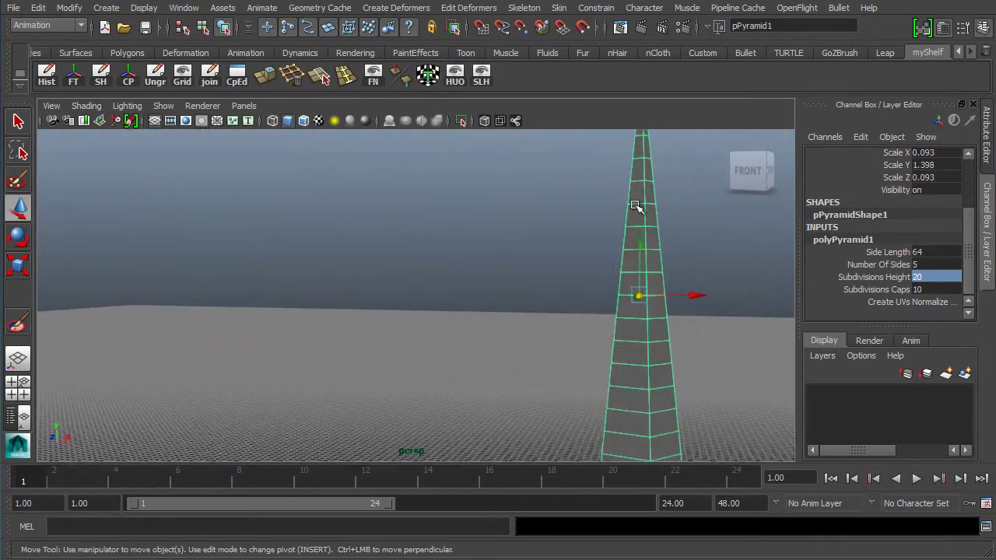
pyautogui.keyDown('alt'); pyautogui.moveTo(611, 298); pyautogui.dragTo(404, 305, button='right'); pyautogui.keyUp('alt')
pyautogui.keyDown('alt'); pyautogui.moveTo(593, 328); pyautogui.dragTo(563, 346); pyautogui.keyUp('alt')
# Move the duplicate spike beside the original along the X axis, to about -20.2 in X and -0.1 in Z.
pyautogui.click(549, 284)
pyautogui.keyDown('alt'); pyautogui.moveTo(550, 284); pyautogui.dragTo(473, 330); pyautogui.keyUp('alt')
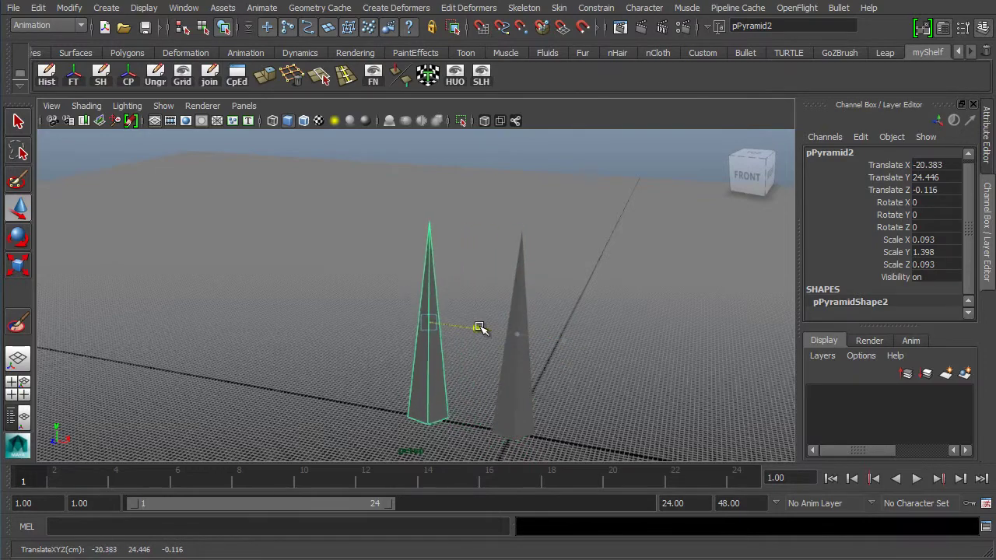
pyautogui.keyDown('alt'); pyautogui.moveTo(408, 367); pyautogui.dragTo(445, 355); pyautogui.keyUp('alt')
# Switch to the front view and frame both spikes in full.
pyautogui.press('space')
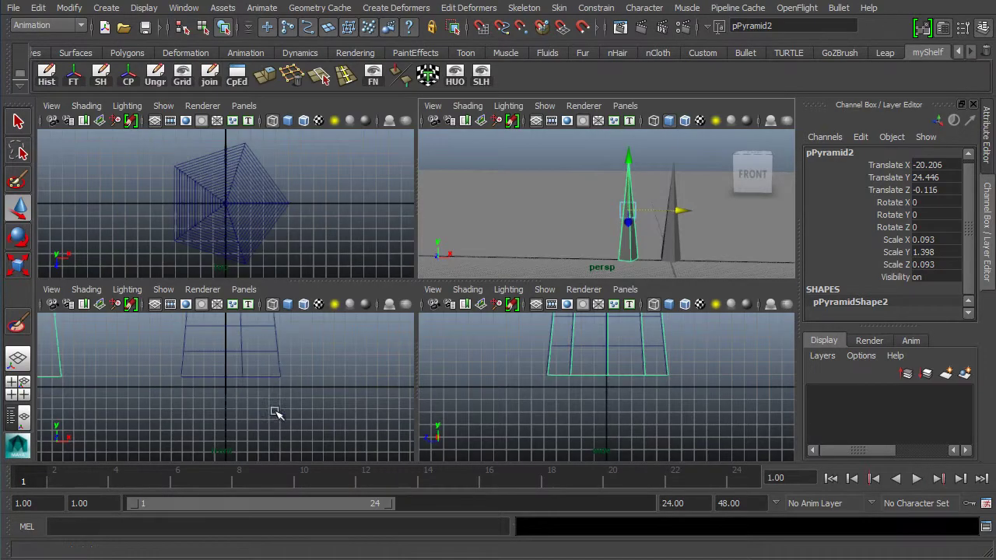
pyautogui.press('space')
pyautogui.scroll(-10, 629, 302)
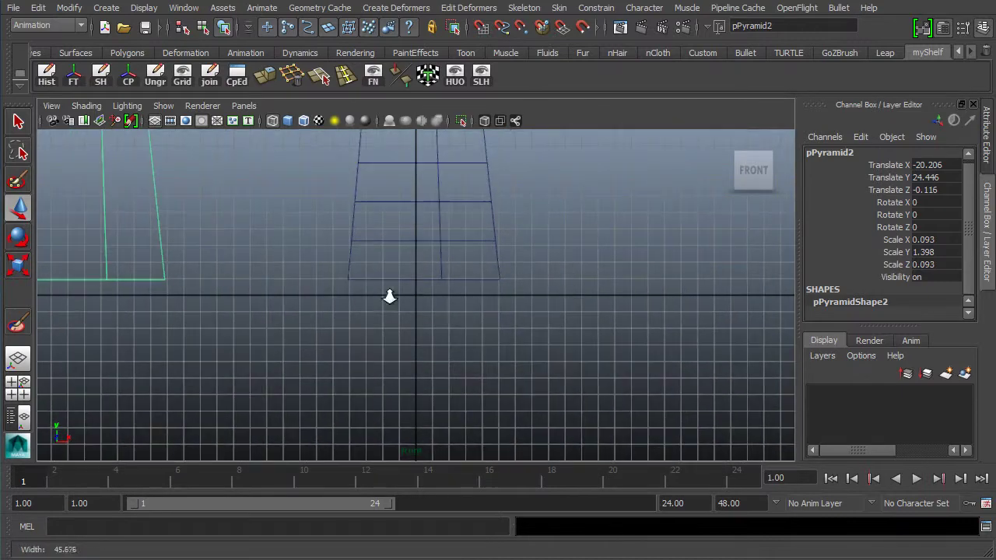
pyautogui.keyDown('alt'); pyautogui.moveTo(386, 352); pyautogui.dragTo(319, 374, button='middle'); pyautogui.keyUp('alt')
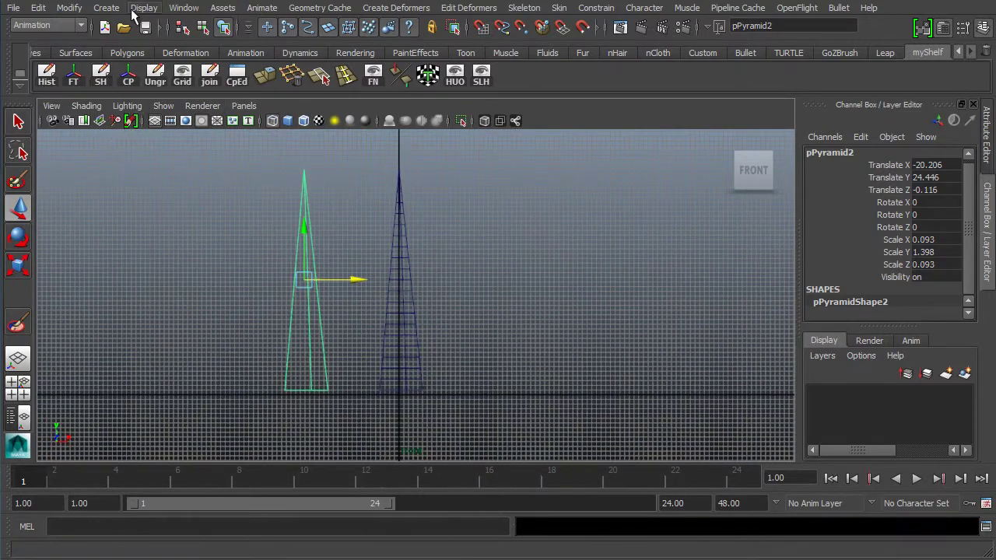
# Hide the grid and reframe the front view so both spikes are centred.
pyautogui.click(144, 9)
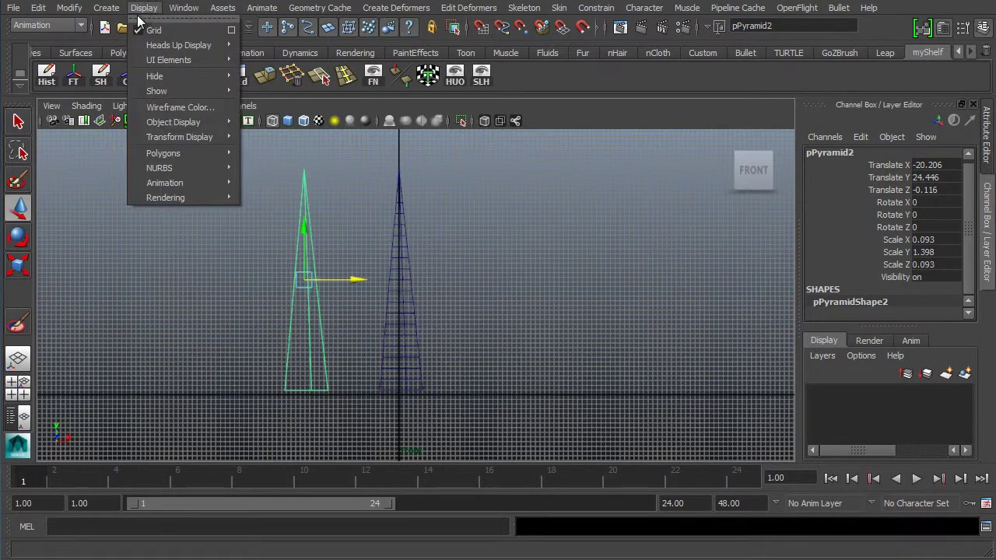
pyautogui.click(153, 30)
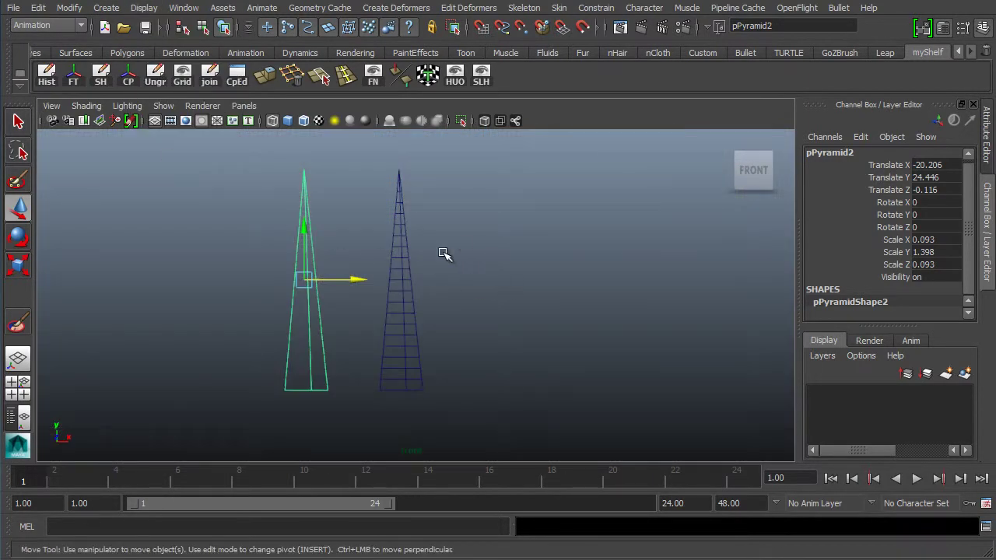
pyautogui.keyDown('alt'); pyautogui.moveTo(422, 316); pyautogui.dragTo(491, 325, button='middle'); pyautogui.keyUp('alt')
pyautogui.keyDown('alt'); pyautogui.moveTo(489, 327); pyautogui.dragTo(485, 355, button='right'); pyautogui.keyUp('alt')
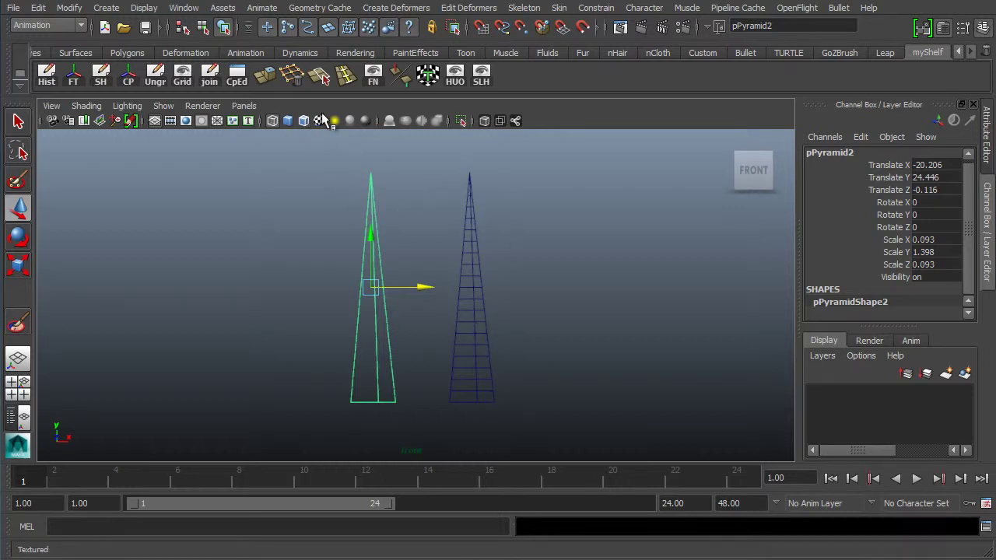
# Create a six-joint chain with the Joint Tool up the middle of the subdivided spike, from its base to its tip.
pyautogui.click(532, 9)
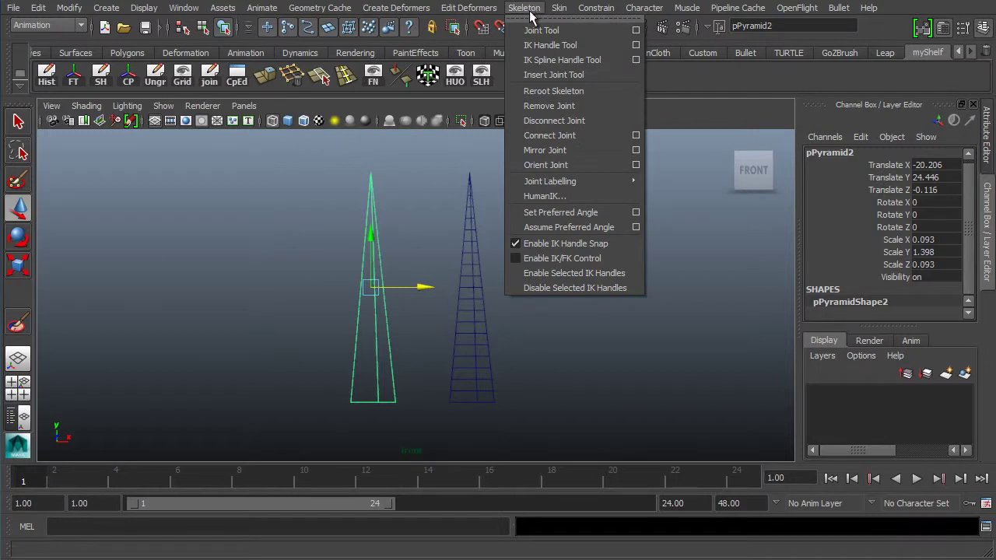
pyautogui.click(563, 35)
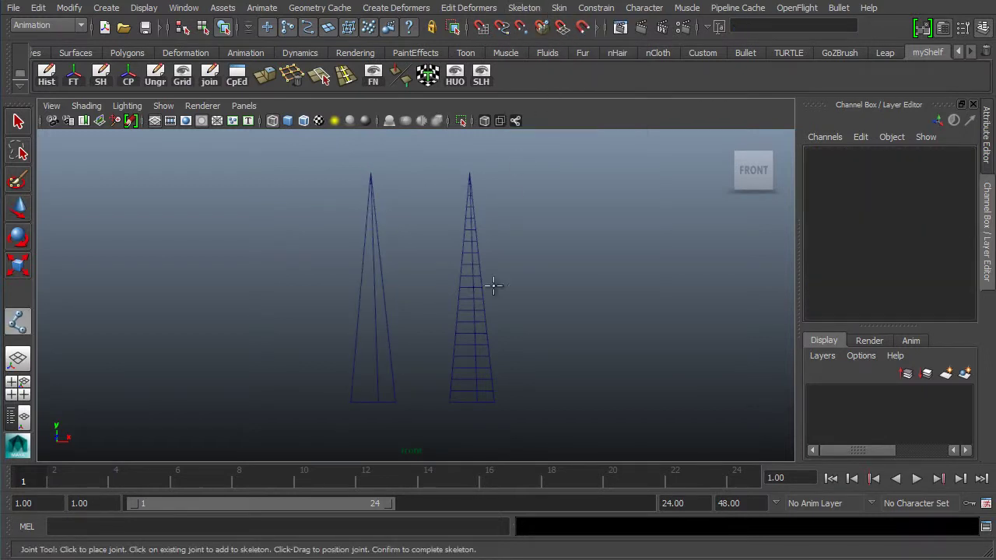
pyautogui.click(470, 402)
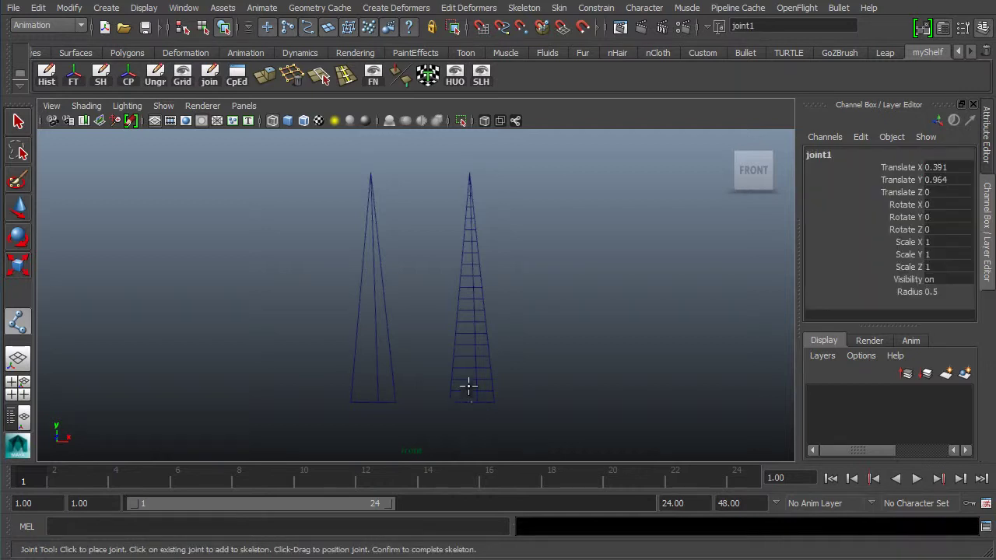
pyautogui.click(471, 357)
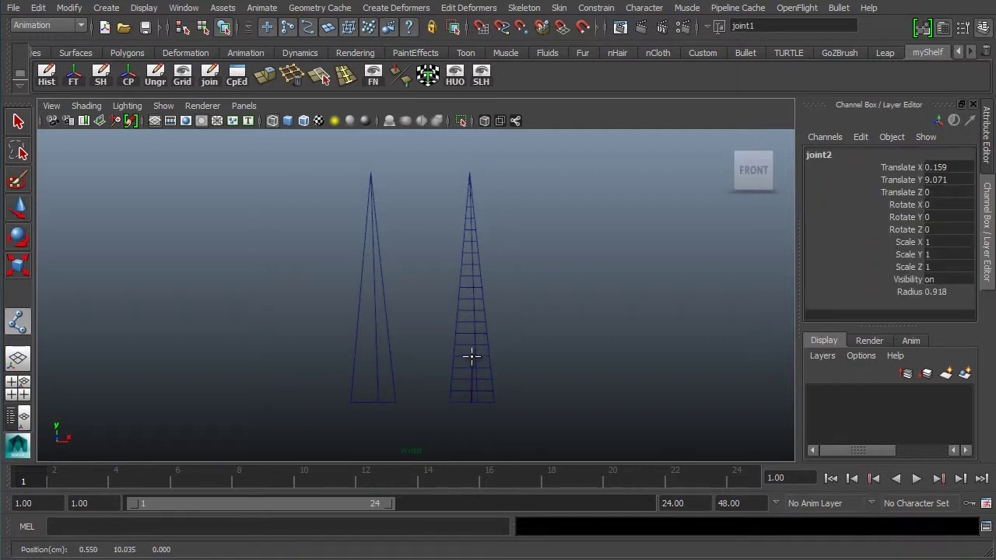
pyautogui.click(472, 312)
pyautogui.click(472, 263)
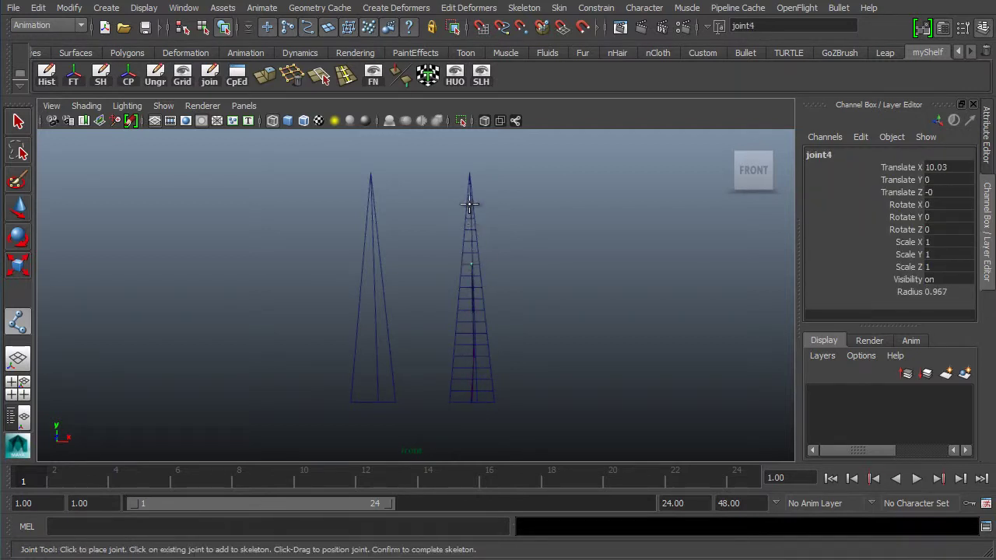
pyautogui.click(469, 204)
pyautogui.click(470, 172)
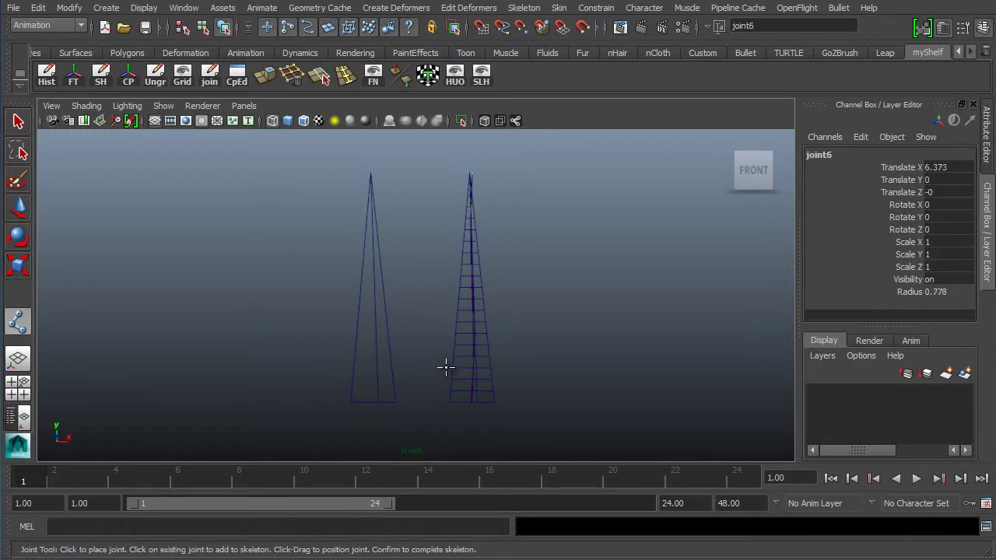
# Duplicate the joint chain and move the copy into the unsubdivided spike, to about -20.3 in X and 2.0 in Y.
pyautogui.press('w')
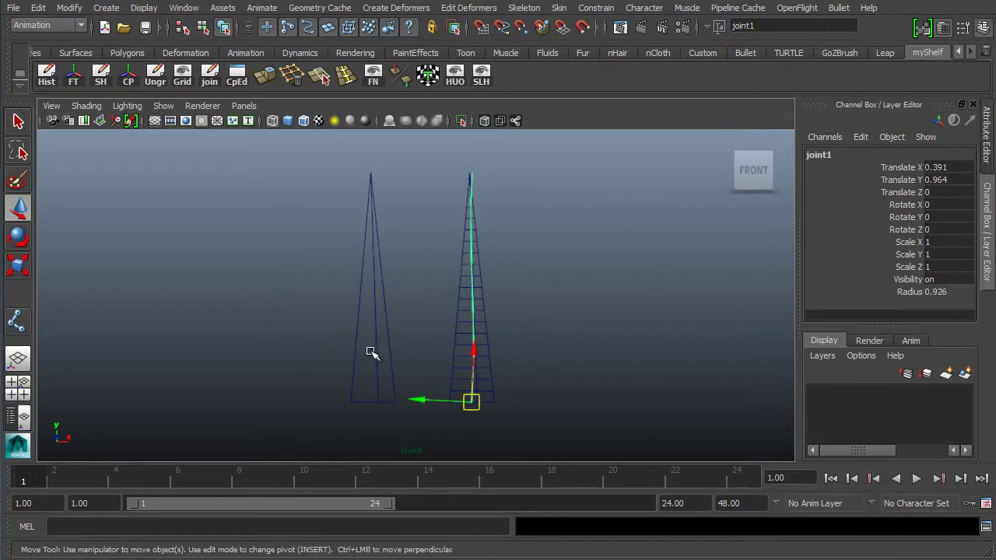
pyautogui.hotkey('ctrl', 'd')
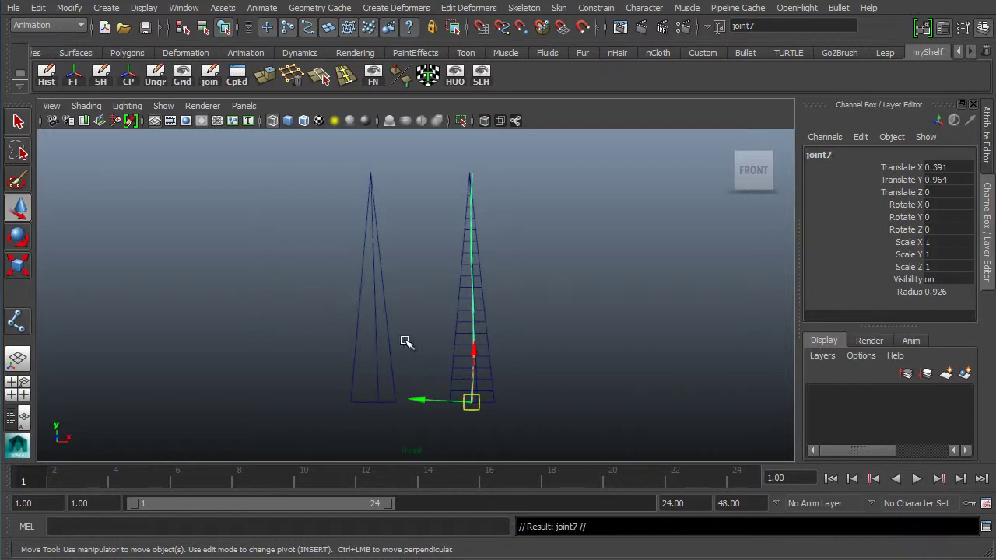
pyautogui.moveTo(426, 403); pyautogui.dragTo(333, 412)
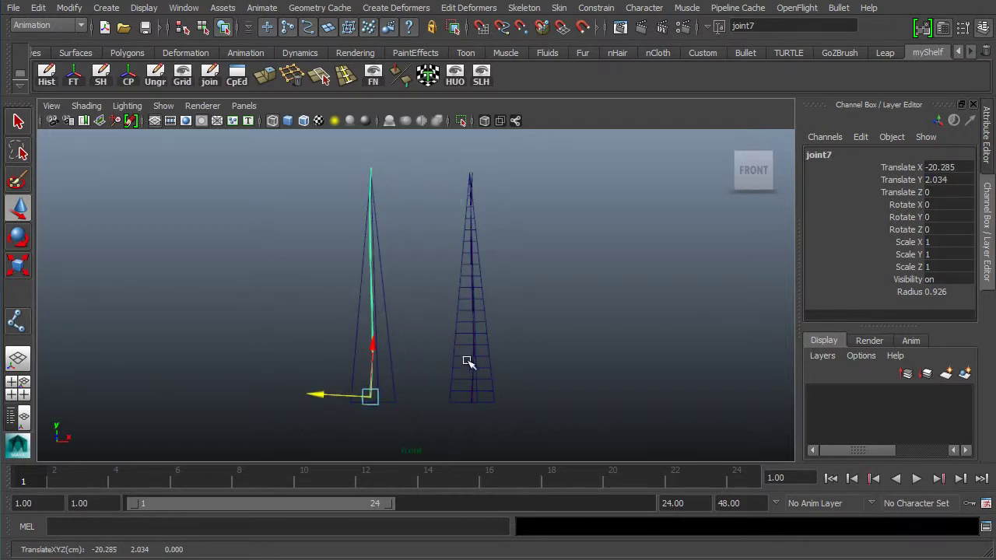
# Examine both spikes and their joint chains in the shaded perspective view from several angles.
pyautogui.press('space')
pyautogui.press('5')
pyautogui.press('space')
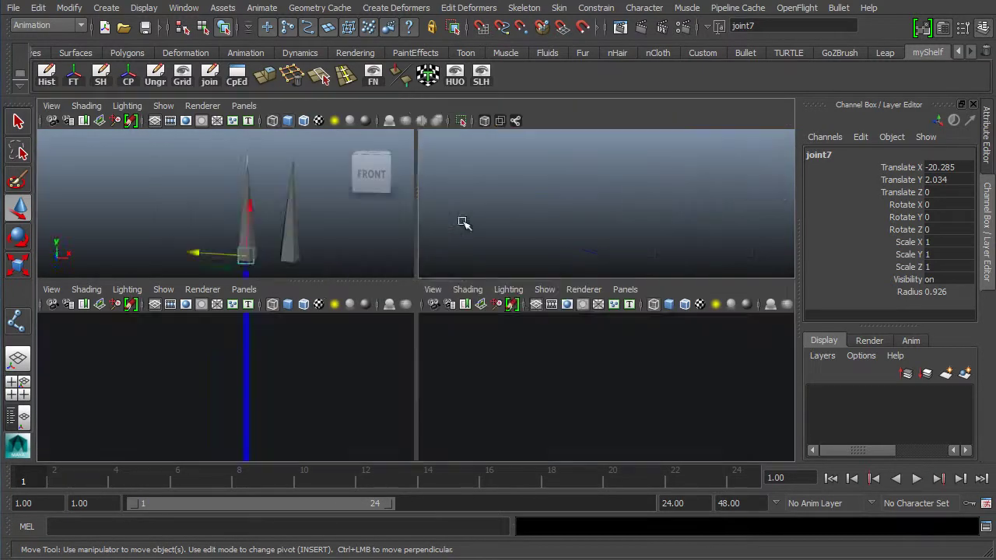
pyautogui.keyDown('alt'); pyautogui.moveTo(446, 354); pyautogui.dragTo(341, 334); pyautogui.keyUp('alt')
pyautogui.keyDown('alt'); pyautogui.moveTo(280, 319); pyautogui.dragTo(300, 296); pyautogui.keyUp('alt')
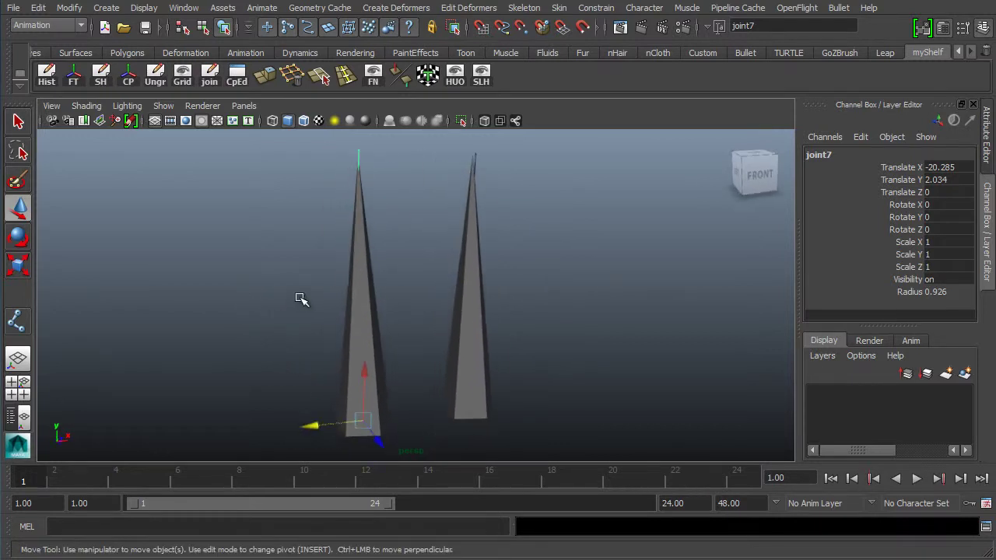
pyautogui.keyDown('alt'); pyautogui.moveTo(354, 244); pyautogui.dragTo(405, 153); pyautogui.keyUp('alt')
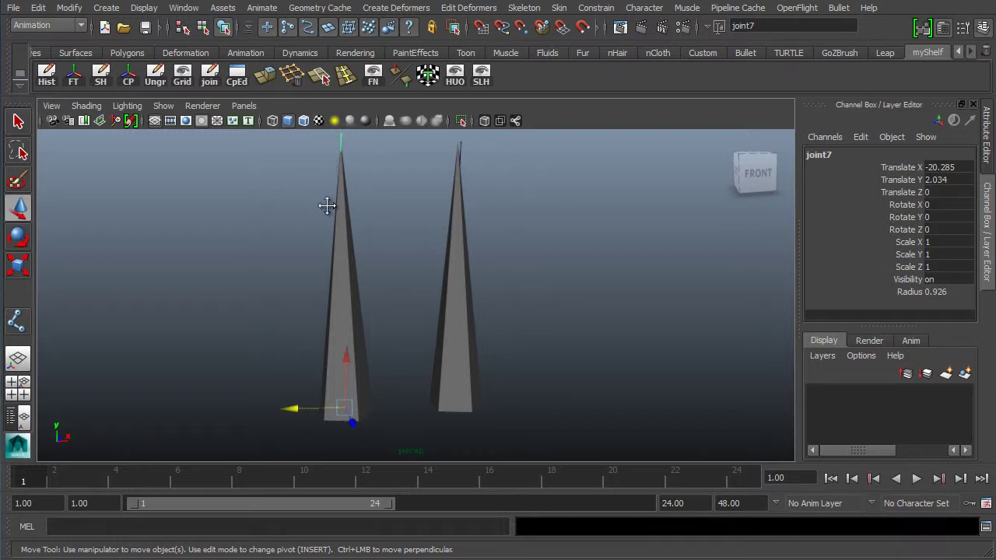
pyautogui.keyDown('alt'); pyautogui.moveTo(327, 204); pyautogui.dragTo(336, 217); pyautogui.keyUp('alt')
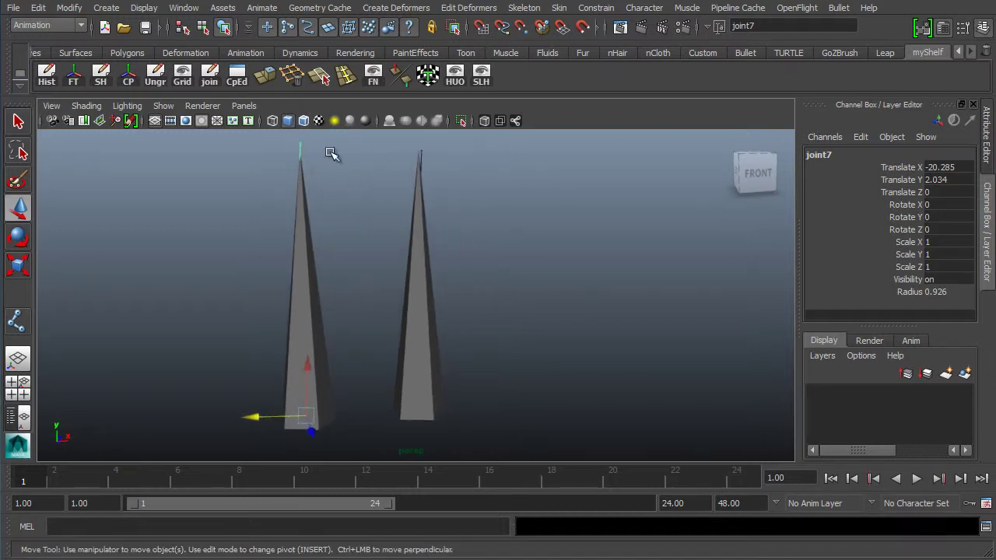
pyautogui.keyDown('alt'); pyautogui.moveTo(220, 223); pyautogui.dragTo(263, 267); pyautogui.keyUp('alt')
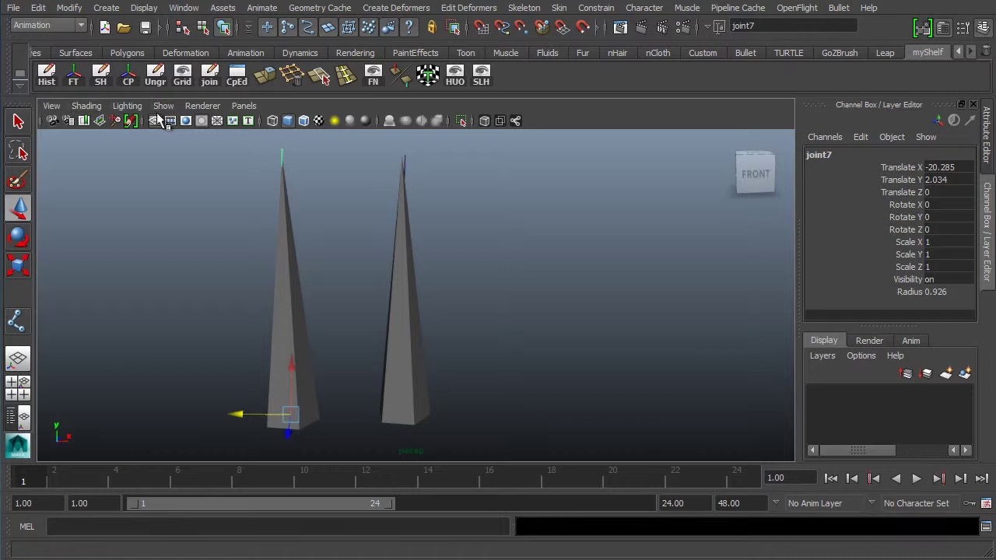
# Turn on X-Ray Joints in the perspective view so the chains show through both spikes.
pyautogui.click(86, 106)
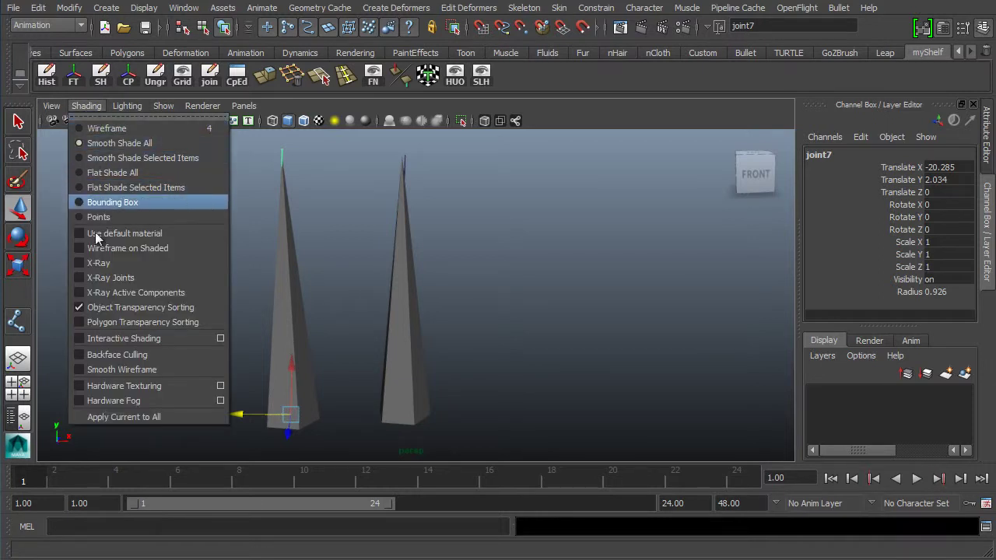
pyautogui.click(112, 280)
pyautogui.keyDown('alt'); pyautogui.moveTo(376, 343); pyautogui.dragTo(325, 356); pyautogui.keyUp('alt')
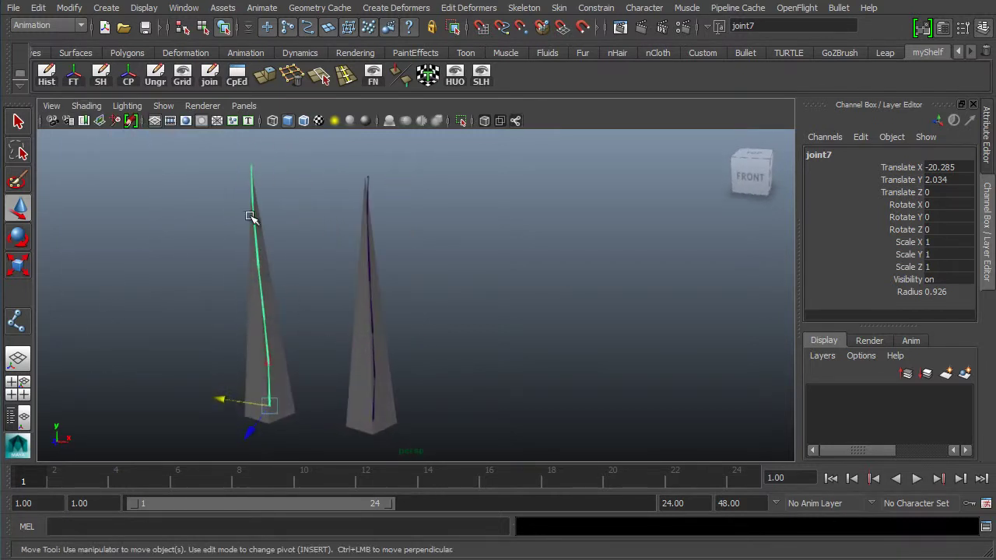
pyautogui.keyDown('alt'); pyautogui.moveTo(333, 365); pyautogui.dragTo(262, 314, button='middle'); pyautogui.keyUp('alt')
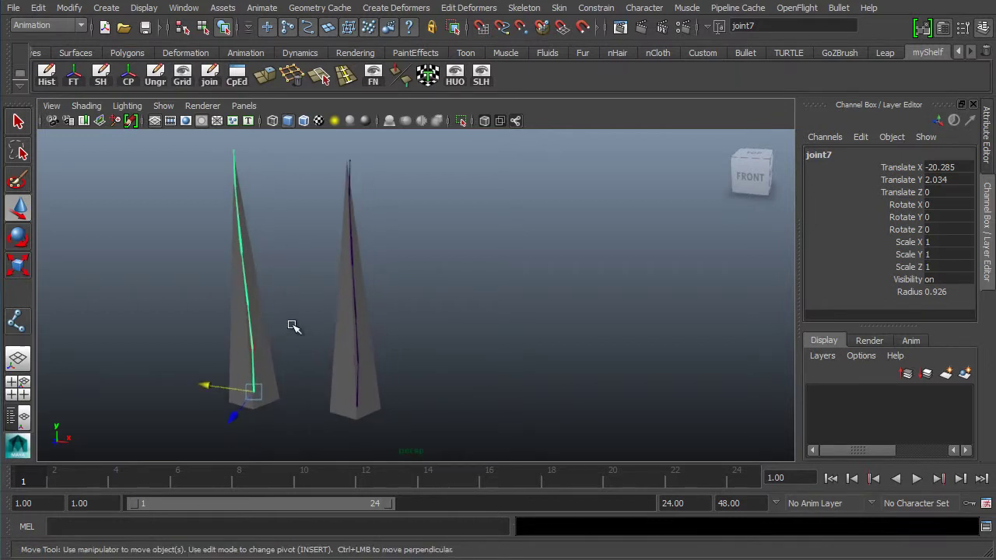
pyautogui.keyDown('alt'); pyautogui.moveTo(292, 325); pyautogui.dragTo(431, 366); pyautogui.keyUp('alt')
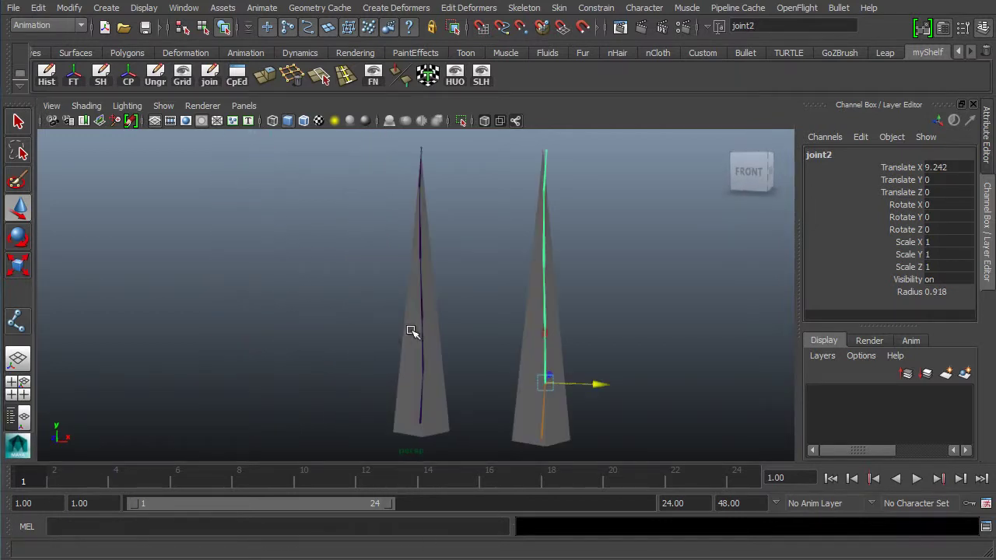
# Smooth-bind the unsubdivided spike to the duplicated joint chain inside it.
pyautogui.click(427, 440)
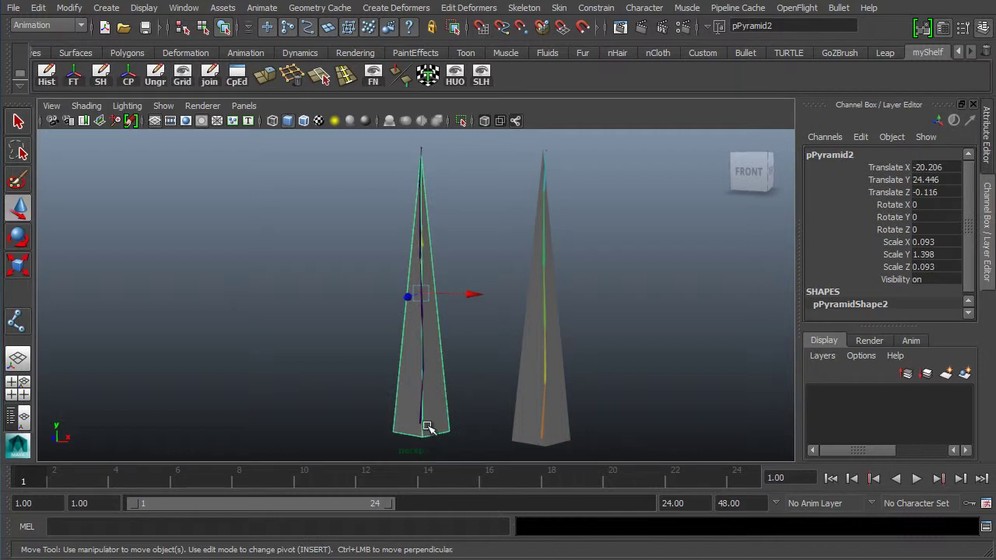
pyautogui.click(423, 430)
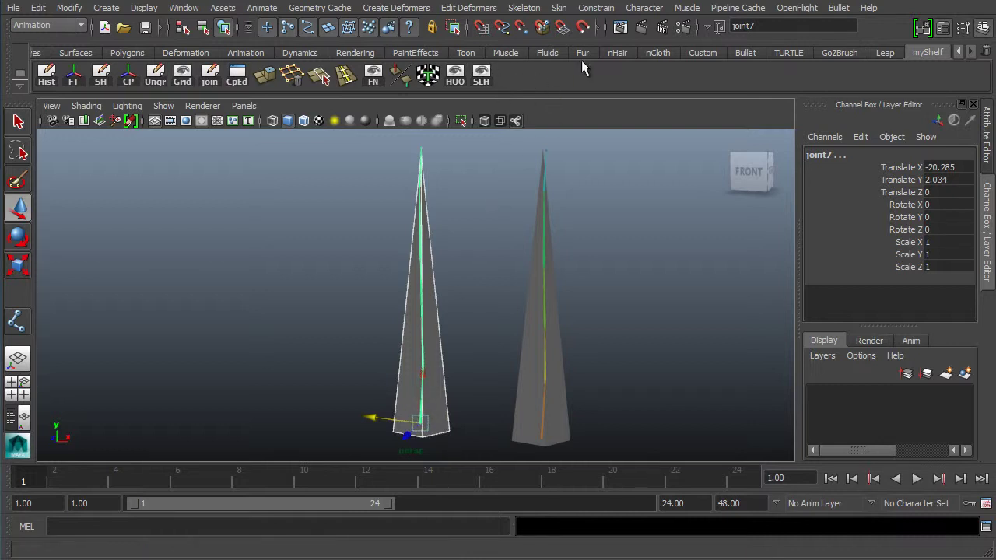
pyautogui.click(559, 8)
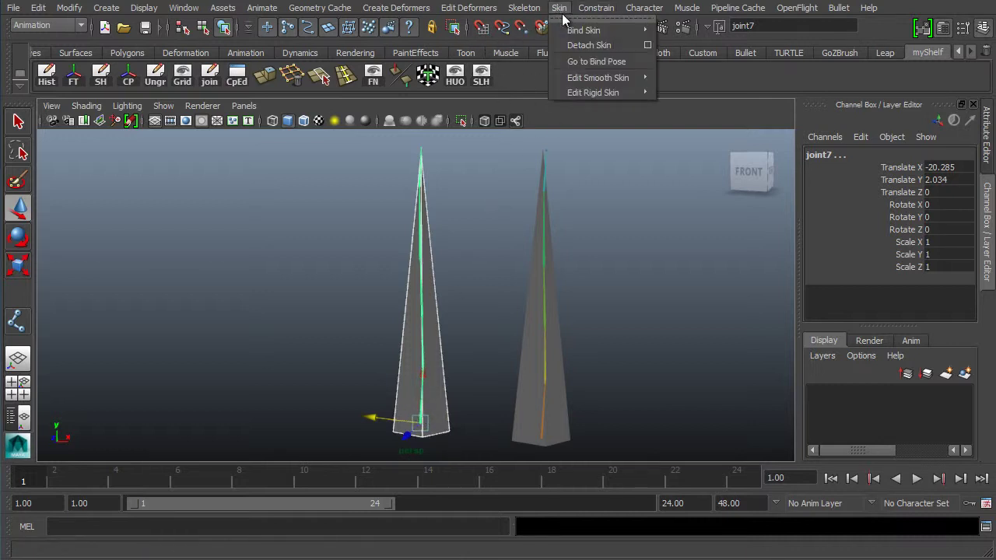
pyautogui.moveTo(583, 33)
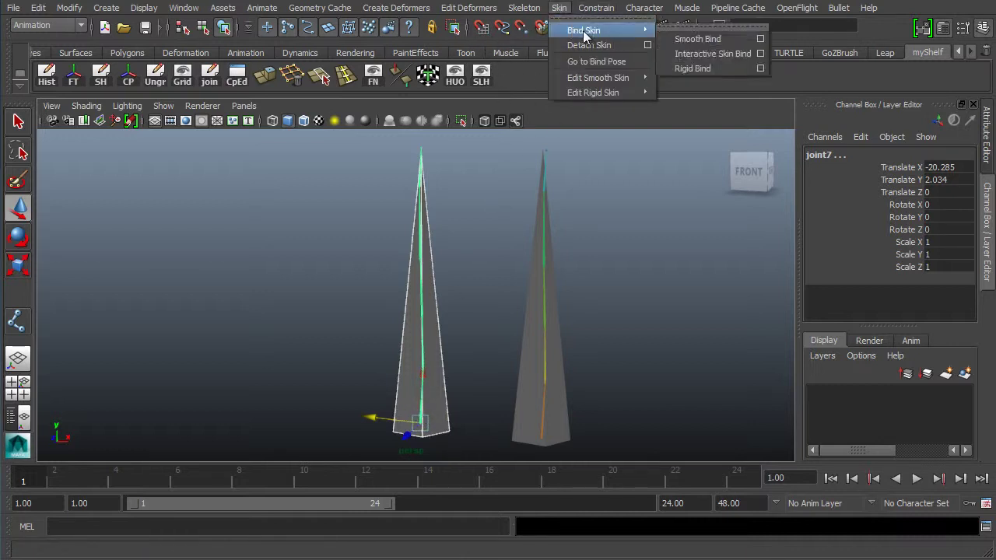
pyautogui.click(706, 40)
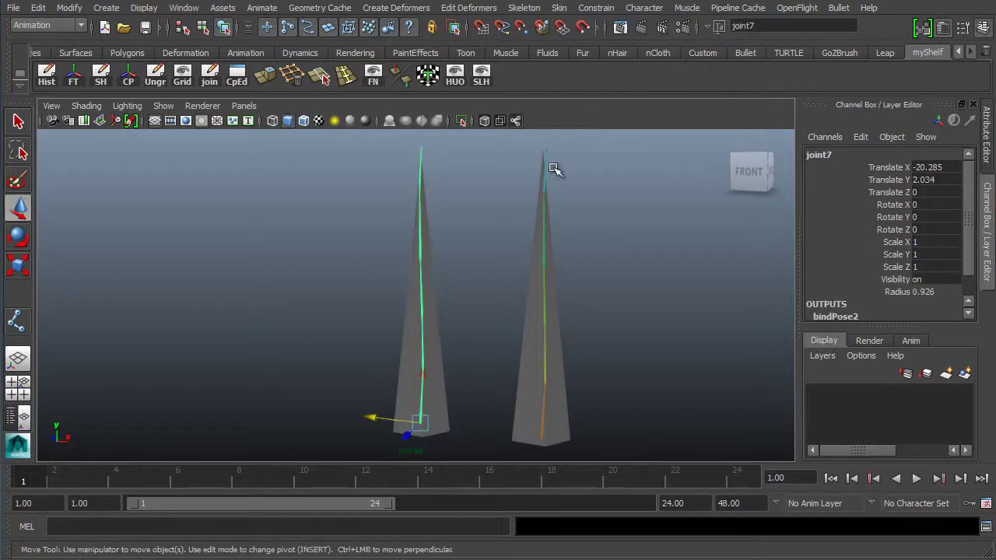
# Test-bend the unsubdivided spike by rotating its second joint about -14.1° in Z, and undo the rotation.
pyautogui.keyDown('alt'); pyautogui.moveTo(512, 392); pyautogui.dragTo(580, 401); pyautogui.keyUp('alt')
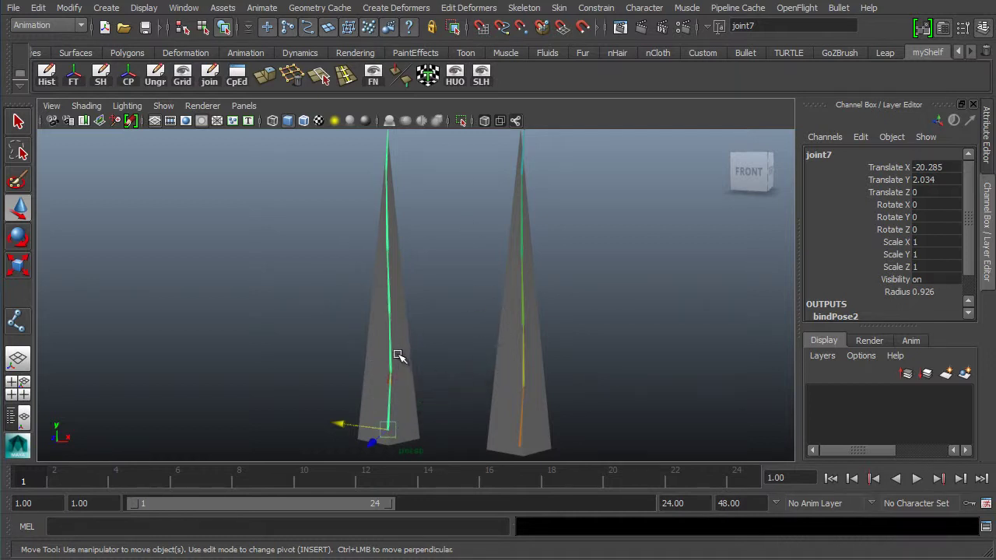
pyautogui.click(373, 374)
pyautogui.press('e')
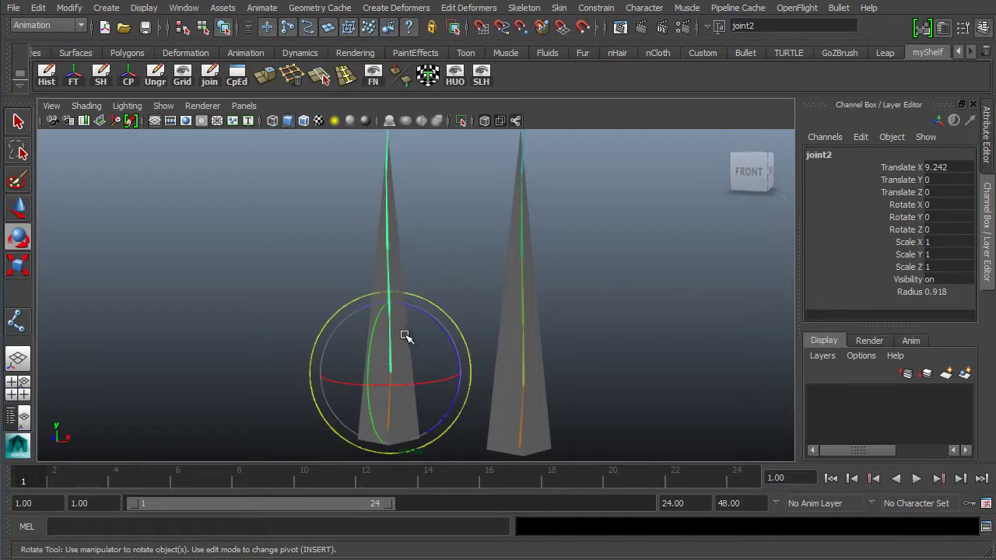
pyautogui.moveTo(405, 333); pyautogui.dragTo(420, 321)
pyautogui.hotkey('ctrl', 'z')
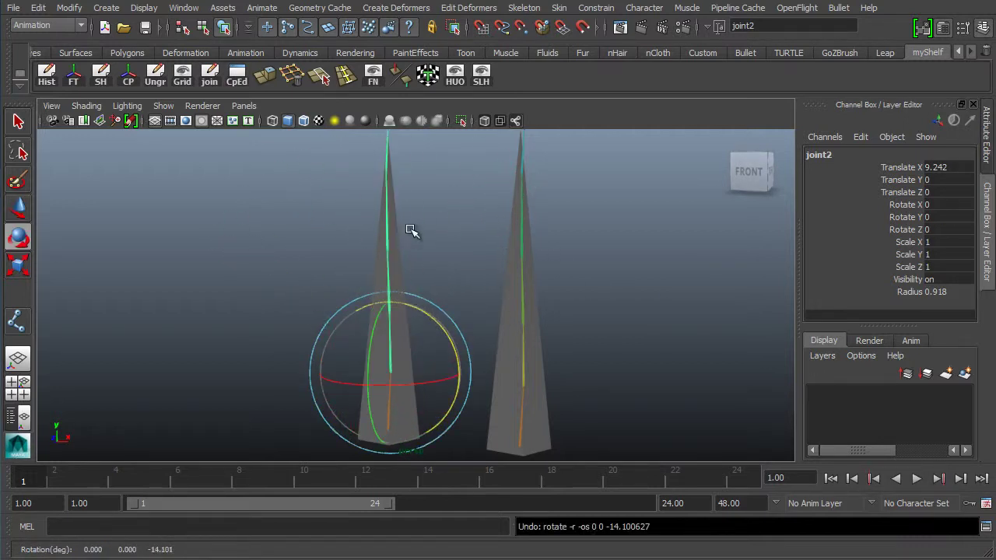
# Try rotating other joints of the unsubdivided spike to check how it bends, and undo each rotation.
pyautogui.click(392, 229)
pyautogui.moveTo(432, 202); pyautogui.dragTo(460, 202)
pyautogui.hotkey('ctrl', 'z')
pyautogui.keyDown('alt'); pyautogui.moveTo(393, 215); pyautogui.dragTo(334, 194); pyautogui.keyUp('alt')
pyautogui.press('Down')
pyautogui.hotkey('ctrl', 'z')
pyautogui.keyDown('alt'); pyautogui.moveTo(407, 400); pyautogui.dragTo(488, 250); pyautogui.keyUp('alt')
pyautogui.click(417, 358)
pyautogui.hotkey('ctrl', 'z')
pyautogui.click(409, 246)
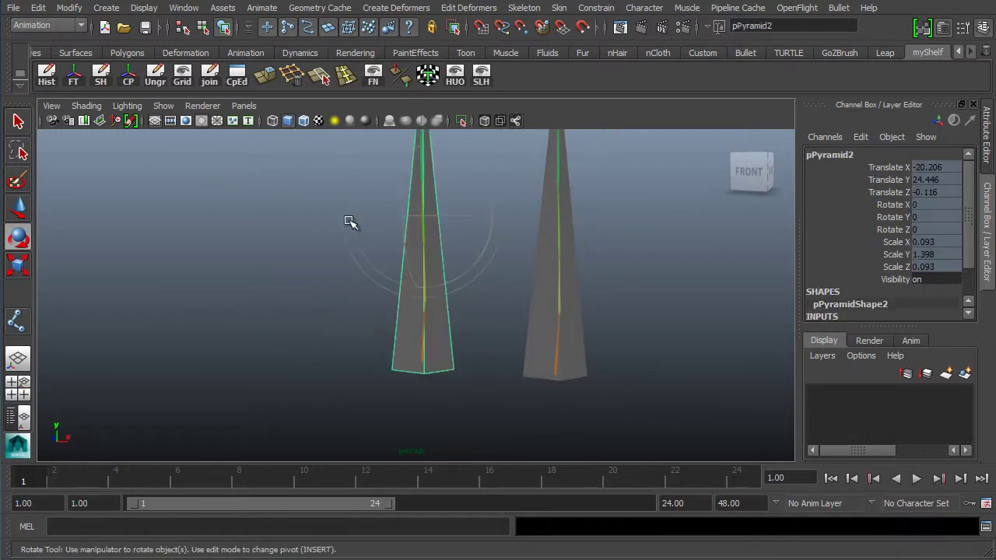
# Test-bend the subdivided spike by rotating its second joint about -34.1° in Z, and undo the rotation.
pyautogui.keyDown('alt'); pyautogui.moveTo(344, 222); pyautogui.dragTo(412, 290, button='right'); pyautogui.keyUp('alt')
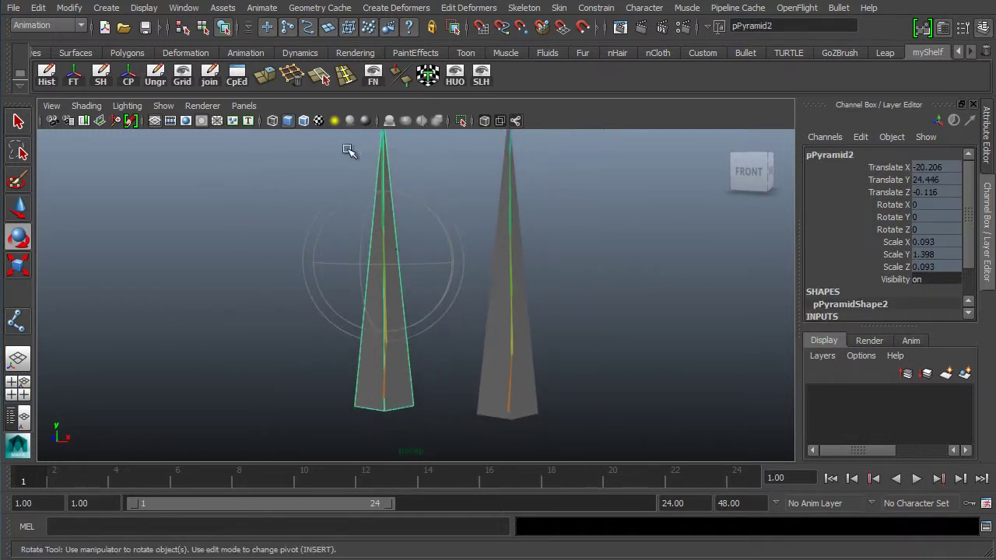
pyautogui.keyDown('alt'); pyautogui.moveTo(350, 151); pyautogui.dragTo(352, 227); pyautogui.keyUp('alt')
pyautogui.keyDown('alt'); pyautogui.moveTo(394, 269); pyautogui.dragTo(323, 264, button='middle'); pyautogui.keyUp('alt')
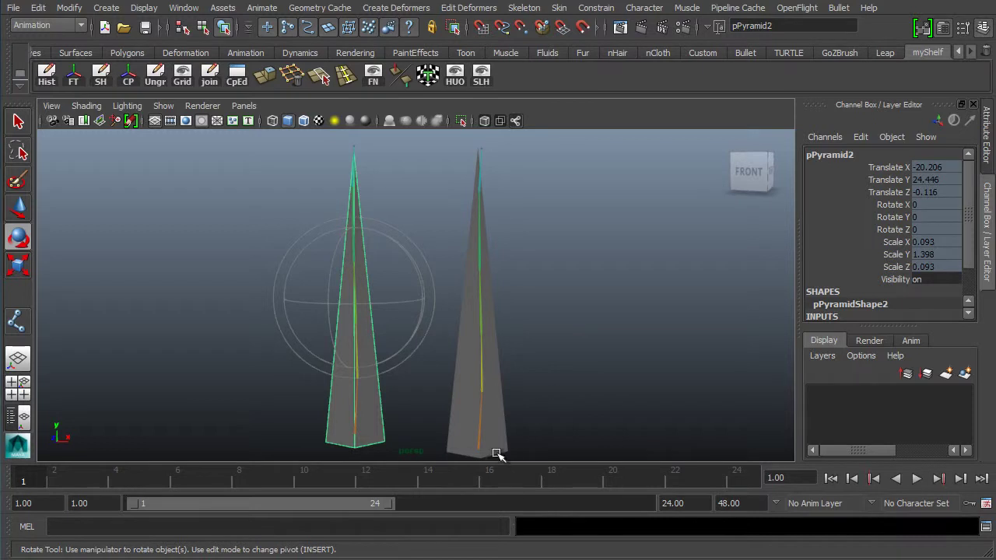
pyautogui.click(524, 449)
pyautogui.click(502, 430)
pyautogui.keyDown('alt'); pyautogui.moveTo(449, 304); pyautogui.dragTo(446, 280, button='middle'); pyautogui.keyUp('alt')
pyautogui.moveTo(452, 401); pyautogui.dragTo(488, 383)
pyautogui.press('Down')
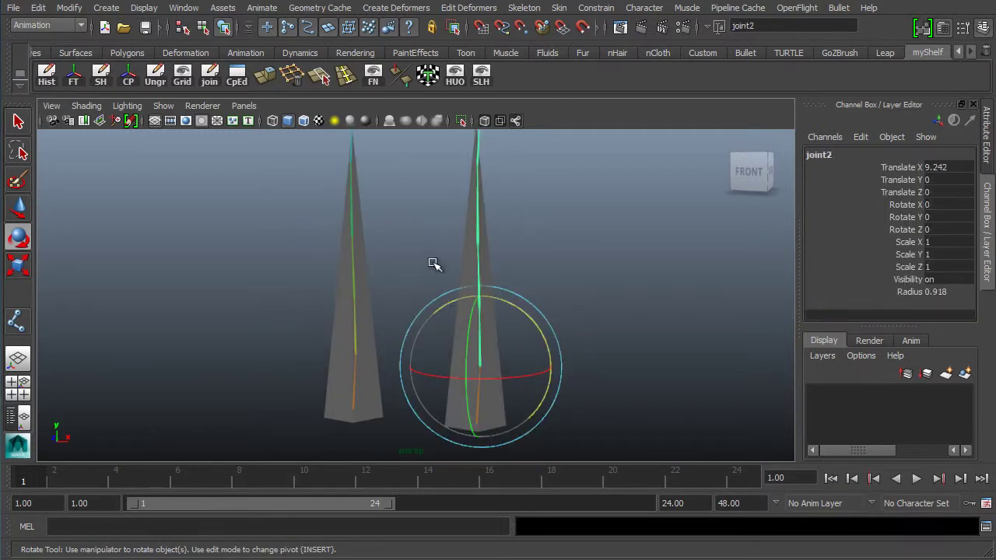
pyautogui.moveTo(527, 311)
pyautogui.mouseDown()
pyautogui.moveTo(544, 344)
pyautogui.moveTo(491, 319)
pyautogui.moveTo(524, 382)
pyautogui.moveTo(522, 329)
pyautogui.mouseUp()
pyautogui.hotkey('ctrl', 'z')
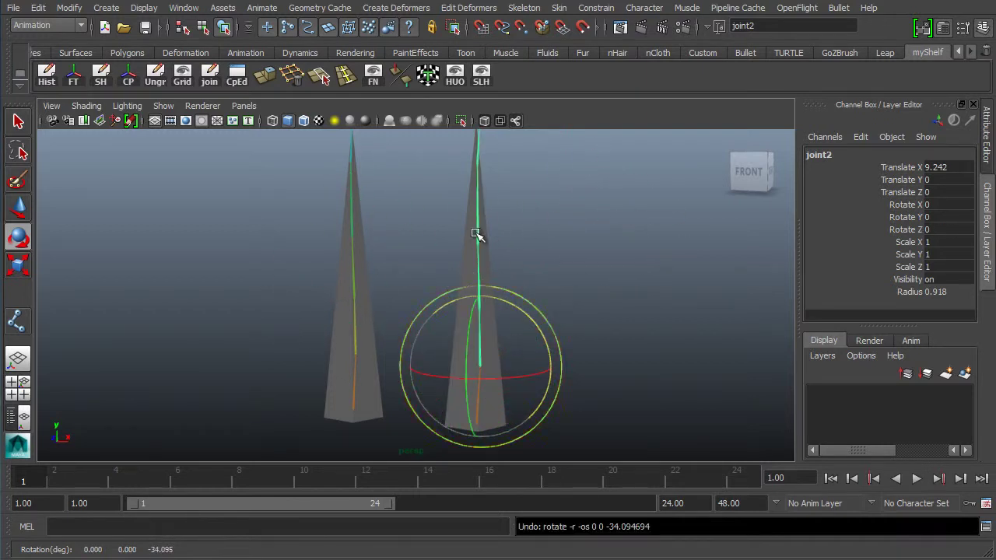
pyautogui.keyDown('alt'); pyautogui.moveTo(445, 169); pyautogui.dragTo(449, 284, button='middle'); pyautogui.keyUp('alt')
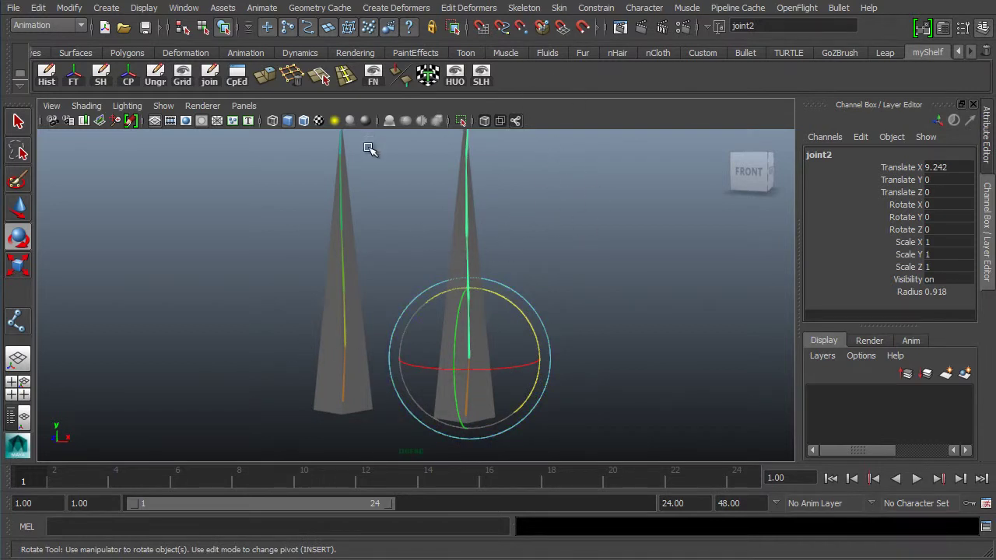
# Detach the skin from the subdivided spike so it is no longer bound to its joint chain.
pyautogui.click(520, 386)
pyautogui.click(471, 424)
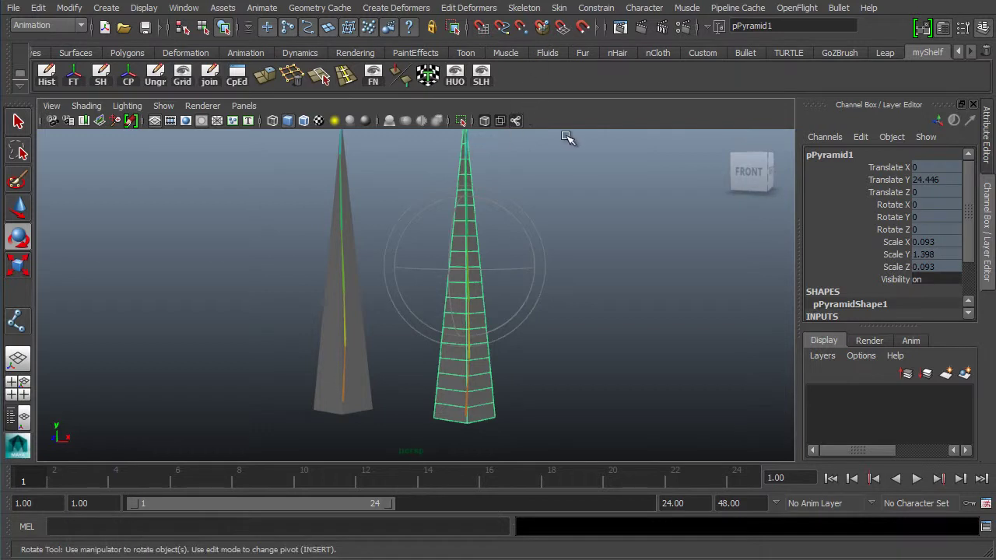
pyautogui.click(562, 7)
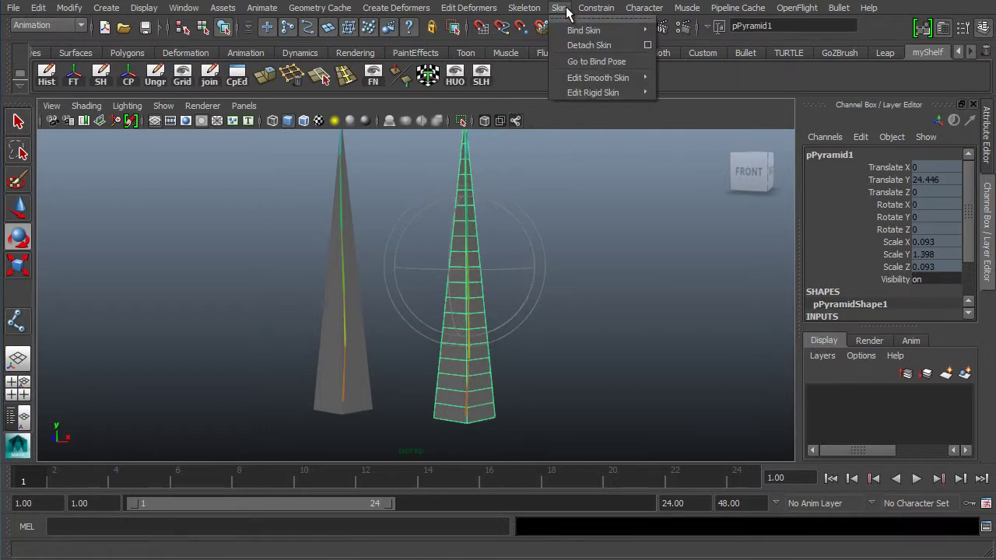
pyautogui.click(592, 45)
# Delete the construction history of the unsubdivided spike to remove its skin binding.
pyautogui.click(374, 315)
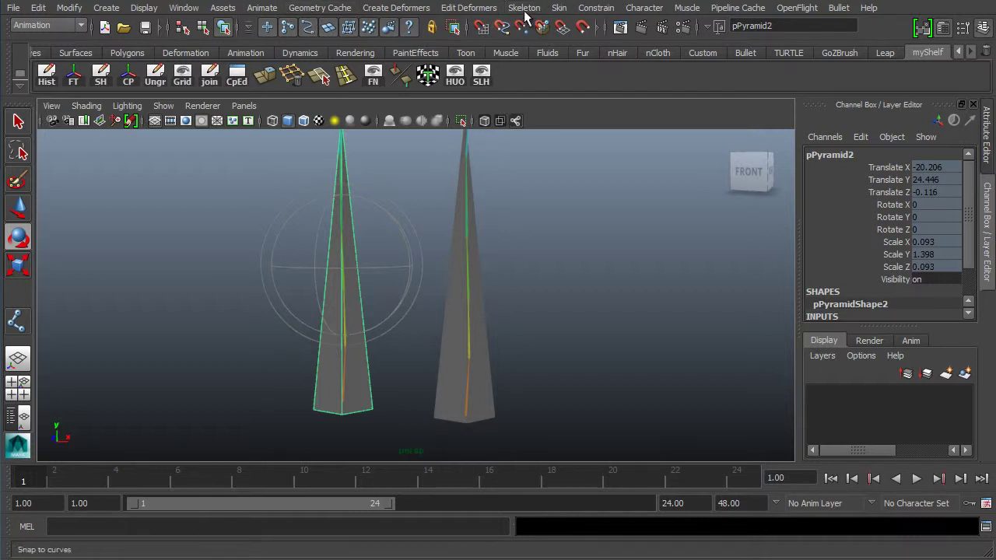
pyautogui.click(558, 8)
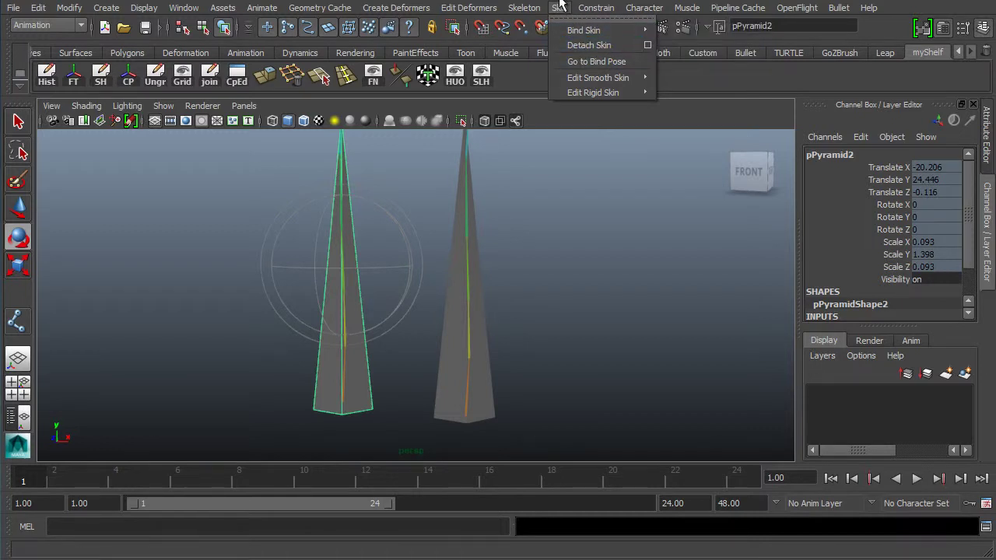
pyautogui.click(559, 8)
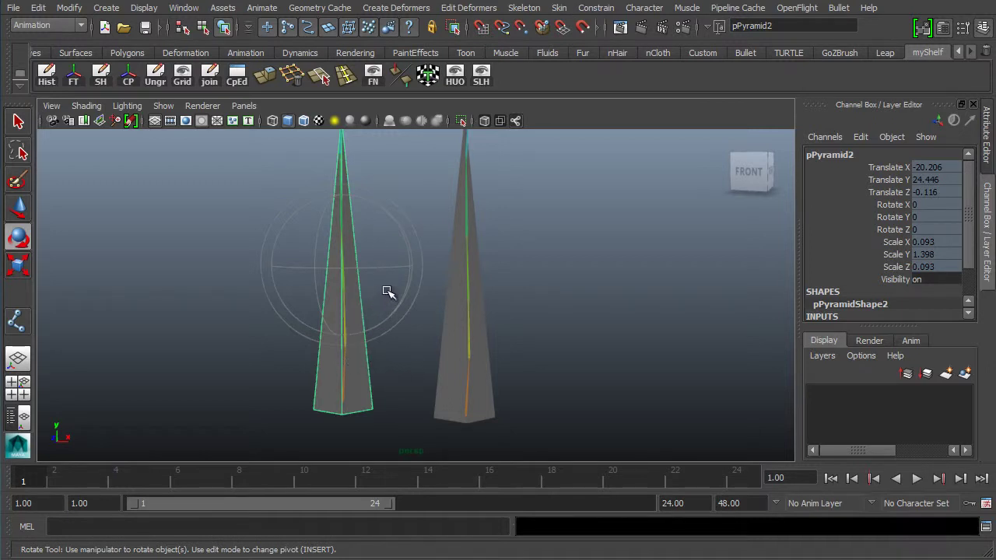
pyautogui.hotkey('alt', 'shift', 'd')
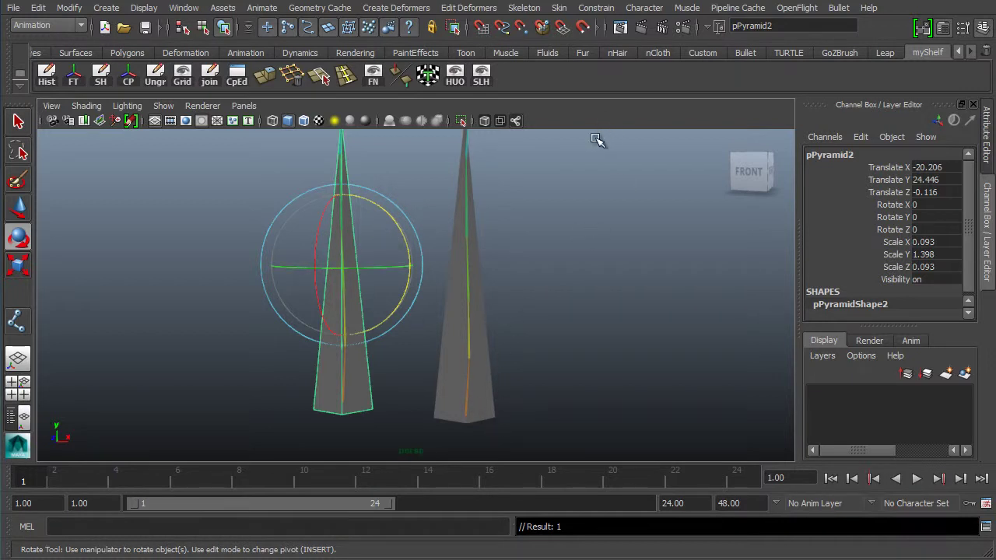
# Smooth-bind the subdivided spike to its joint chain with the Smooth Bind options reset to their defaults.
pyautogui.click(525, 361)
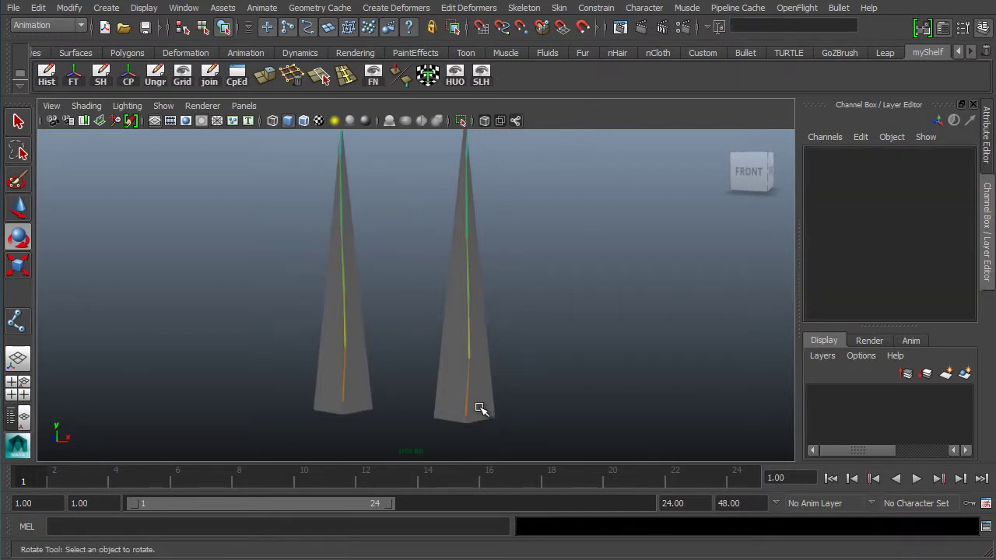
pyautogui.click(467, 407)
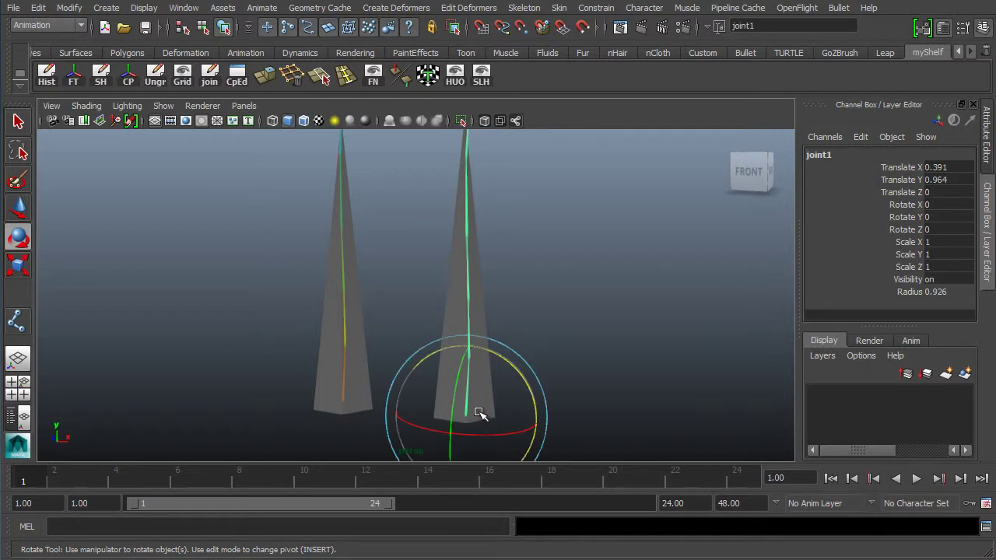
pyautogui.click(481, 315)
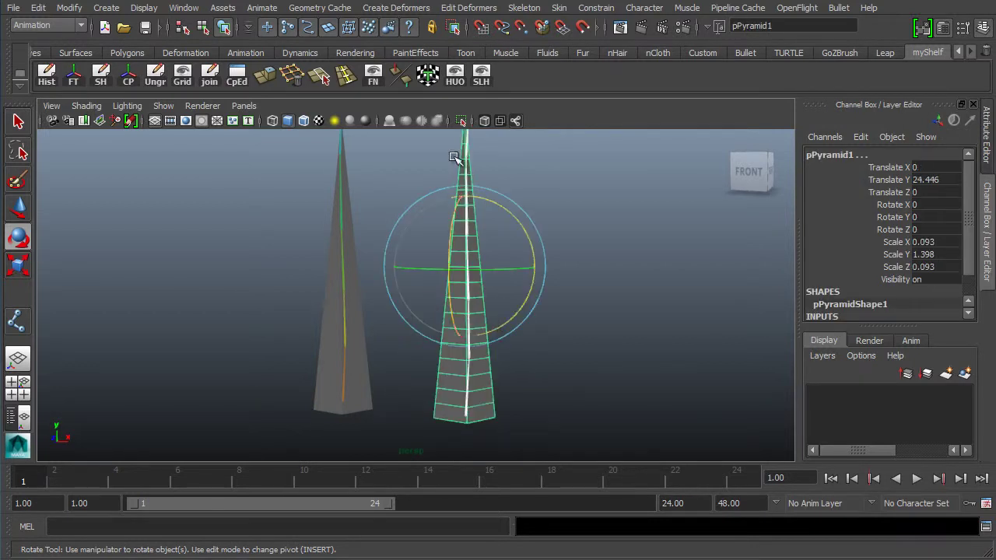
pyautogui.click(562, 9)
pyautogui.moveTo(619, 28)
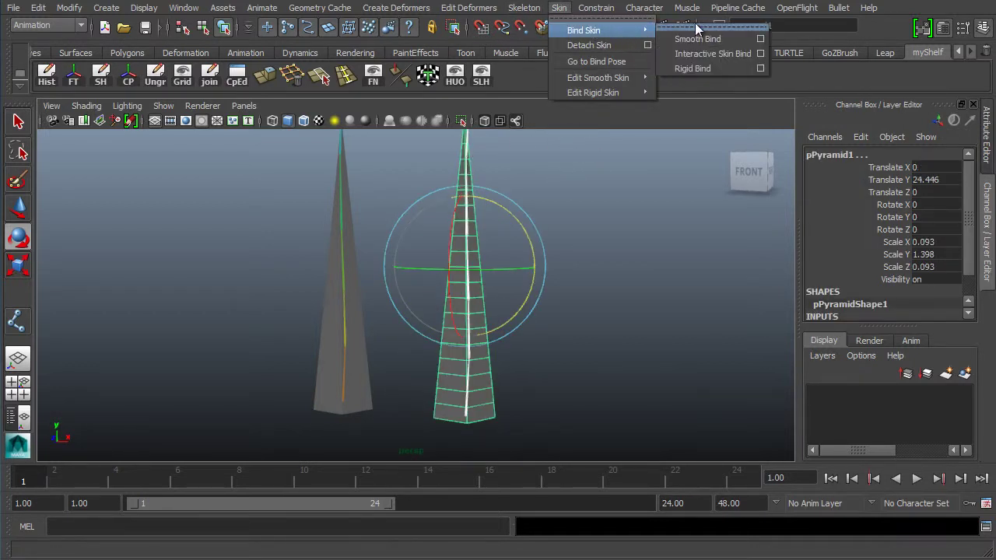
pyautogui.click(760, 39)
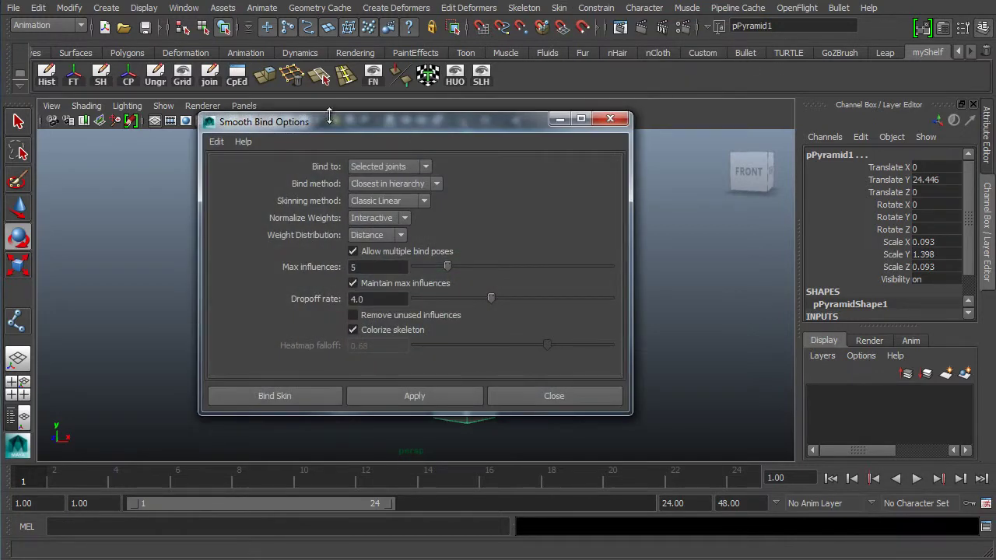
pyautogui.click(216, 142)
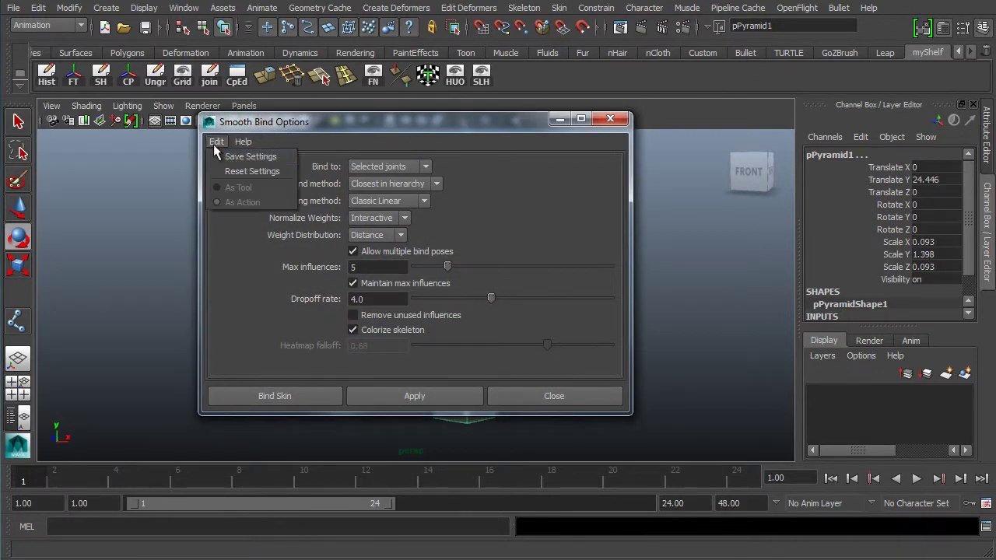
pyautogui.click(235, 171)
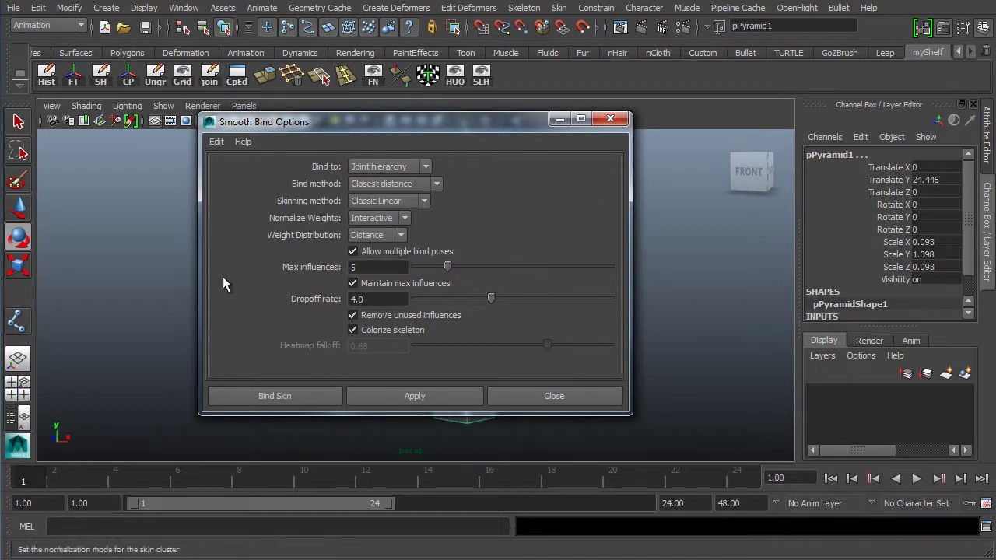
pyautogui.click(266, 396)
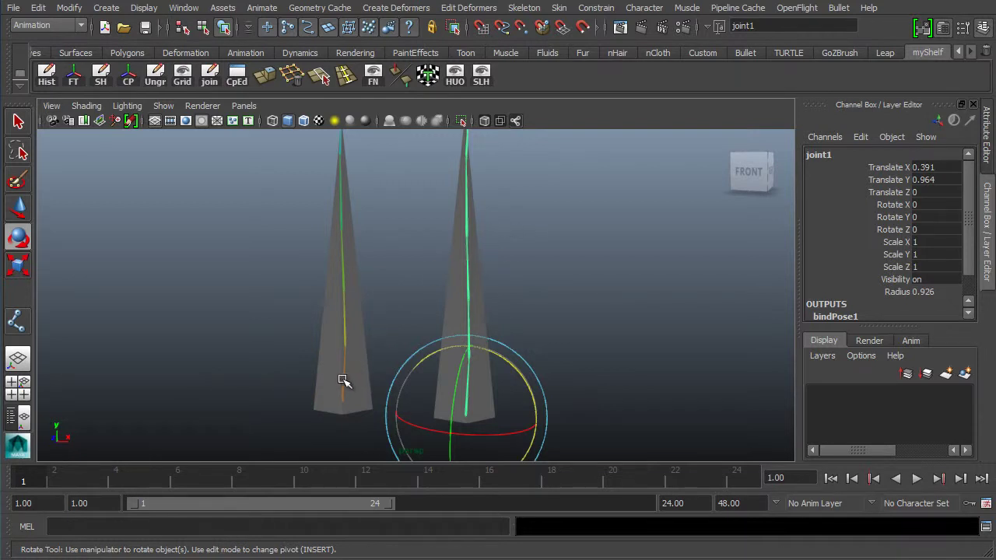
# Smooth-bind the unsubdivided spike to the joint chain inside it with the same default options.
pyautogui.click(351, 398)
pyautogui.click(355, 299)
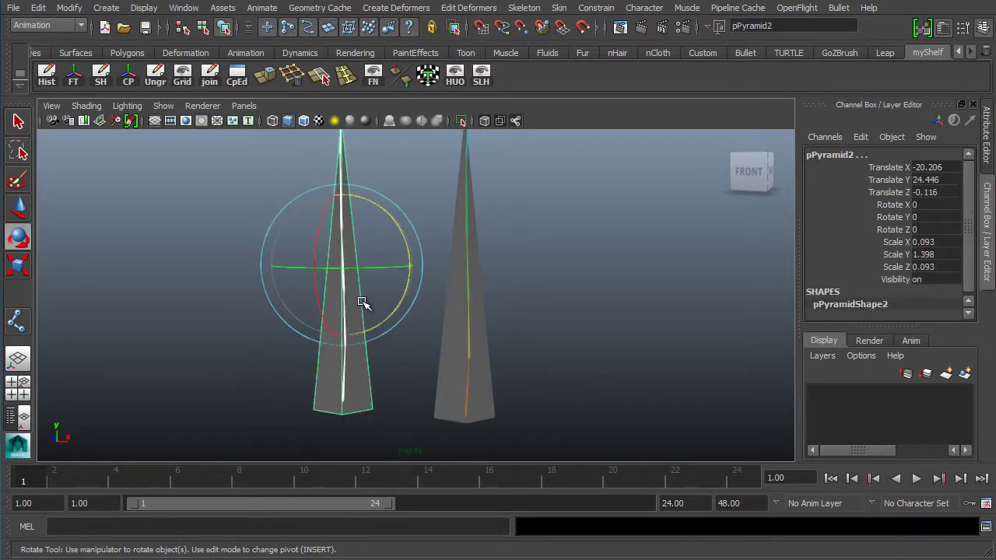
pyautogui.keyDown('shift'); pyautogui.click(348, 409); pyautogui.keyUp('shift')
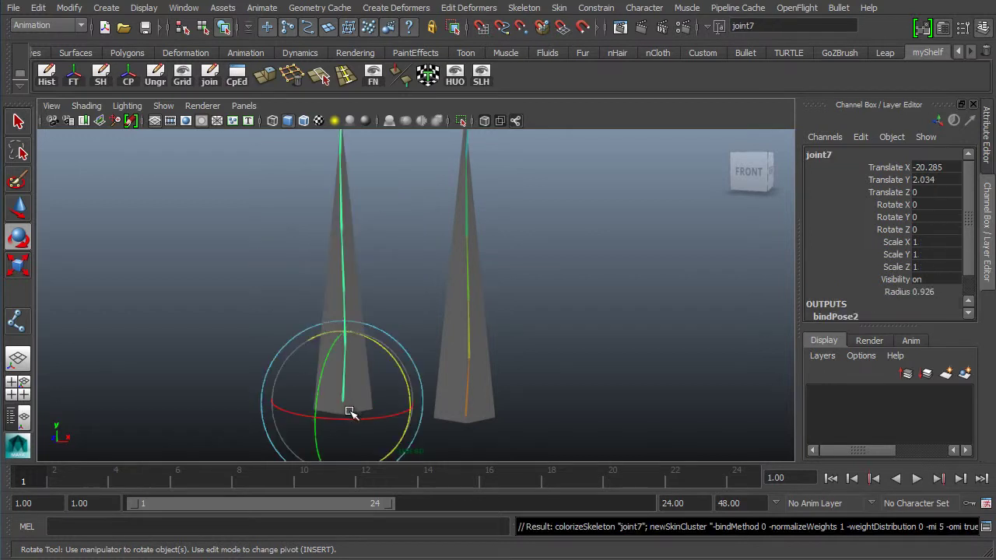
# Bend the unsubdivided spike by rotating its joints in Z, the fourth about -62.8°, and inspect the deformed mesh.
pyautogui.click(354, 309)
pyautogui.moveTo(382, 283); pyautogui.dragTo(402, 189)
pyautogui.click(276, 248)
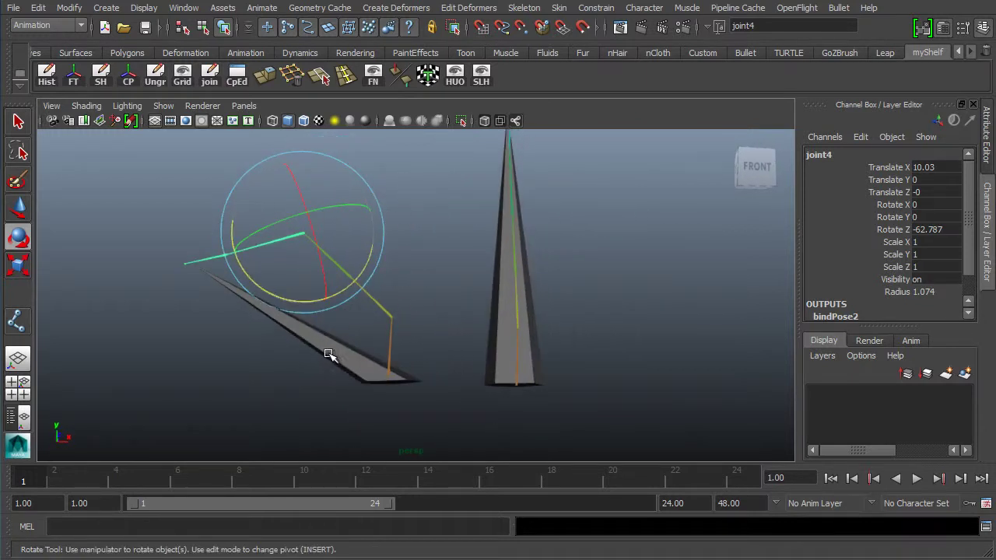
pyautogui.moveTo(322, 351); pyautogui.dragTo(279, 346)
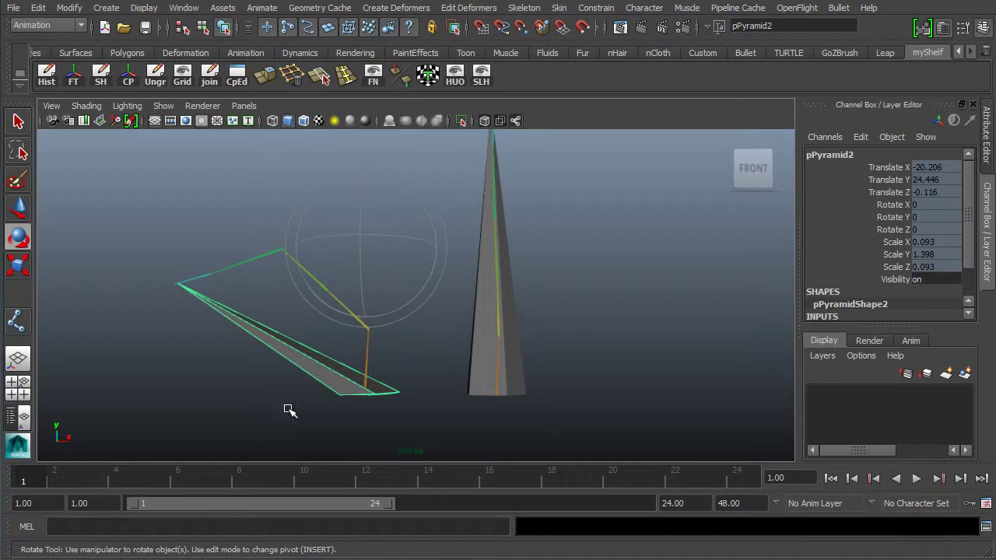
pyautogui.keyDown('alt'); pyautogui.moveTo(225, 342); pyautogui.dragTo(319, 365); pyautogui.keyUp('alt')
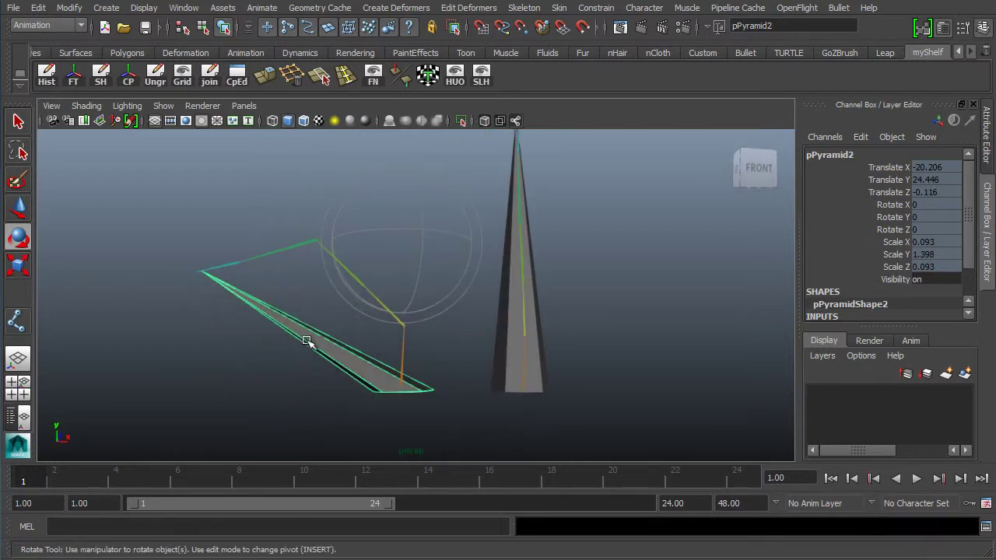
pyautogui.click(386, 9)
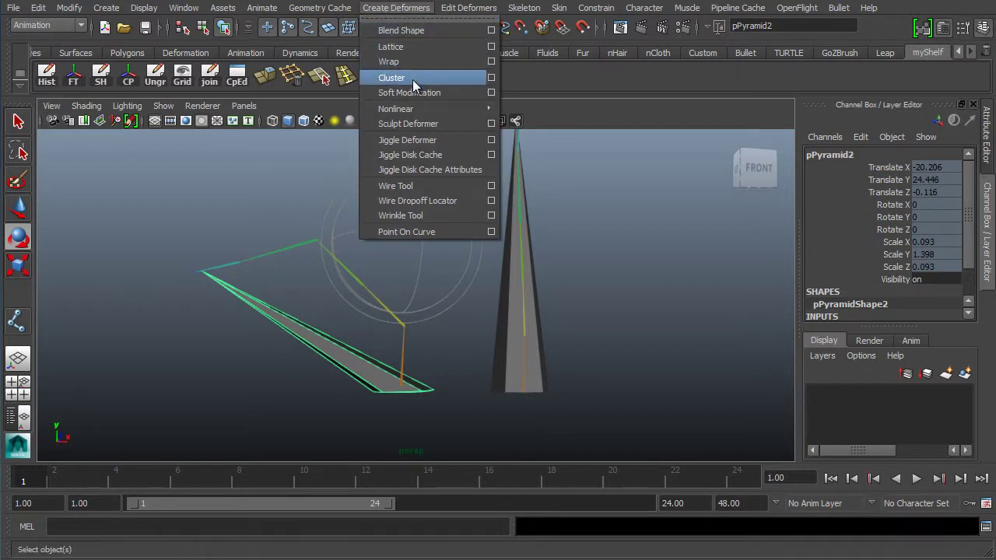
pyautogui.moveTo(413, 100)
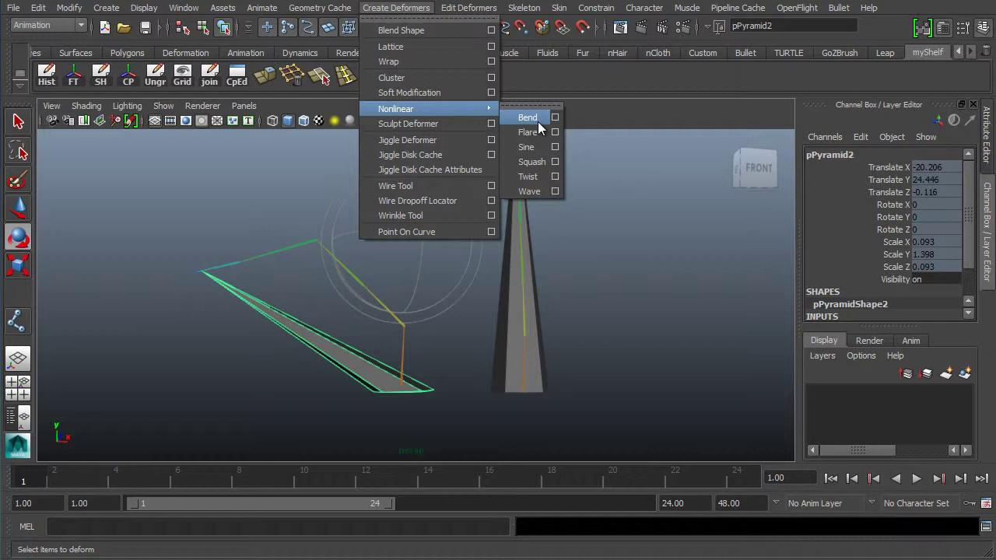
pyautogui.click(334, 330)
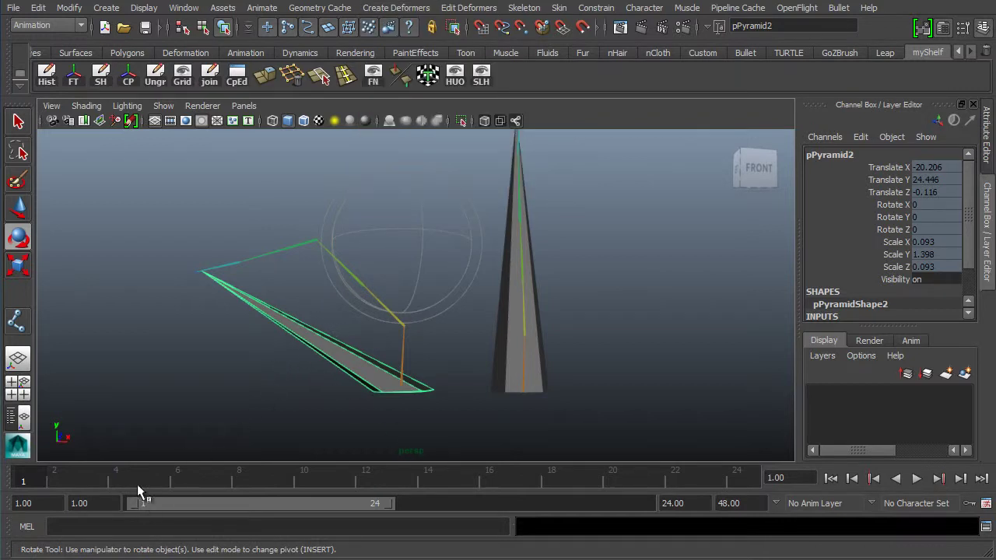
# Pose the subdivided spike in an S-curve, rotating joint2 about -35.8°, joint4 about 45.6° and joint5 about -32.5° in Z, plus joint3.
pyautogui.click(524, 314)
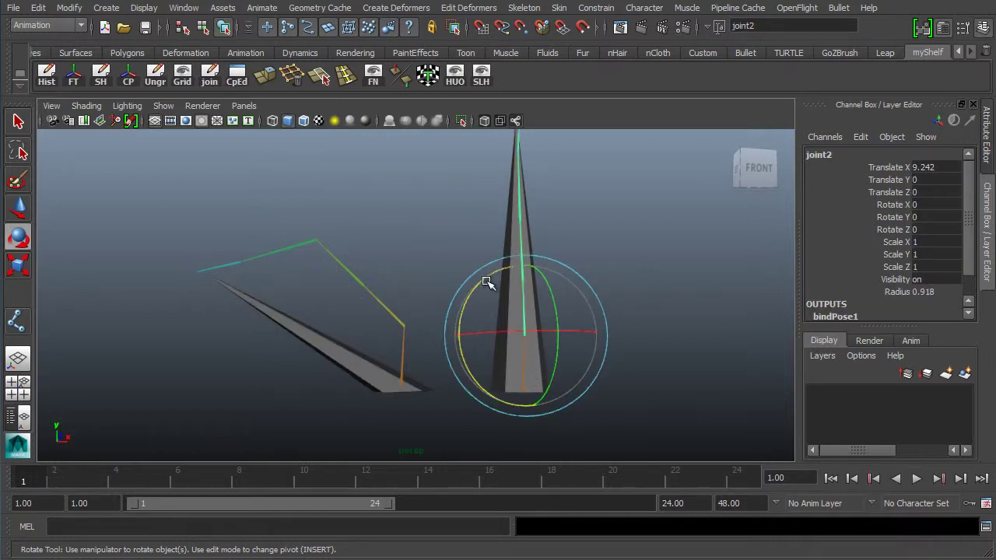
pyautogui.moveTo(487, 282)
pyautogui.mouseDown()
pyautogui.moveTo(447, 309)
pyautogui.moveTo(481, 266)
pyautogui.mouseUp()
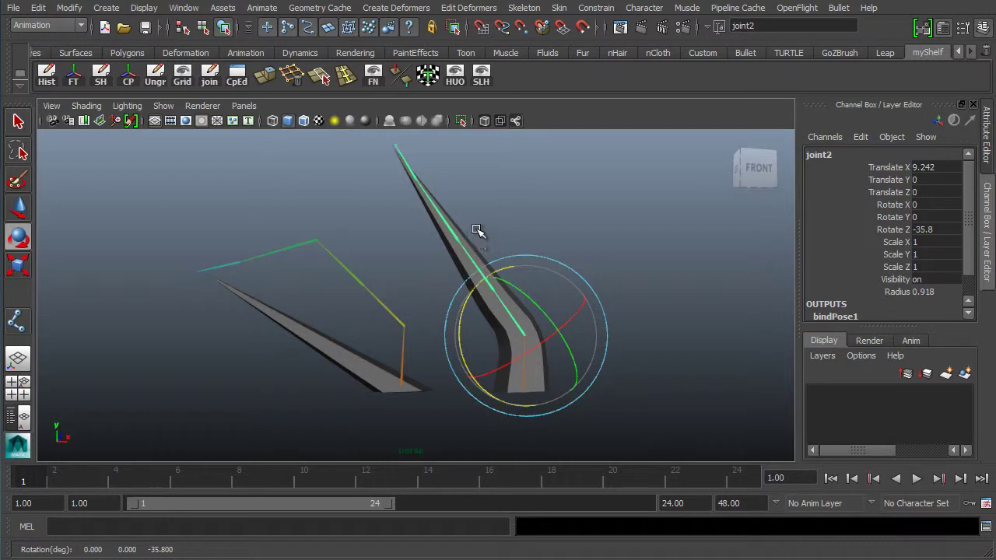
pyautogui.press('Down')
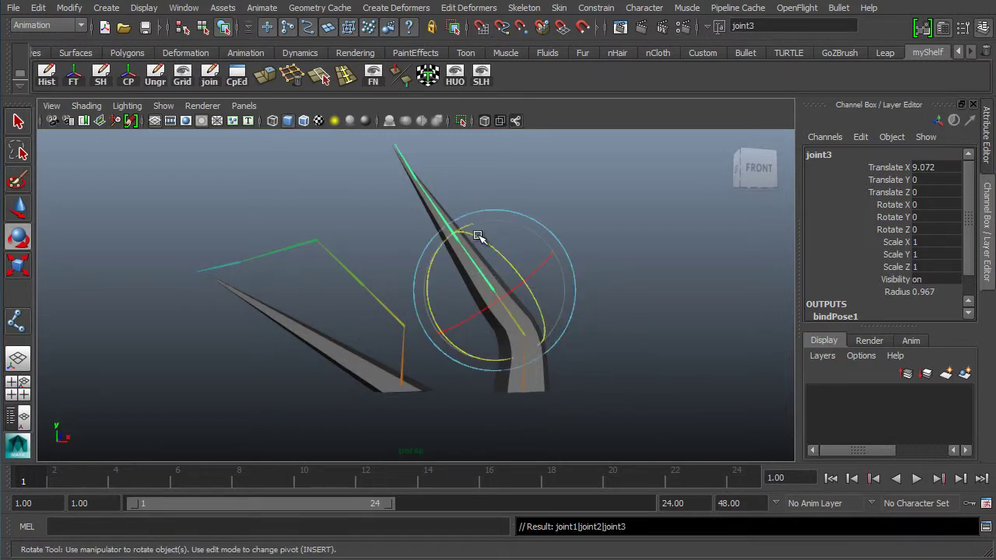
pyautogui.moveTo(435, 259); pyautogui.dragTo(407, 231)
pyautogui.press('Down')
pyautogui.press('Down')
pyautogui.moveTo(330, 201); pyautogui.dragTo(382, 167)
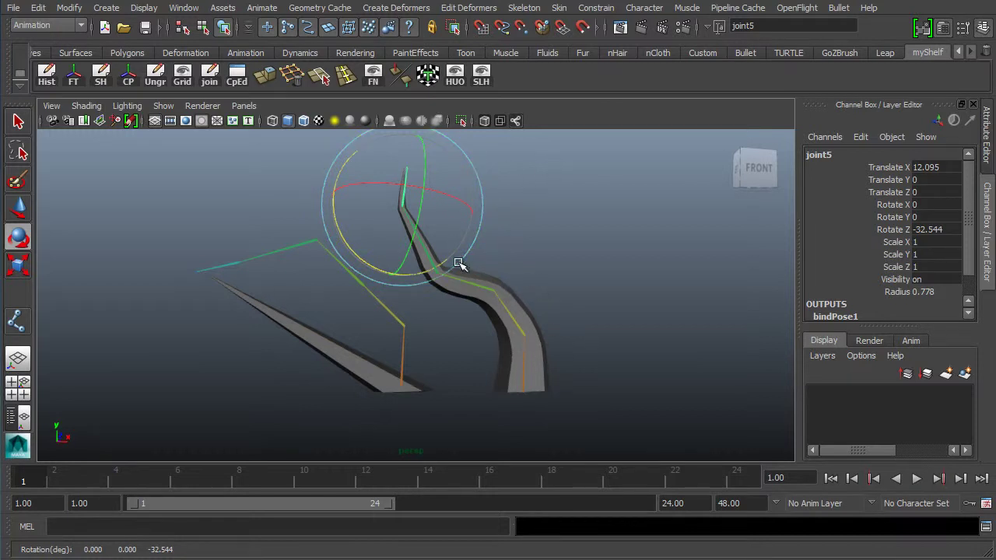
# Select the subdivided spike's joints from joint2 up to the tip and key their rotation at frame 1.
pyautogui.press('Up')
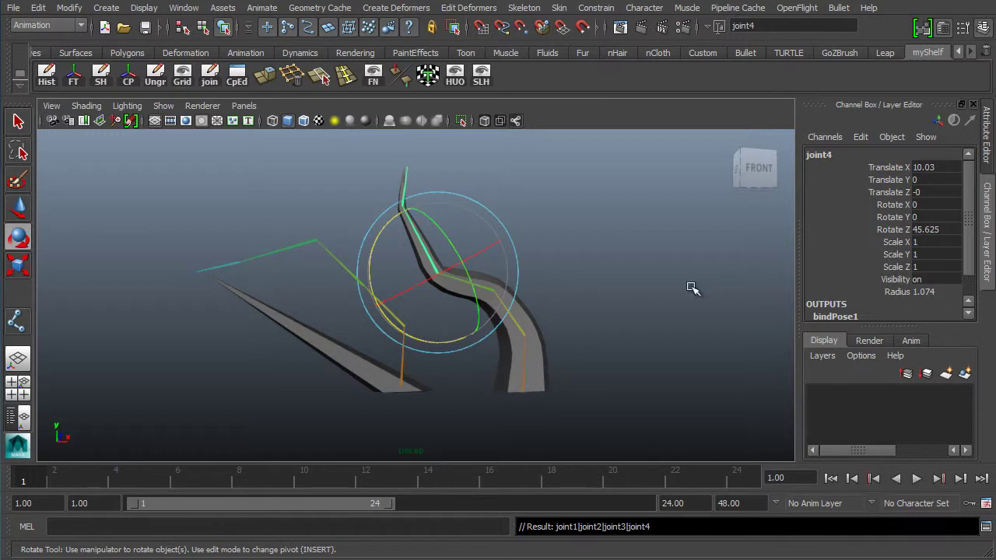
pyautogui.moveTo(877, 168); pyautogui.dragTo(888, 267)
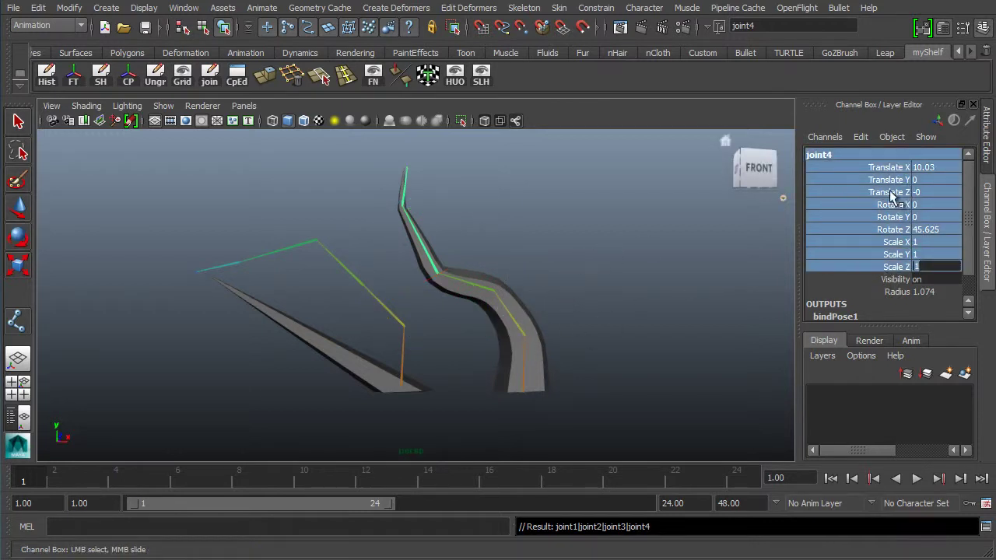
pyautogui.moveTo(891, 204); pyautogui.dragTo(892, 230)
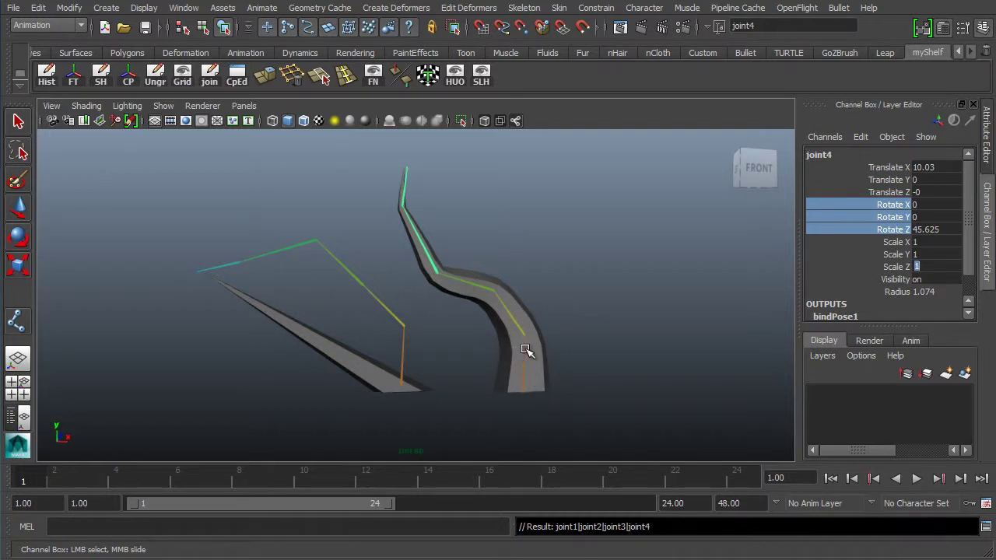
pyautogui.click(401, 182)
pyautogui.keyDown('shift'); pyautogui.click(453, 296); pyautogui.keyUp('shift')
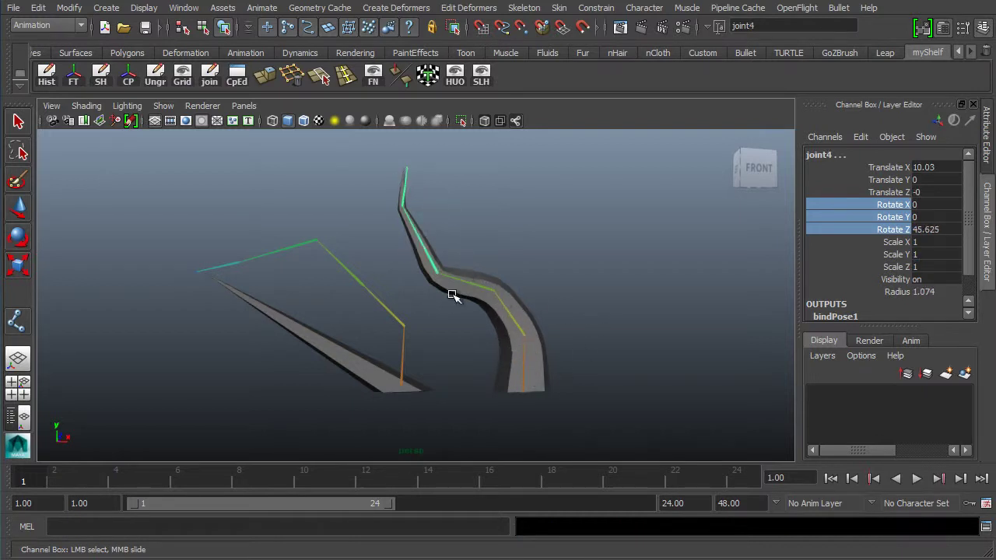
pyautogui.click(453, 296)
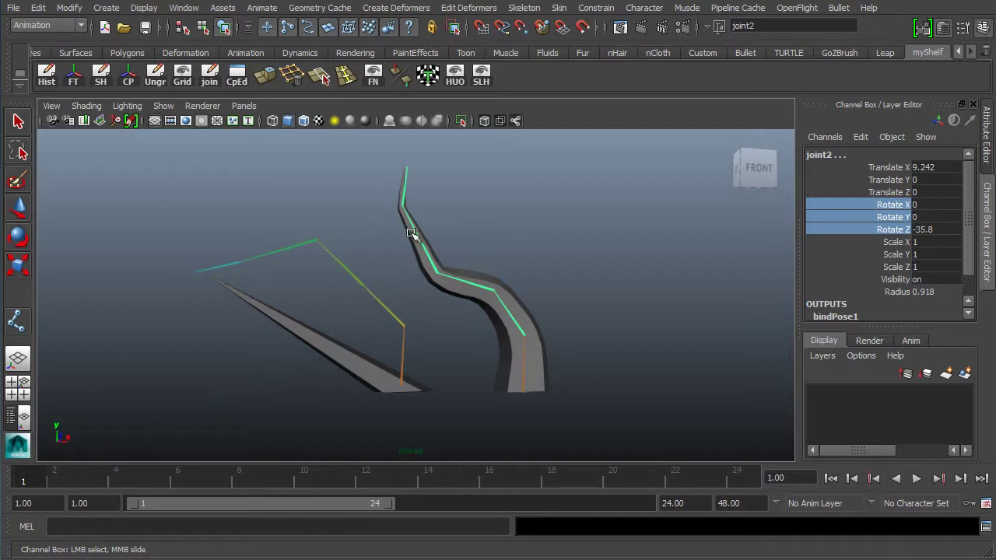
pyautogui.hotkey('shift', 'e')
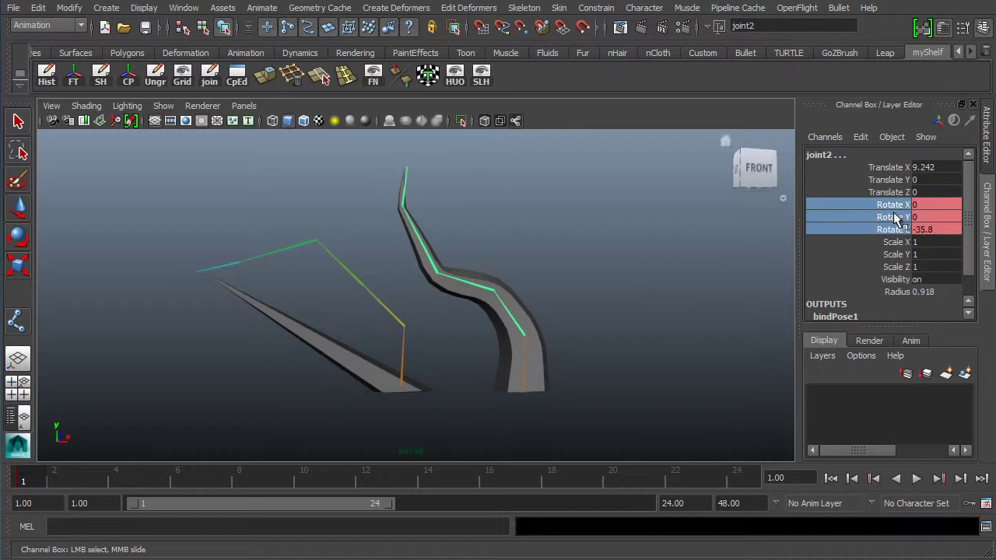
# At frame 12, rotate and key the selected joints to curl the subdivided spike over, with joint2 about 40.5° in Y and -50.2° in Z.
pyautogui.hotkey('alt', 'v')
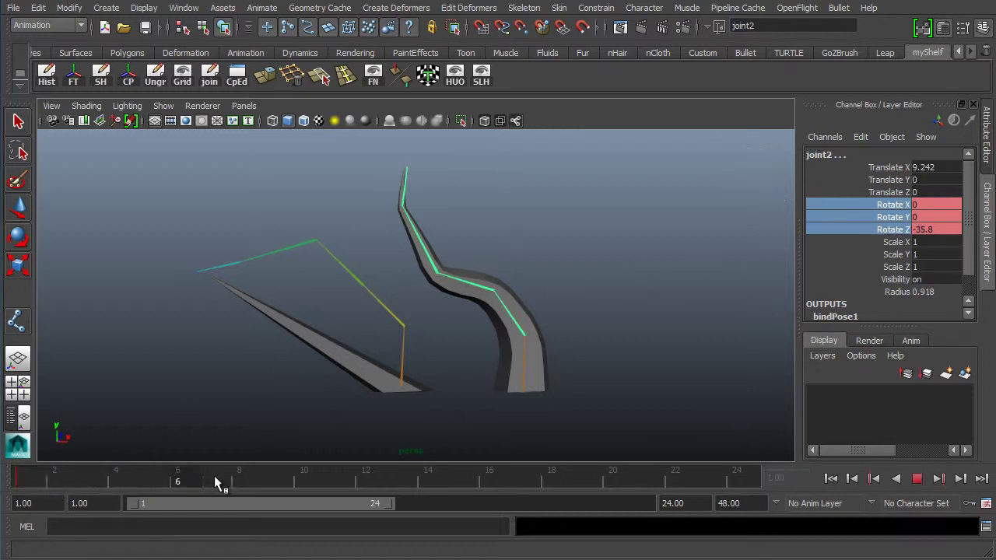
pyautogui.hotkey('alt', 'v')
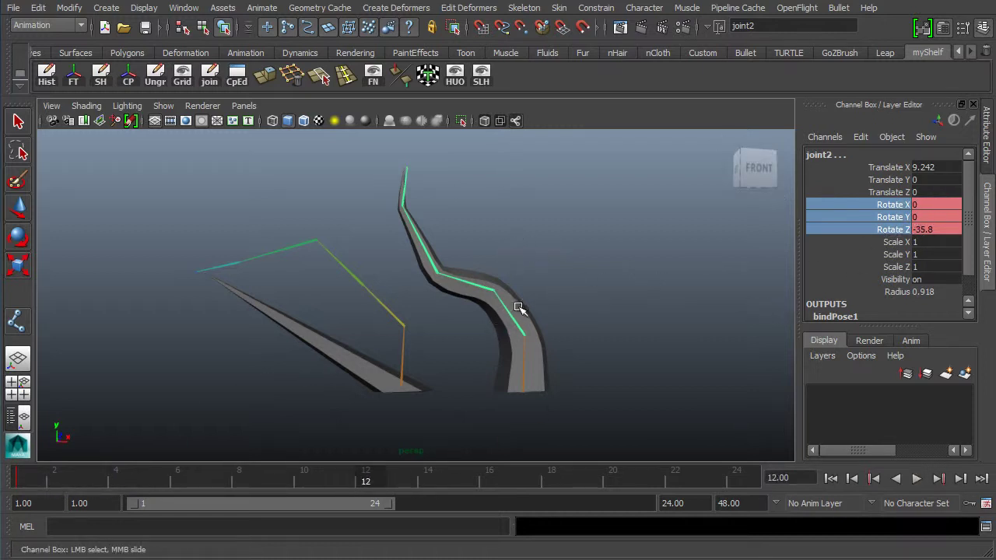
pyautogui.press('e')
pyautogui.moveTo(462, 324); pyautogui.dragTo(428, 347)
pyautogui.moveTo(529, 309); pyautogui.dragTo(443, 349)
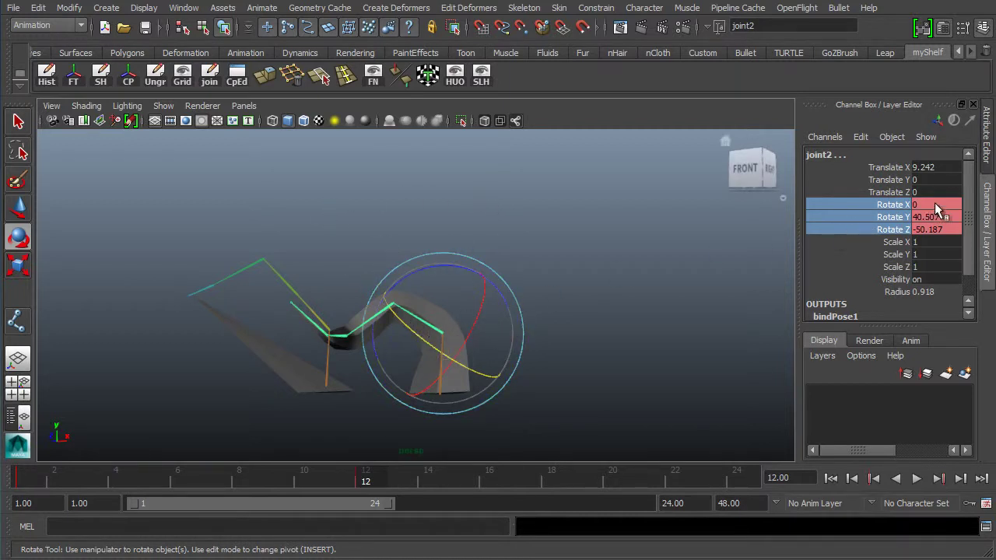
# At frame 12, reset the selected joints' rotations to 0 and bend them the opposite way, with joint2 about -37.2° in Y and 33.7° in Z.
pyautogui.moveTo(937, 205); pyautogui.dragTo(937, 226)
pyautogui.write('0')
pyautogui.press('Return')
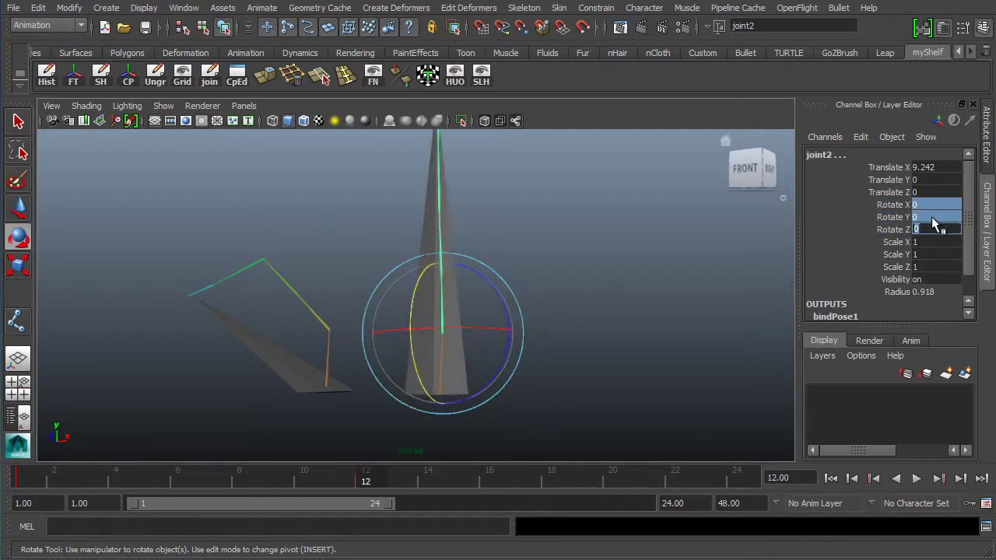
pyautogui.keyDown('alt'); pyautogui.moveTo(550, 293); pyautogui.dragTo(475, 342); pyautogui.keyUp('alt')
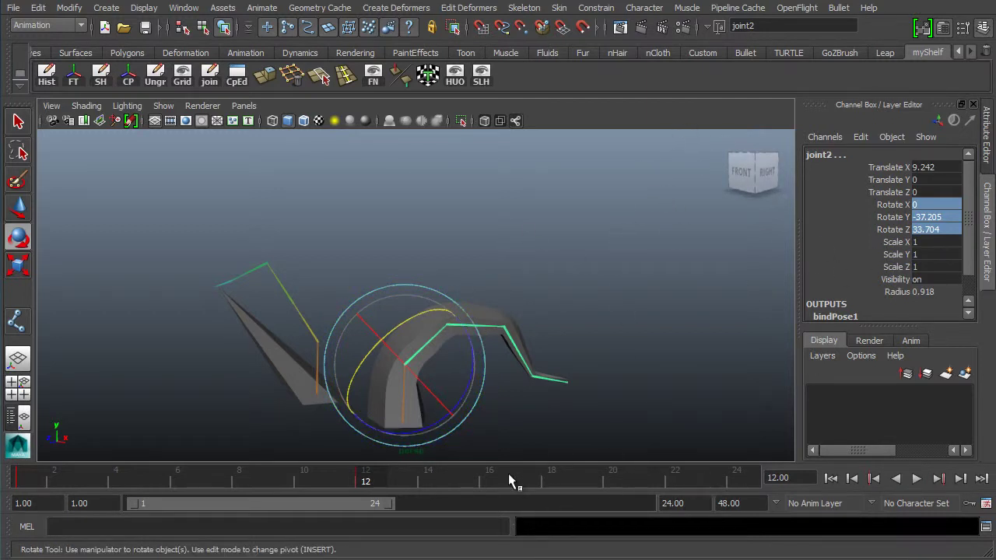
pyautogui.moveTo(376, 479)
pyautogui.mouseDown()
pyautogui.moveTo(93, 477)
pyautogui.moveTo(376, 481)
pyautogui.mouseUp()
# At frame 24, rotate and key the selected joints into a twisted pose, with joint2 about 58.2° in X, 2.6° in Y and -37.5° in Z.
pyautogui.moveTo(417, 479); pyautogui.dragTo(736, 484)
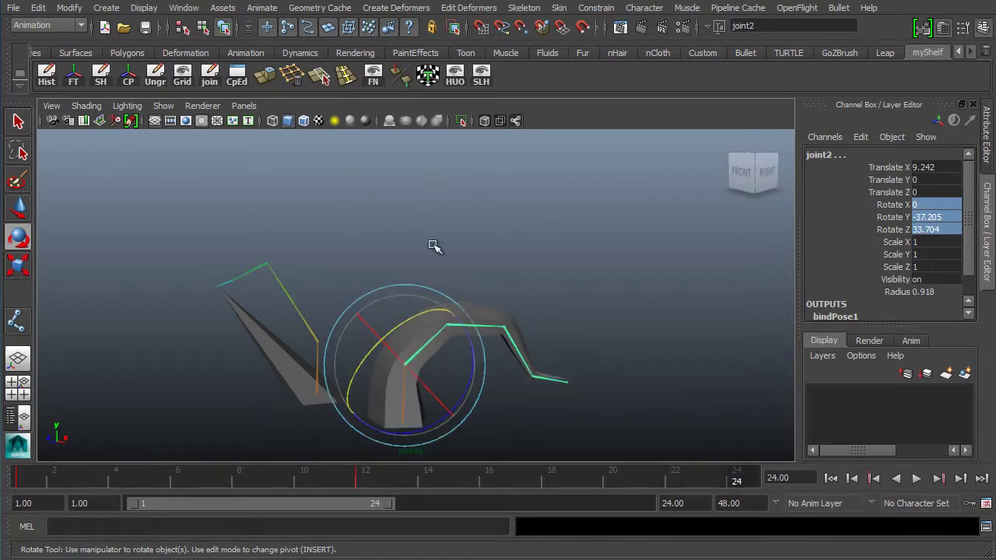
pyautogui.moveTo(415, 316)
pyautogui.mouseDown()
pyautogui.moveTo(342, 339)
pyautogui.moveTo(413, 356)
pyautogui.moveTo(445, 340)
pyautogui.moveTo(379, 297)
pyautogui.moveTo(415, 318)
pyautogui.mouseUp()
pyautogui.keyDown('alt'); pyautogui.moveTo(335, 355); pyautogui.dragTo(402, 357); pyautogui.keyUp('alt')
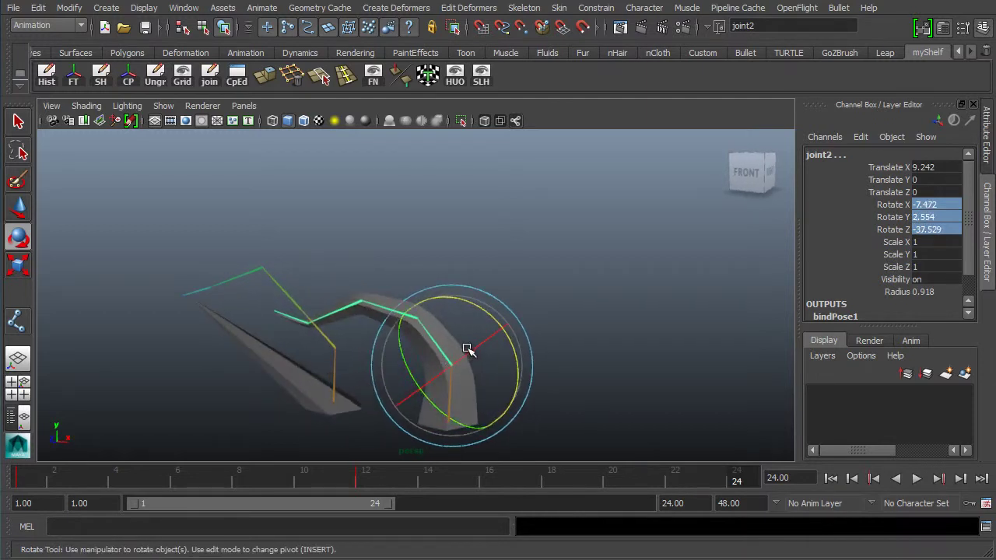
pyautogui.moveTo(467, 349); pyautogui.dragTo(511, 343)
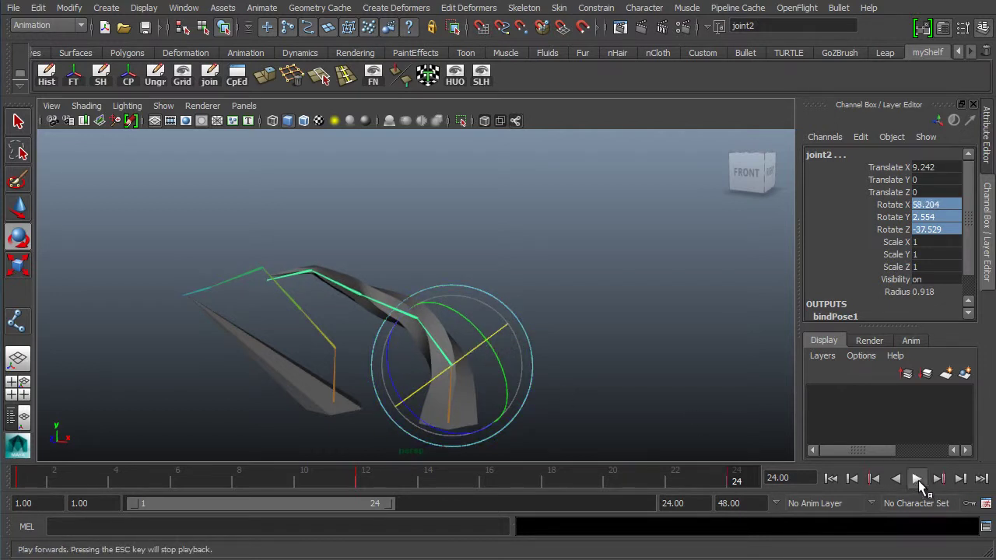
# Play back the subdivided spike's bending animation, stop it and return to frame 1.
pyautogui.click(917, 479)
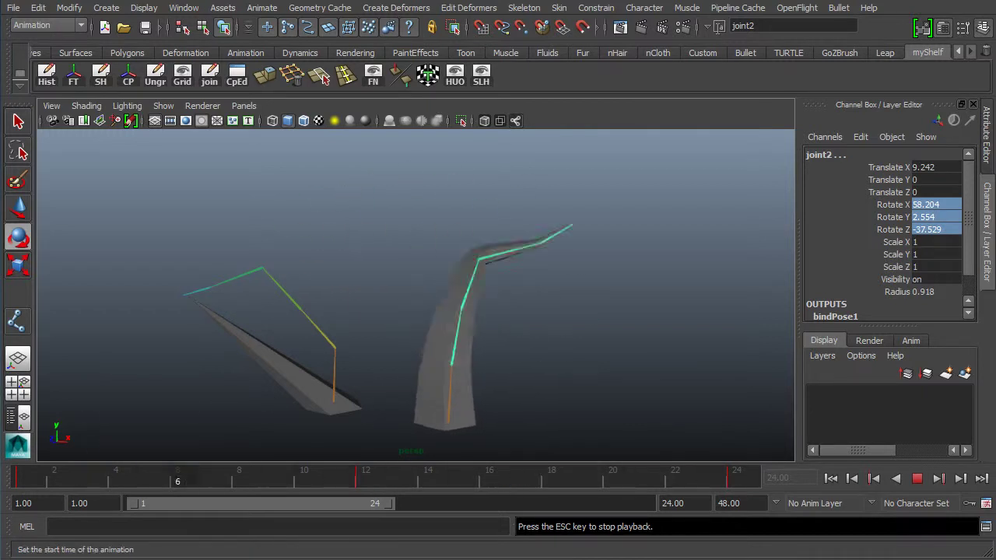
pyautogui.click(914, 481)
pyautogui.click(831, 480)
# Select joint1 at the base of the subdivided spike and key its translation at frame 1.
pyautogui.click(505, 415)
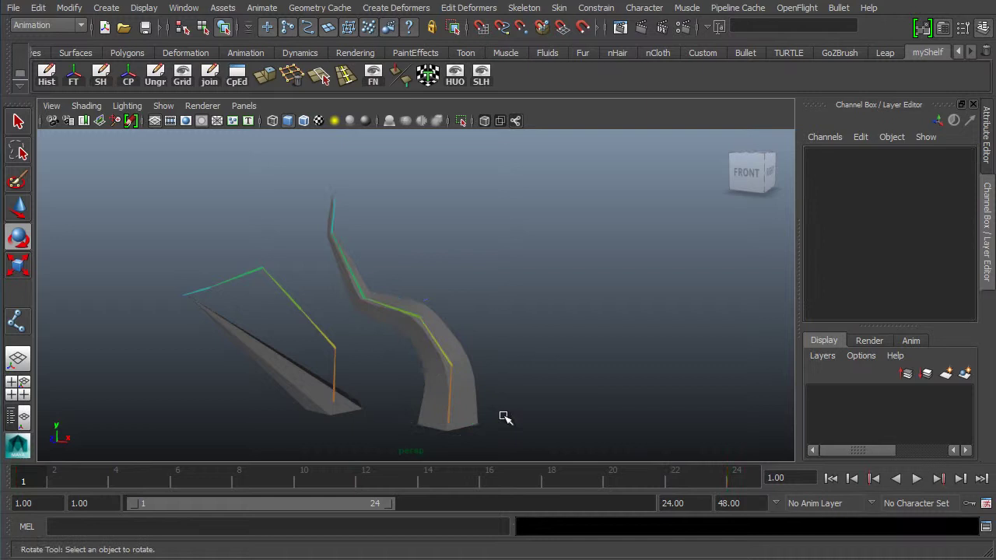
pyautogui.moveTo(478, 418); pyautogui.dragTo(388, 455)
pyautogui.keyDown('alt'); pyautogui.moveTo(512, 340); pyautogui.dragTo(507, 319, button='middle'); pyautogui.keyUp('alt')
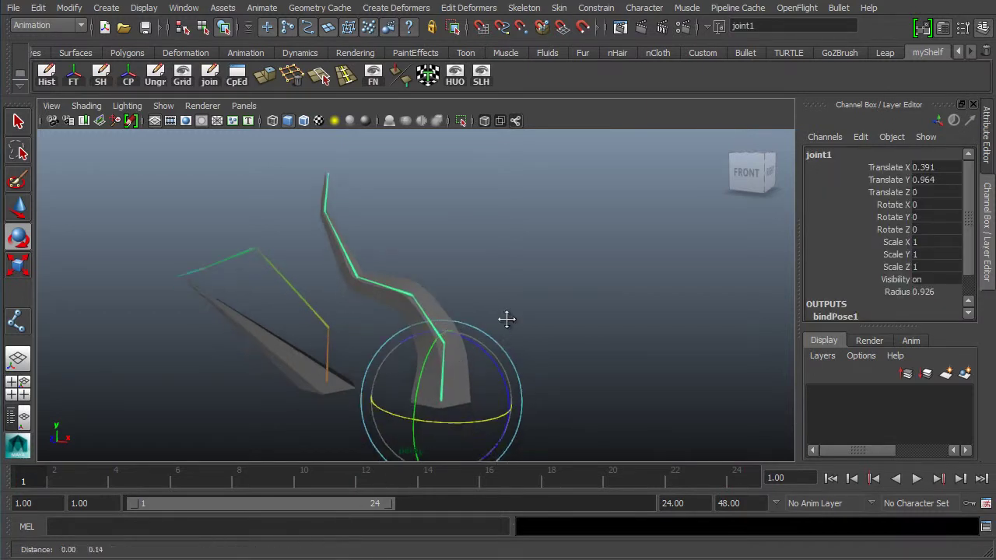
pyautogui.keyDown('alt'); pyautogui.moveTo(506, 319); pyautogui.dragTo(376, 379); pyautogui.keyUp('alt')
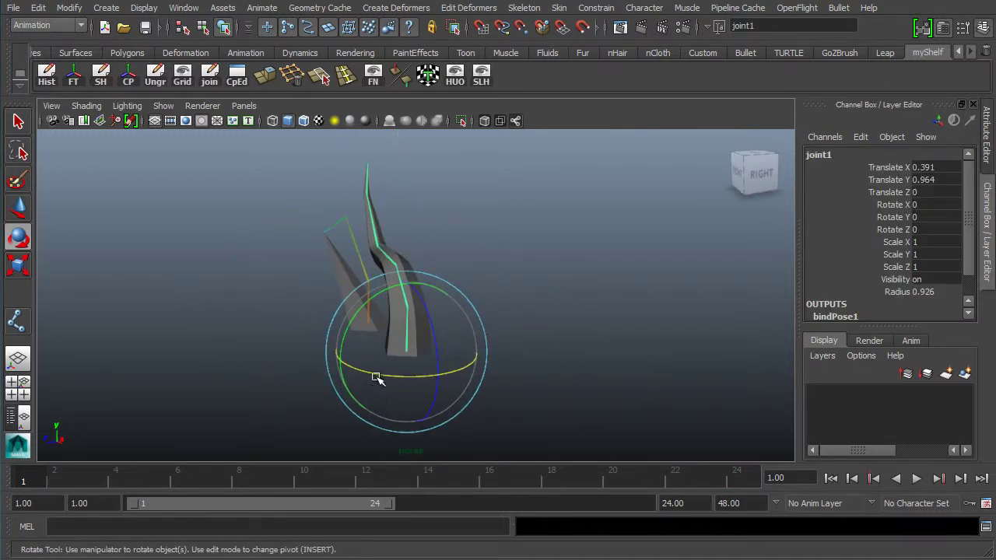
pyautogui.keyDown('alt'); pyautogui.moveTo(302, 330); pyautogui.dragTo(637, 363); pyautogui.keyUp('alt')
pyautogui.keyDown('alt'); pyautogui.moveTo(576, 255); pyautogui.dragTo(566, 329, button='middle'); pyautogui.keyUp('alt')
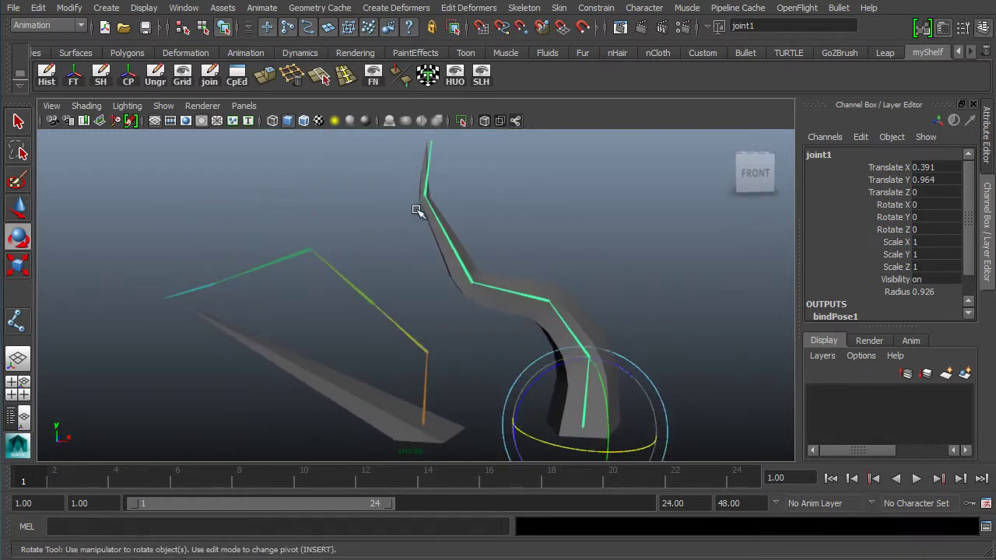
pyautogui.keyDown('alt'); pyautogui.moveTo(578, 395); pyautogui.dragTo(530, 338, button='middle'); pyautogui.keyUp('alt')
pyautogui.keyDown('alt'); pyautogui.moveTo(550, 364); pyautogui.dragTo(503, 311); pyautogui.keyUp('alt')
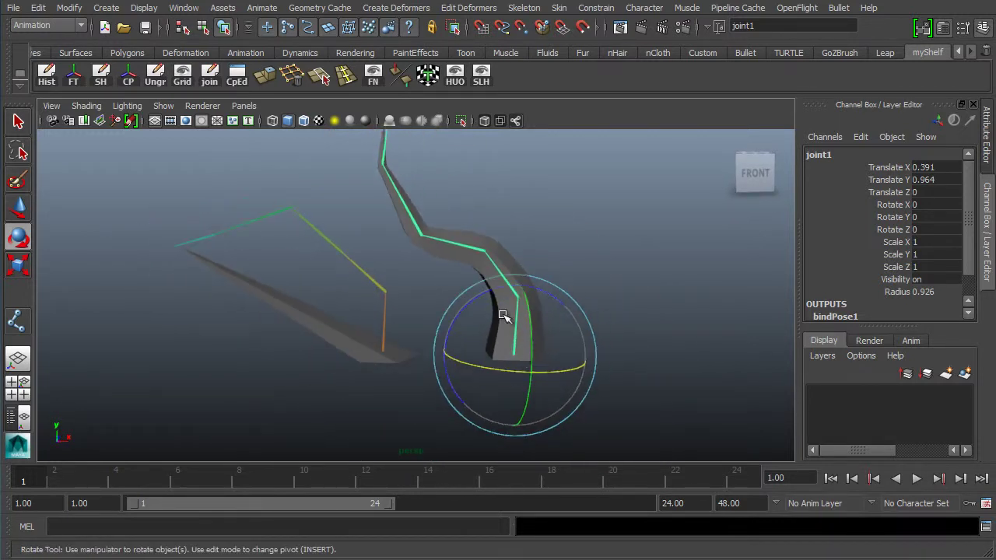
pyautogui.press('q')
pyautogui.keyDown('alt'); pyautogui.moveTo(380, 234); pyautogui.dragTo(456, 368, button='middle'); pyautogui.keyUp('alt')
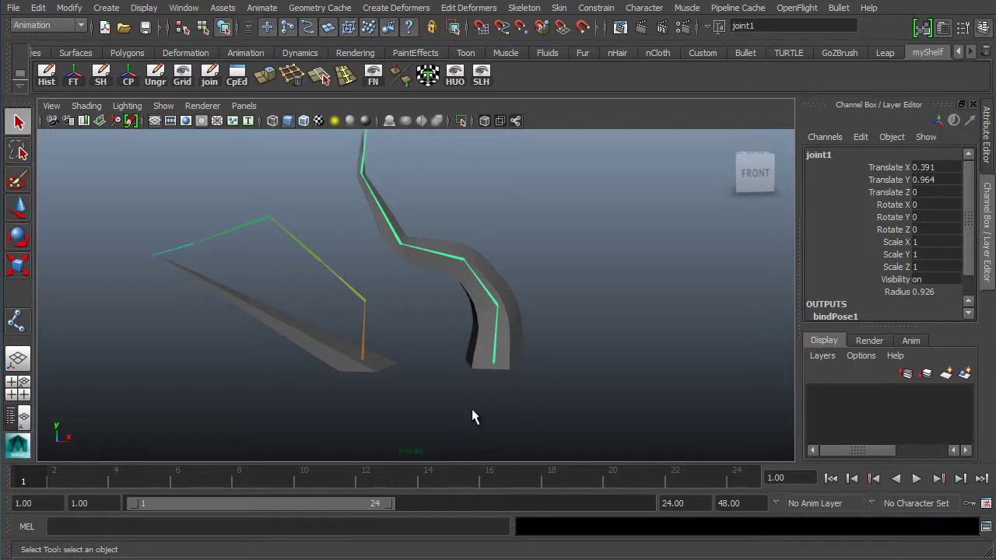
pyautogui.keyDown('alt'); pyautogui.moveTo(463, 331); pyautogui.dragTo(460, 391, button='middle'); pyautogui.keyUp('alt')
pyautogui.press('w')
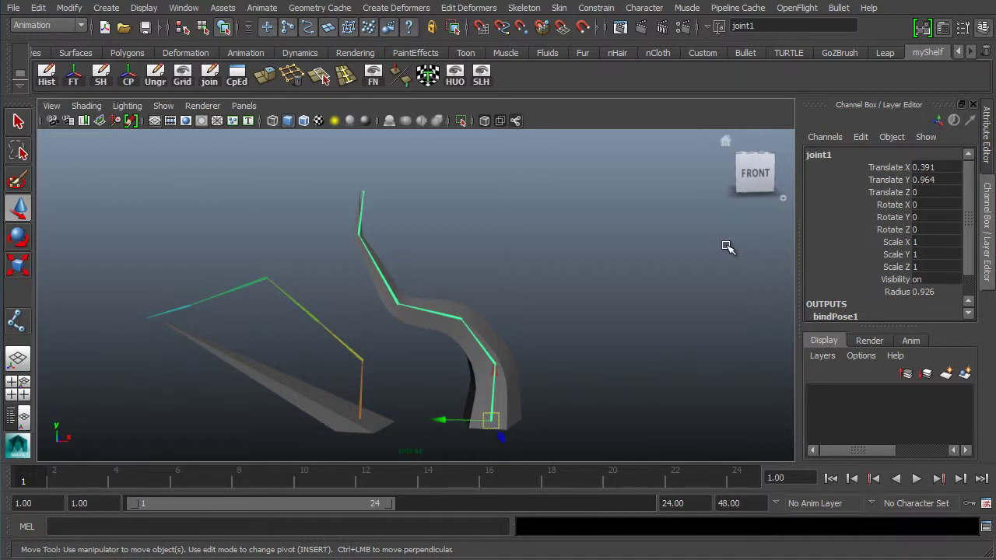
pyautogui.hotkey('shift', 'w')
# Move and key joint1 to about (15.3, 0.2, -33.6) at frame 12 and (-9.5, 1.5, 14.6) at frame 24, and play the animation.
pyautogui.scroll(-2, 537, 280)
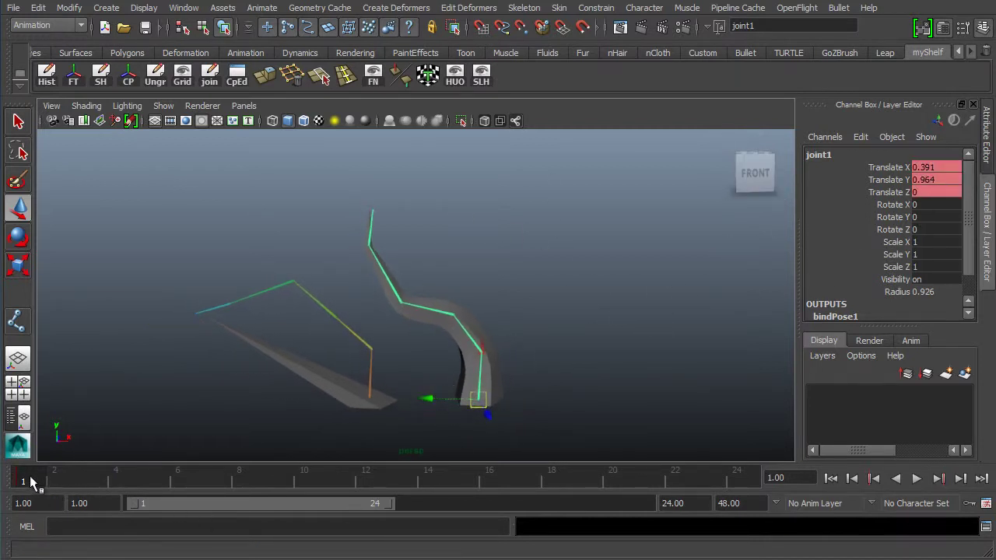
pyautogui.moveTo(31, 481); pyautogui.dragTo(381, 310)
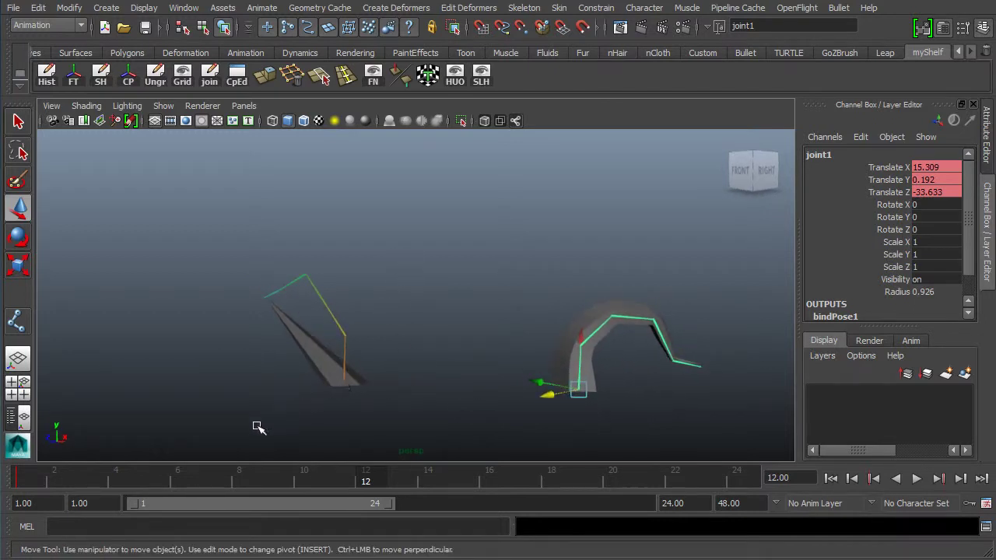
pyautogui.hotkey('alt', 'v')
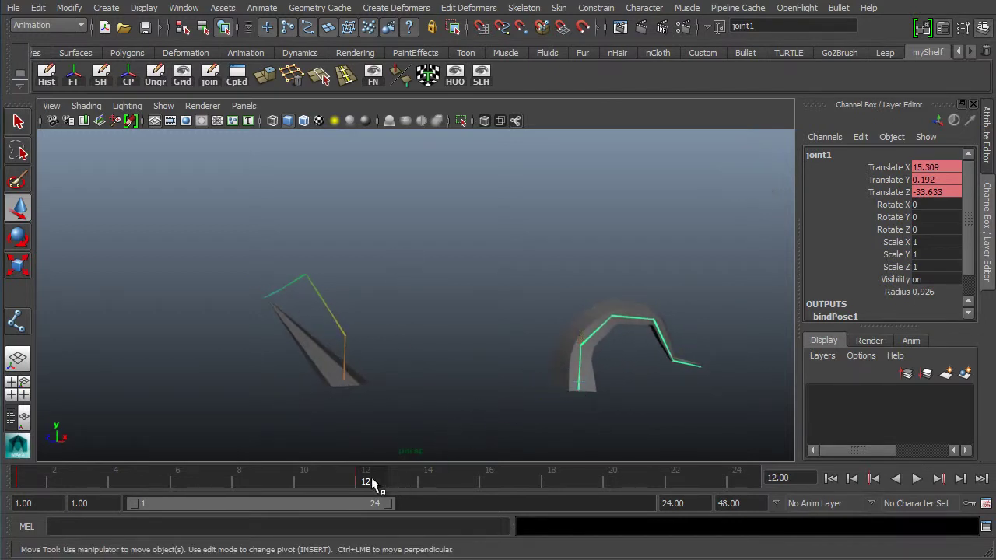
pyautogui.hotkey('alt', 'v')
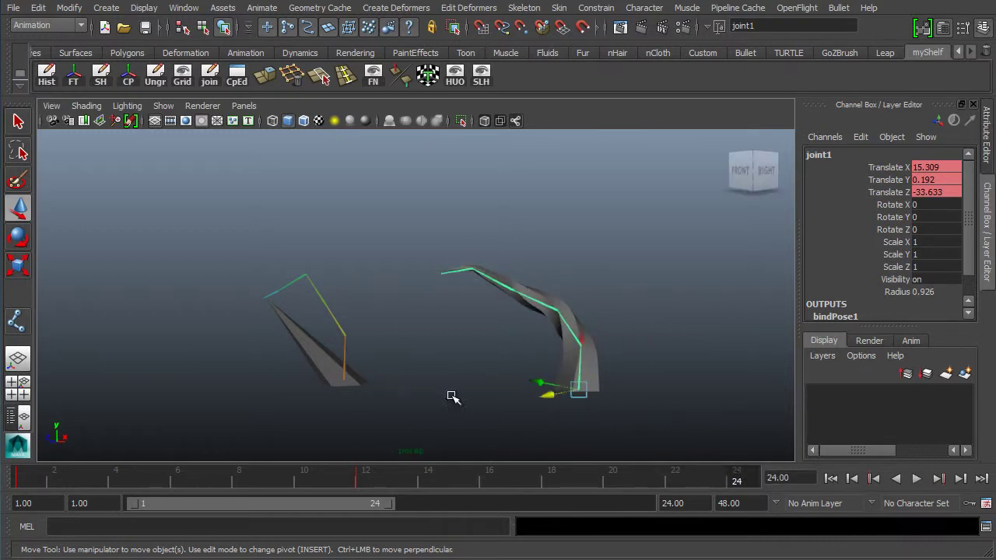
pyautogui.keyDown('alt'); pyautogui.moveTo(452, 400); pyautogui.dragTo(430, 392); pyautogui.keyUp('alt')
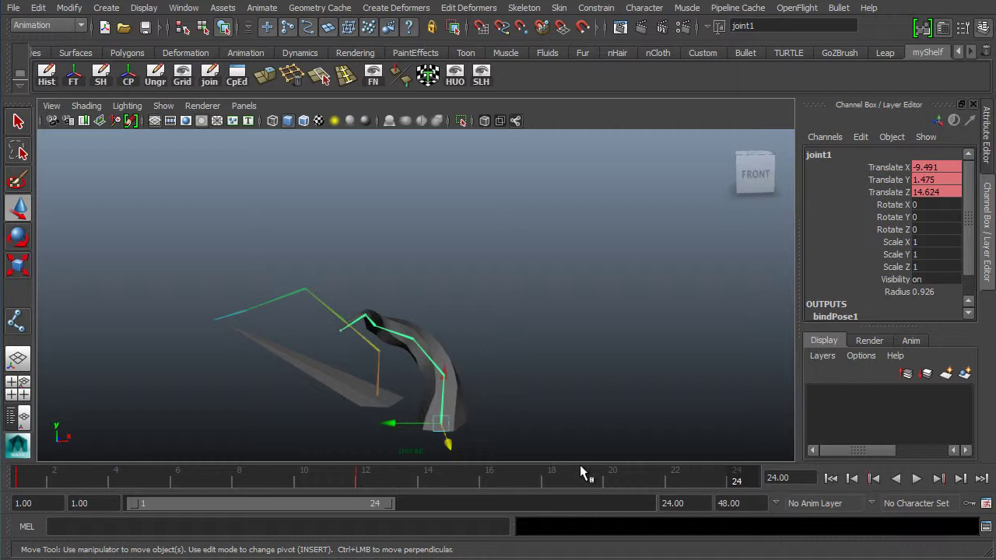
pyautogui.click(917, 479)
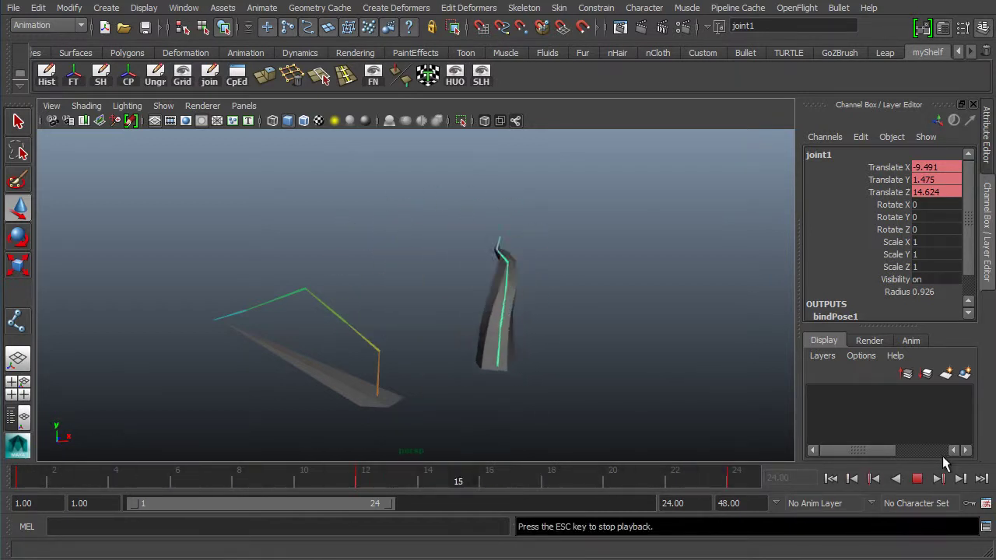
pyautogui.press('Escape')
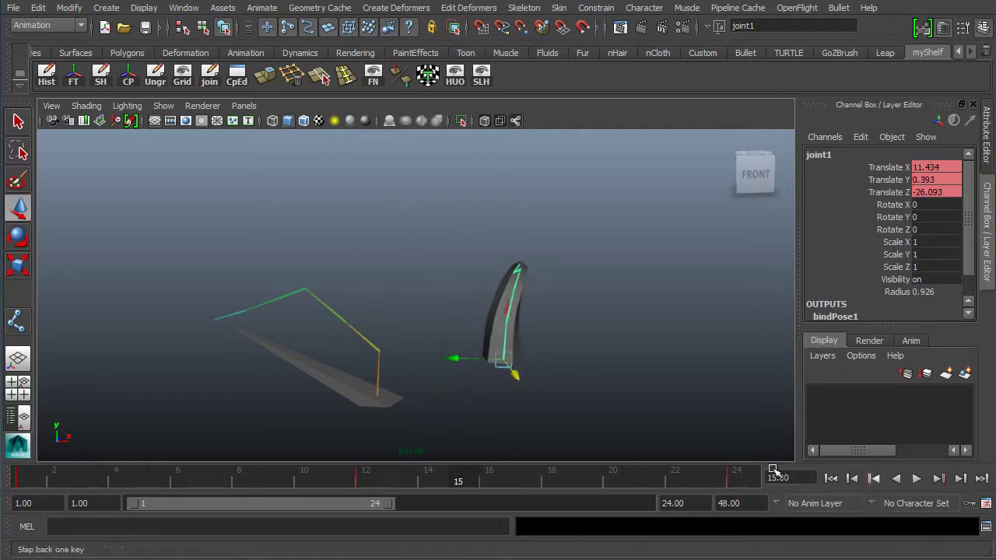
# At frame 12, move joint1 farther from the other spike, to about (46.1, -1.4, -33.6), and play back the result.
pyautogui.click(366, 476)
pyautogui.moveTo(466, 351); pyautogui.dragTo(586, 352)
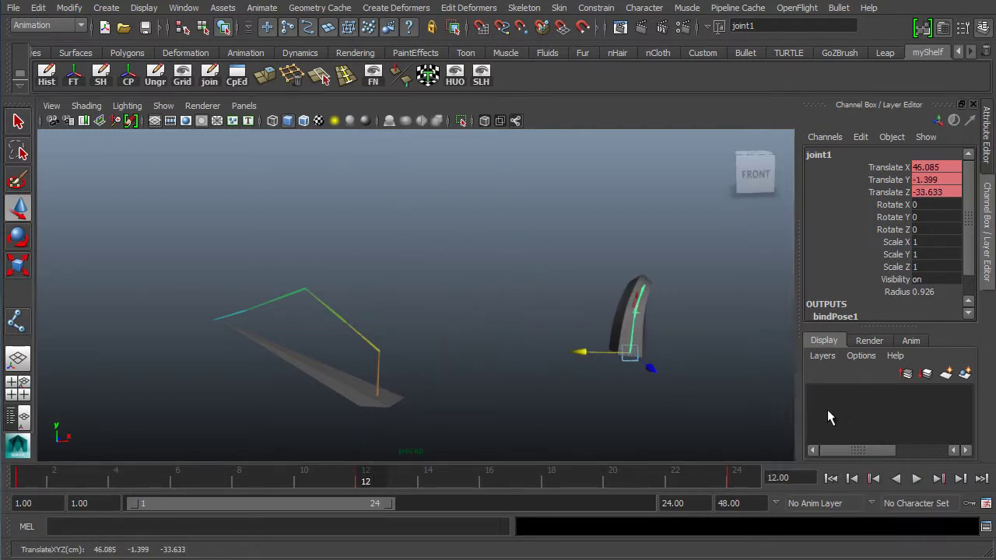
pyautogui.click(916, 480)
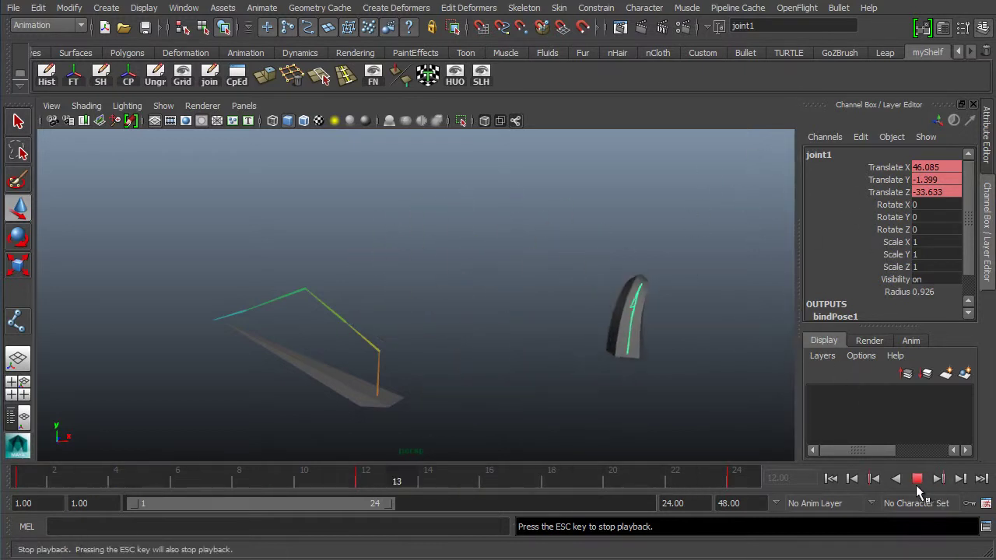
pyautogui.click(363, 480)
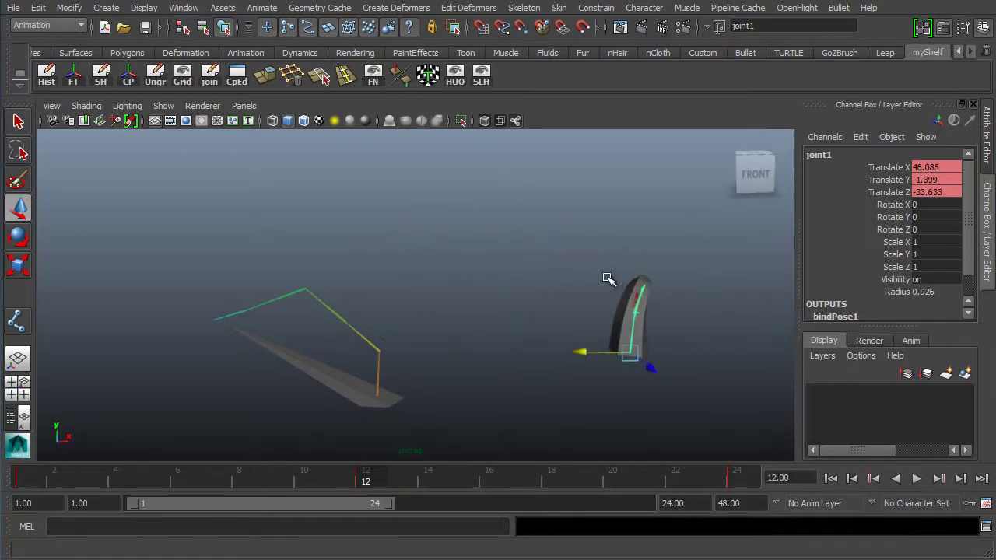
# At frame 24, move joint1 to about (-17.5, 1.9, -20.6) and play back the result.
pyautogui.moveTo(464, 478); pyautogui.dragTo(752, 473)
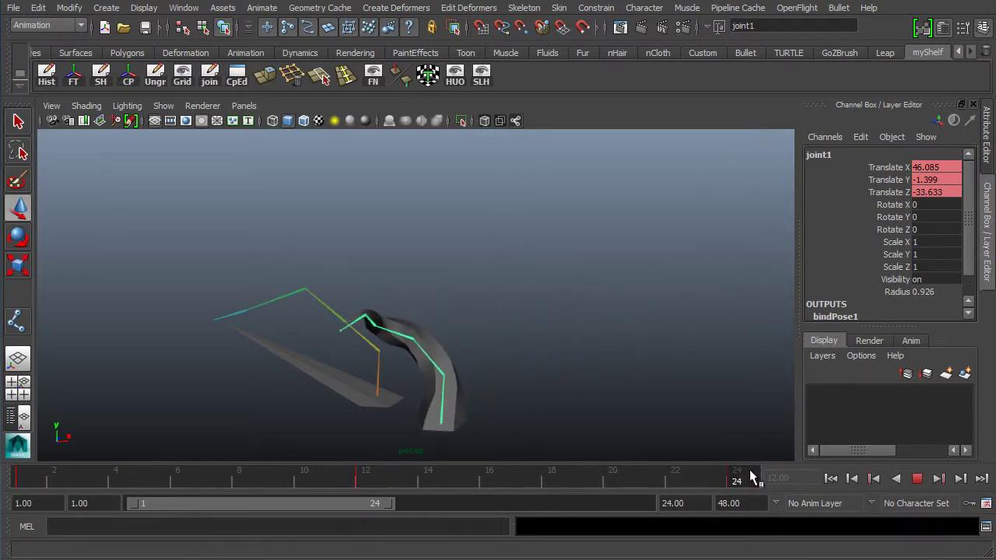
pyautogui.moveTo(351, 420); pyautogui.dragTo(413, 378)
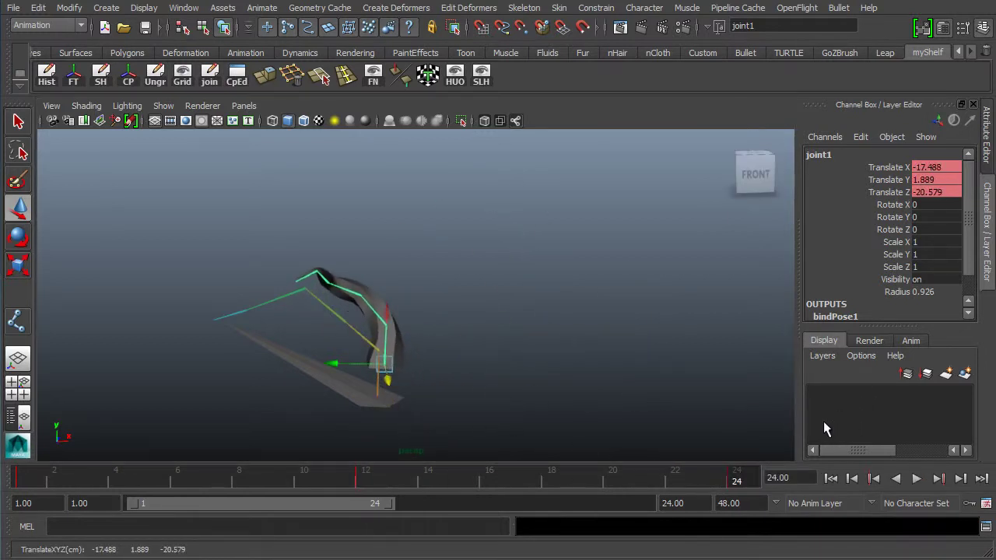
pyautogui.click(918, 480)
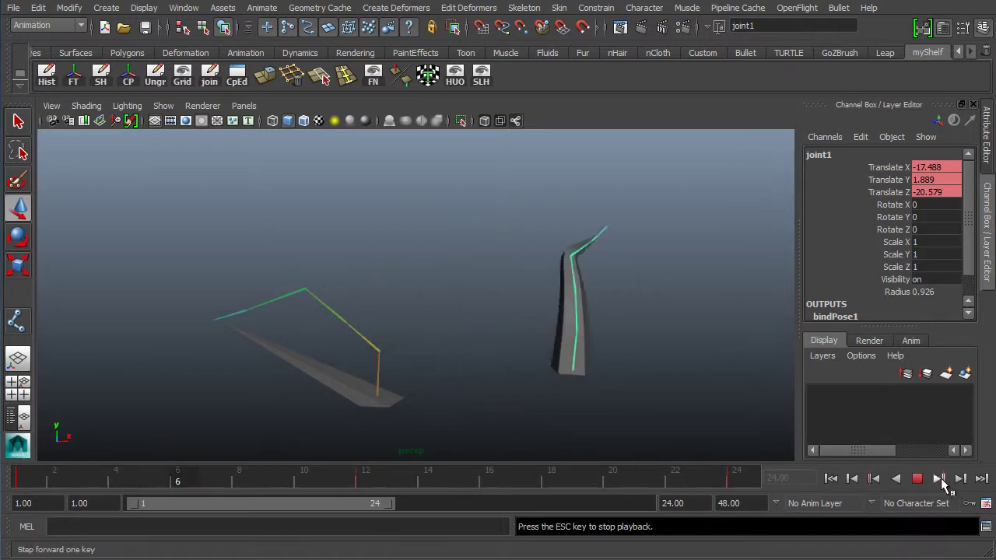
pyautogui.click(917, 479)
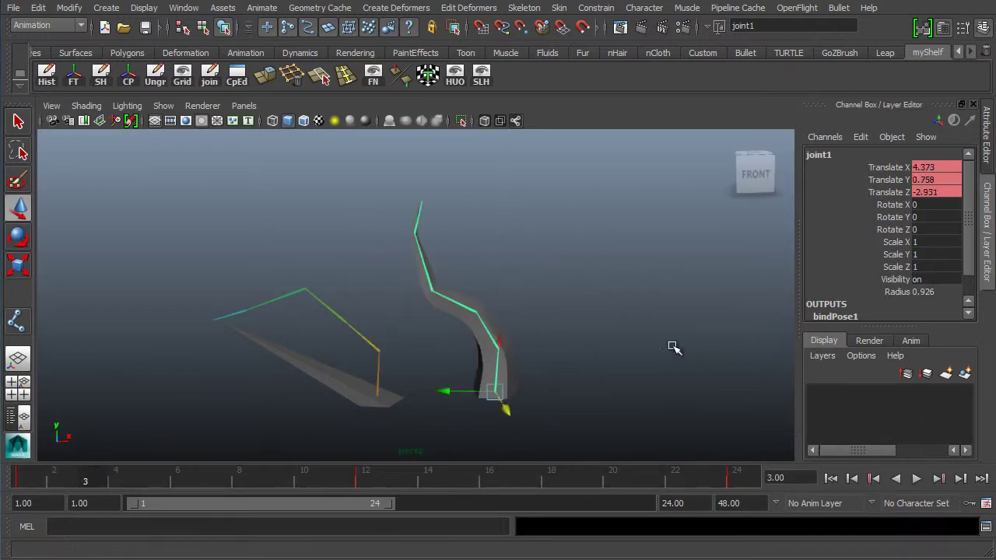
# Key joint1's rotation at frames 1 and 24.
pyautogui.click(384, 478)
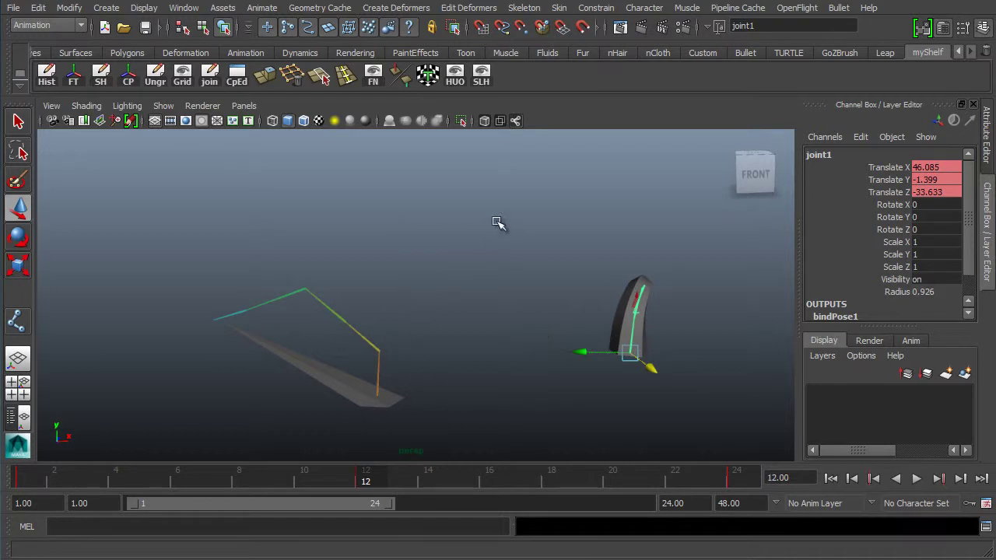
pyautogui.moveTo(317, 476); pyautogui.dragTo(24, 480)
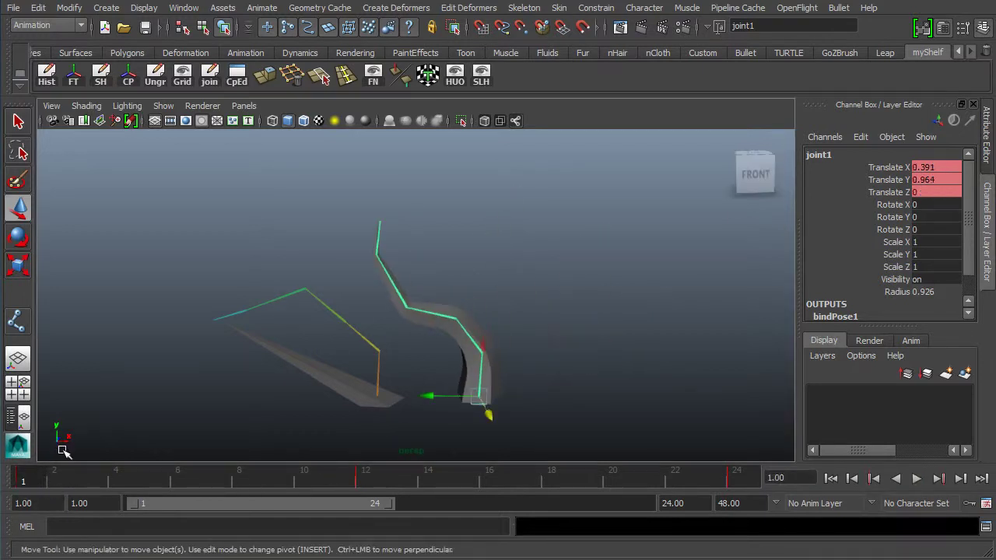
pyautogui.click(739, 480)
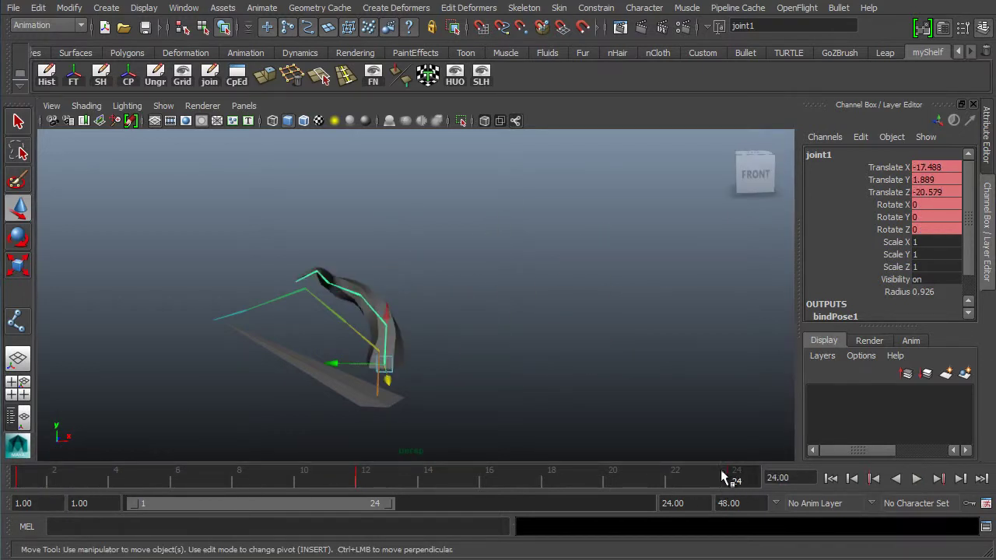
# At frame 12, set joint1's Rotate Y to 360.
pyautogui.click(373, 480)
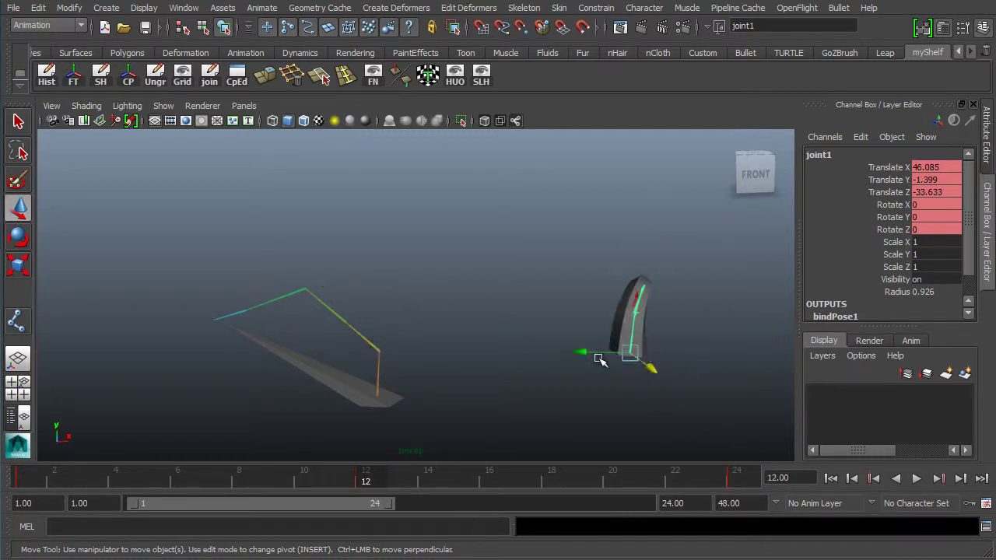
pyautogui.click(893, 219)
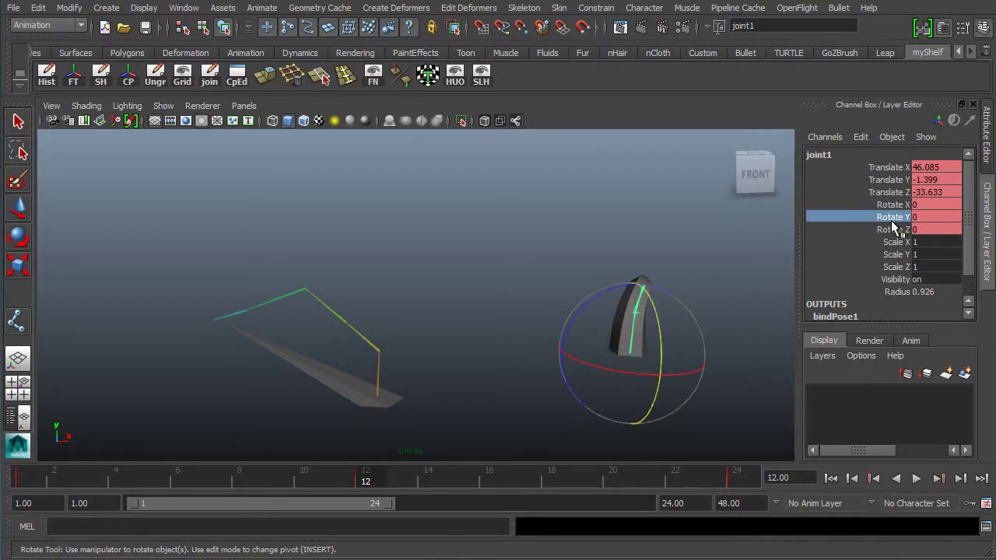
pyautogui.click(934, 218)
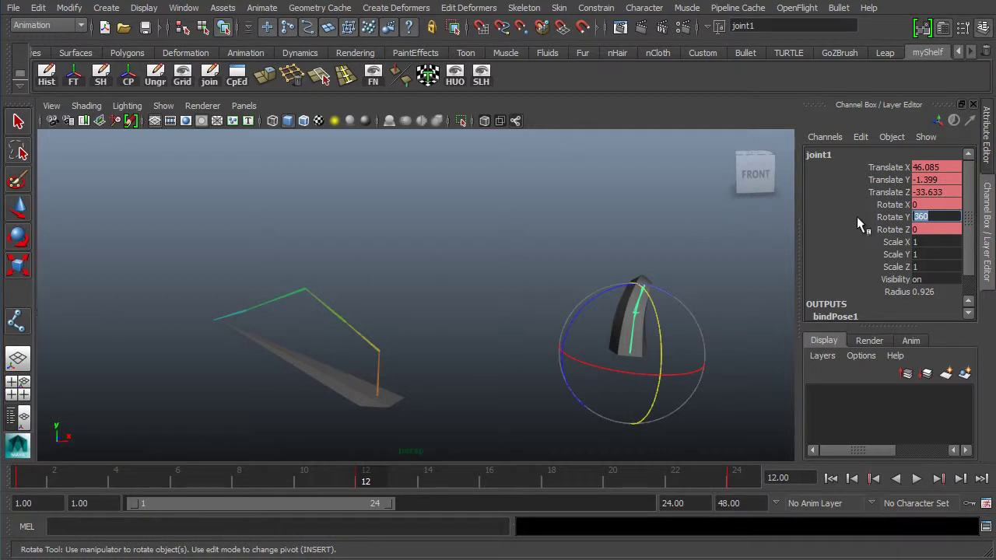
pyautogui.click(892, 218)
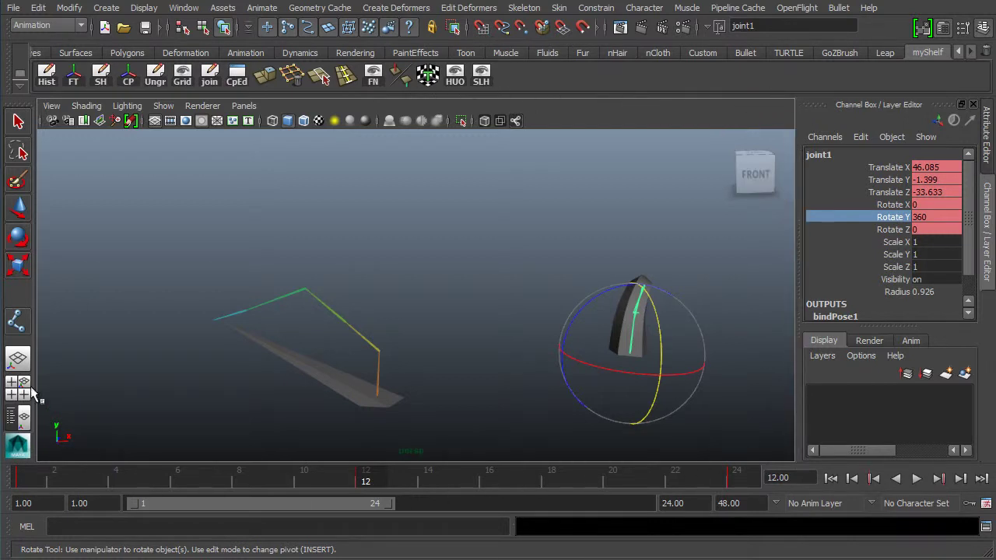
pyautogui.click(935, 217)
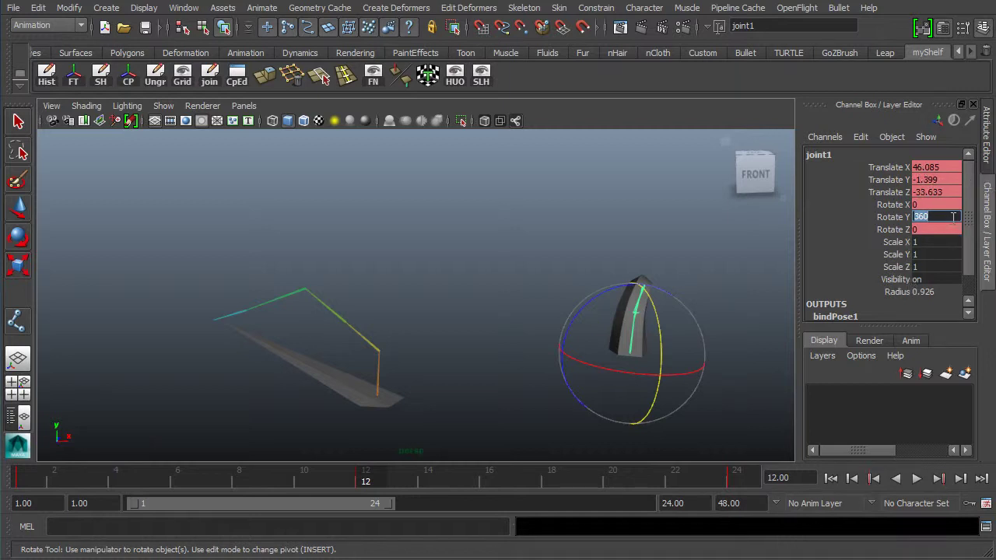
pyautogui.click(933, 230)
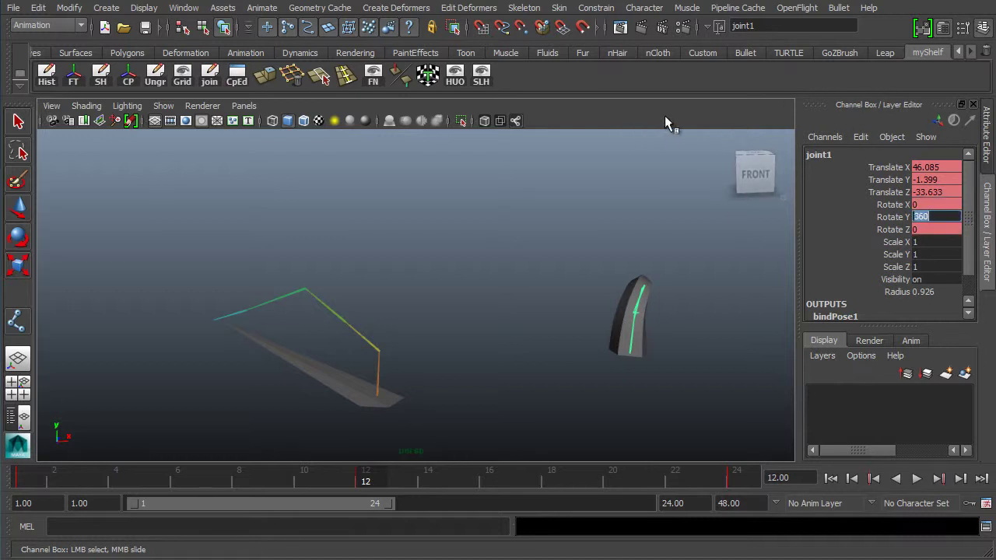
pyautogui.press('Return')
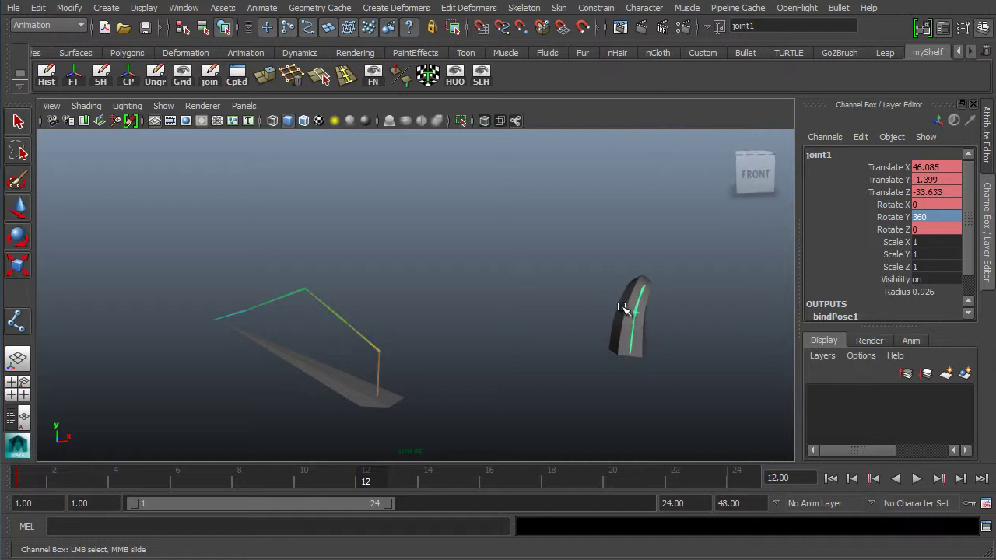
# Play back the spinning spike's animation, stop it and return to frame 12.
pyautogui.press('f')
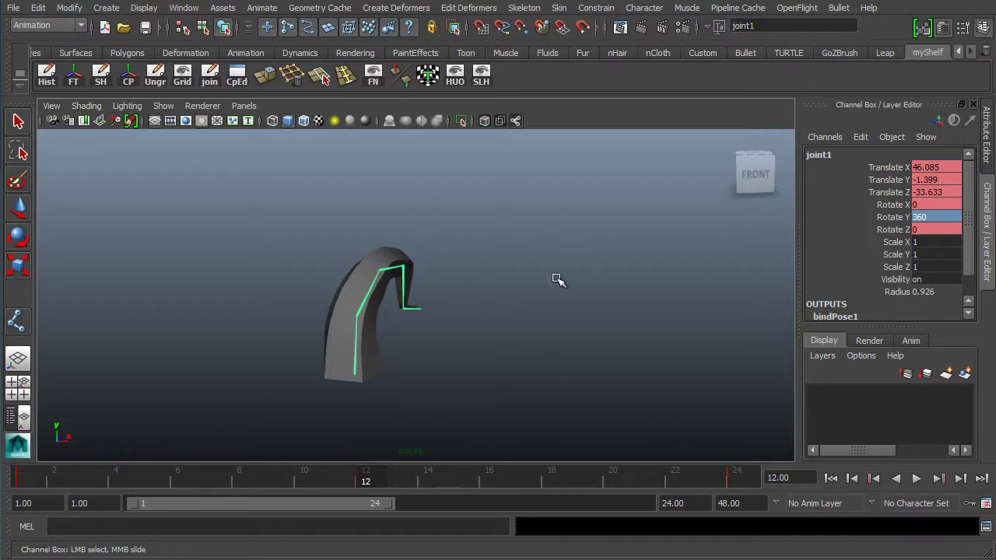
pyautogui.keyDown('alt'); pyautogui.moveTo(558, 278); pyautogui.dragTo(220, 335, button='right'); pyautogui.keyUp('alt')
pyautogui.keyDown('alt'); pyautogui.moveTo(220, 335); pyautogui.dragTo(333, 369, button='middle'); pyautogui.keyUp('alt')
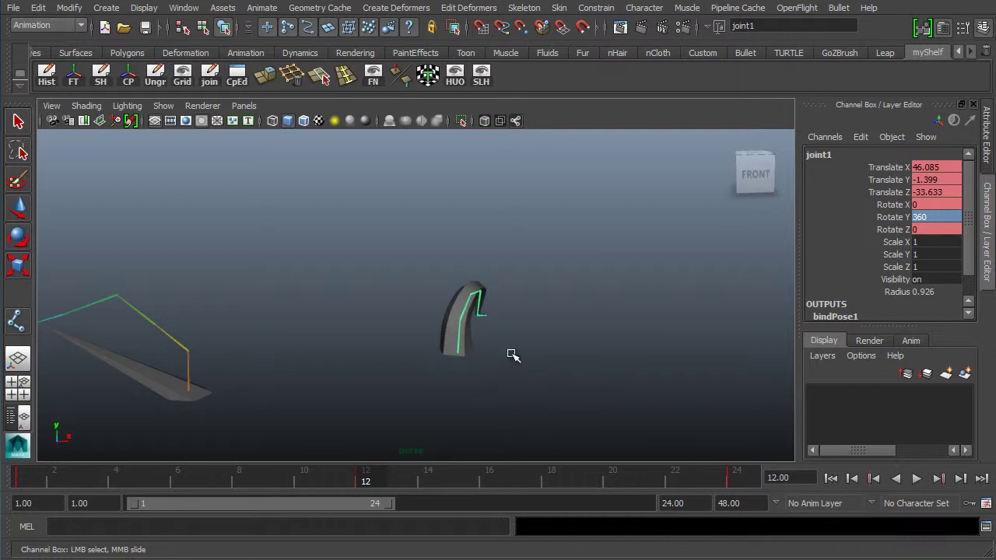
pyautogui.hotkey('alt', 'v')
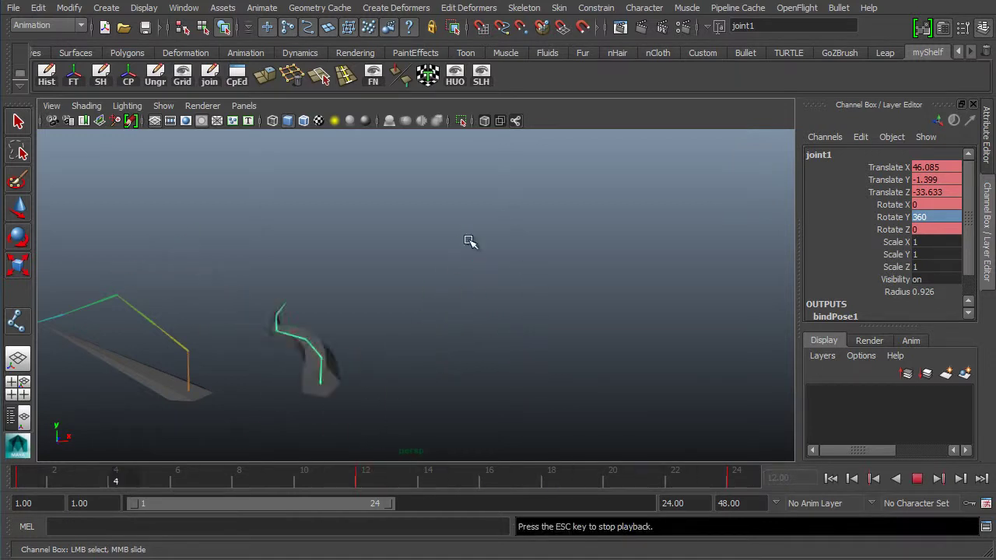
pyautogui.scroll(-3, 489, 333)
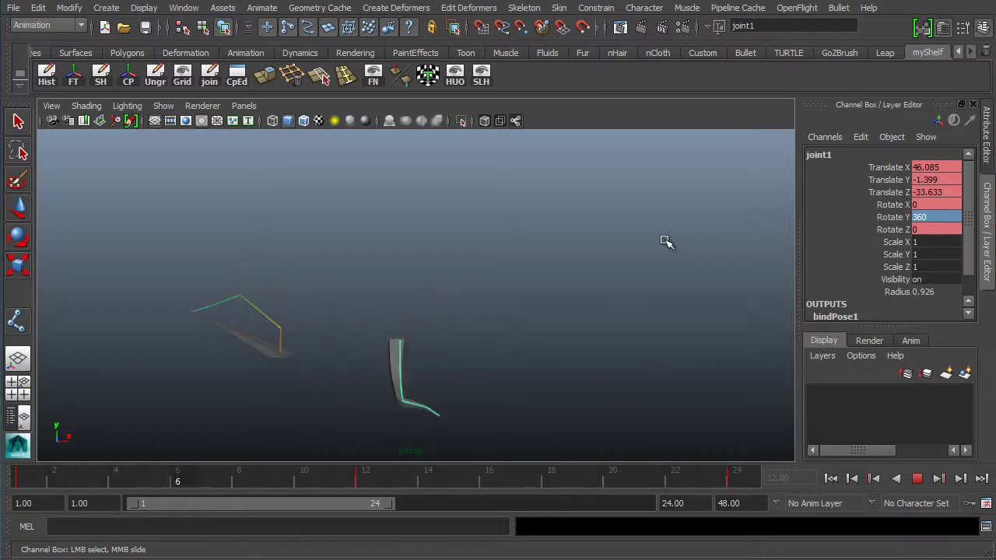
pyautogui.click(918, 479)
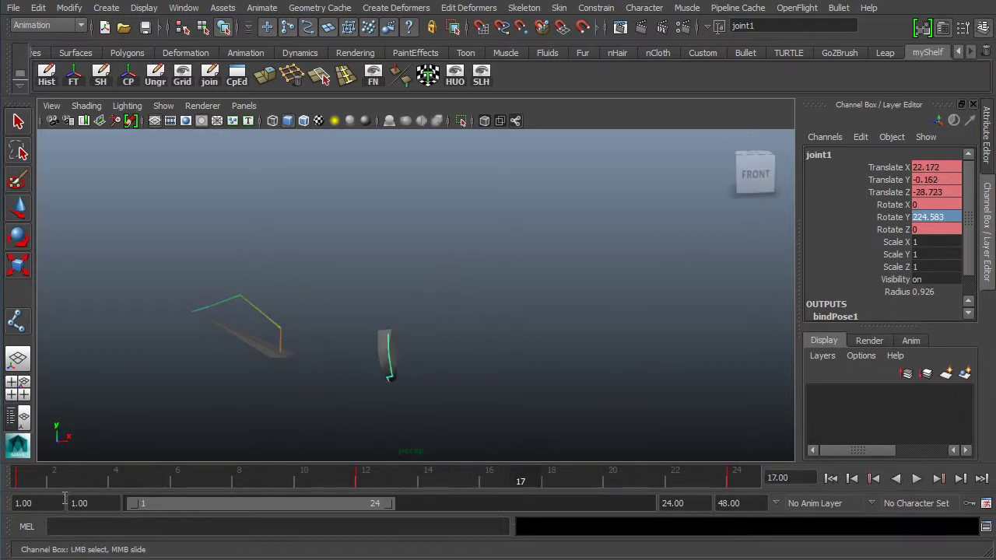
pyautogui.hotkey('alt', 'v')
pyautogui.moveTo(160, 482)
pyautogui.mouseDown()
pyautogui.moveTo(691, 461)
pyautogui.moveTo(106, 482)
pyautogui.moveTo(363, 464)
pyautogui.mouseUp()
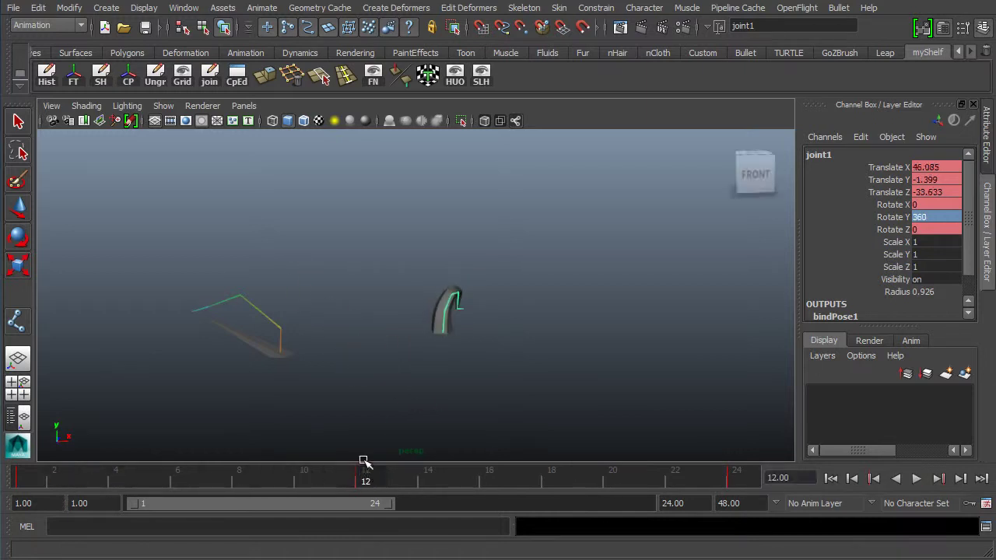
# Select the bent subdivided spike mesh pPyramid1 at frame 12 and duplicate it in that pose.
pyautogui.keyDown('alt'); pyautogui.moveTo(370, 277); pyautogui.dragTo(194, 279); pyautogui.keyUp('alt')
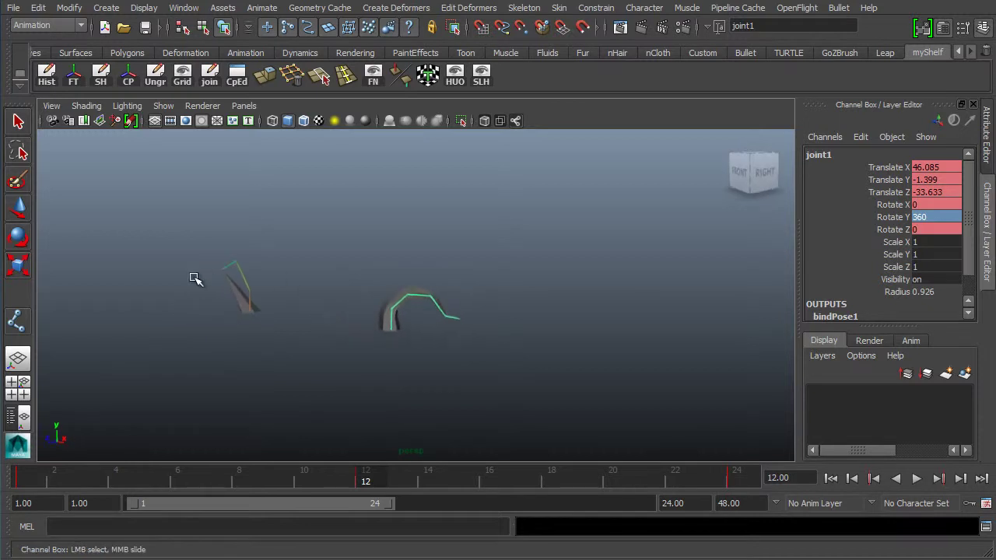
pyautogui.scroll(7, 400, 368)
pyautogui.keyDown('alt'); pyautogui.moveTo(328, 316); pyautogui.dragTo(391, 273, button='middle'); pyautogui.keyUp('alt')
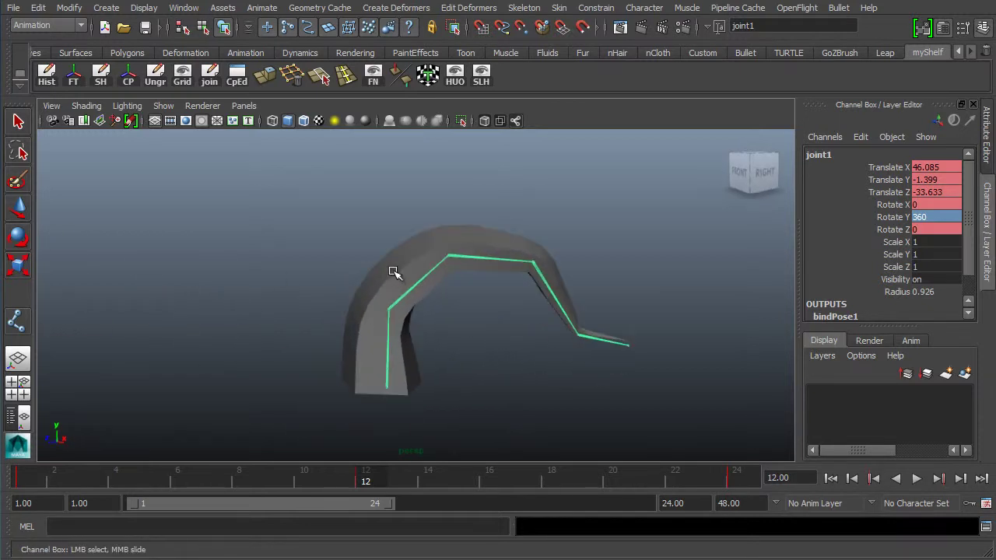
pyautogui.click(391, 272)
pyautogui.keyDown('alt'); pyautogui.moveTo(381, 325); pyautogui.dragTo(411, 266); pyautogui.keyUp('alt')
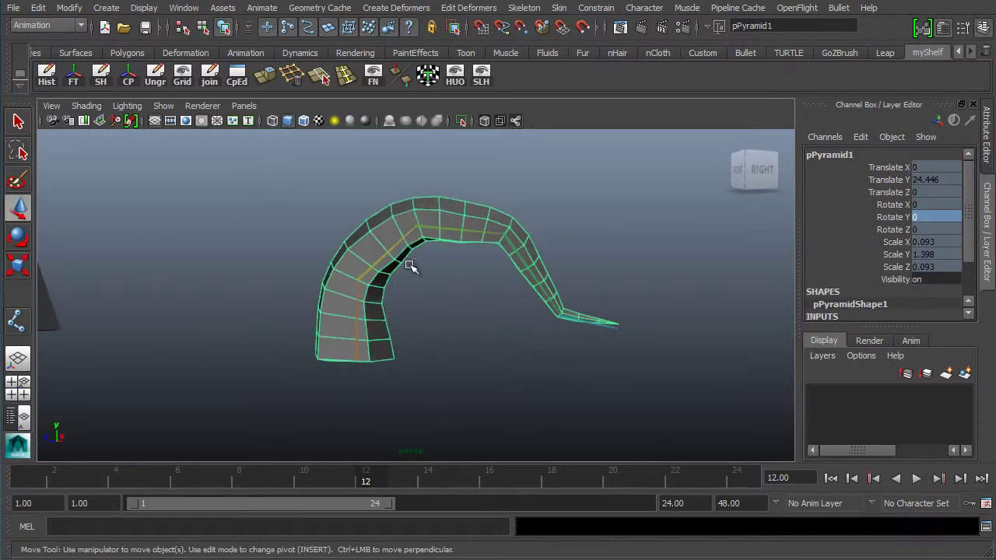
pyautogui.scroll(-2, 442, 347)
pyautogui.keyDown('alt'); pyautogui.moveTo(356, 312); pyautogui.dragTo(371, 361); pyautogui.keyUp('alt')
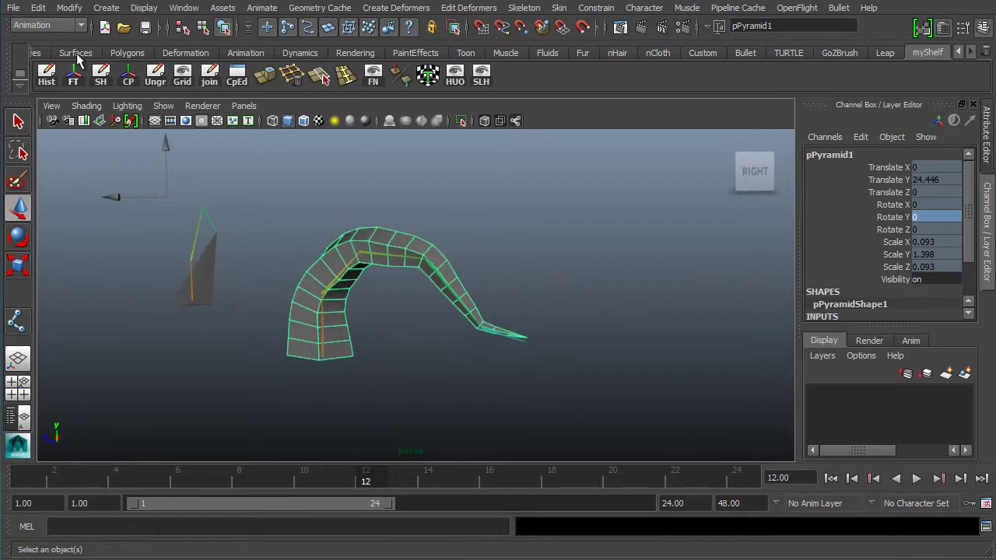
pyautogui.click(38, 7)
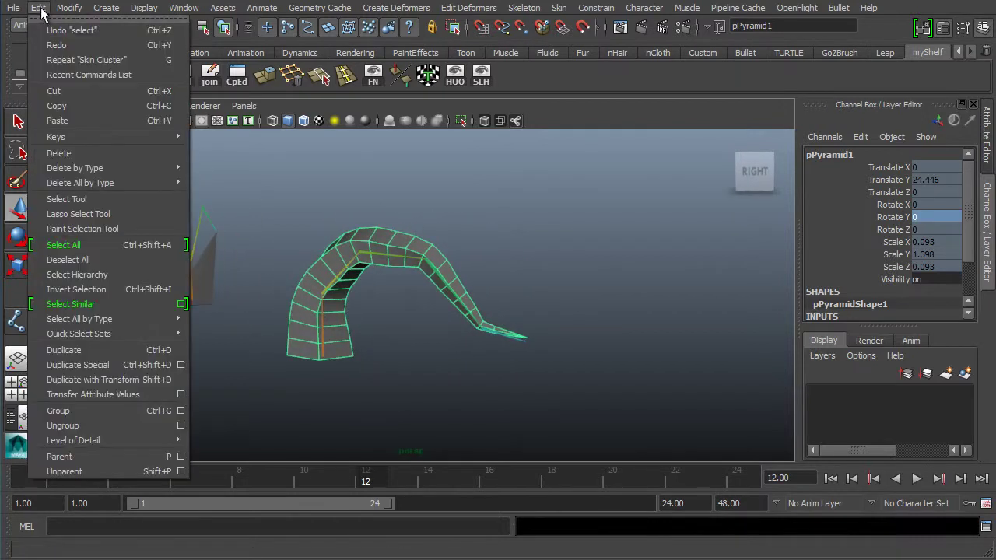
pyautogui.click(129, 351)
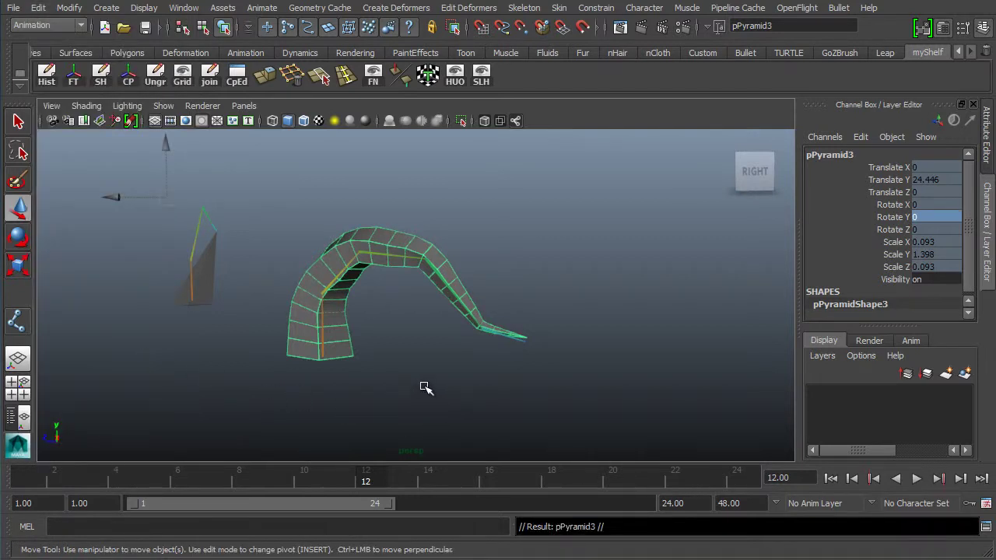
# Inspect the duplicated bent spike from several angles, then undo the duplication.
pyautogui.keyDown('alt'); pyautogui.moveTo(354, 374); pyautogui.dragTo(302, 321); pyautogui.keyUp('alt')
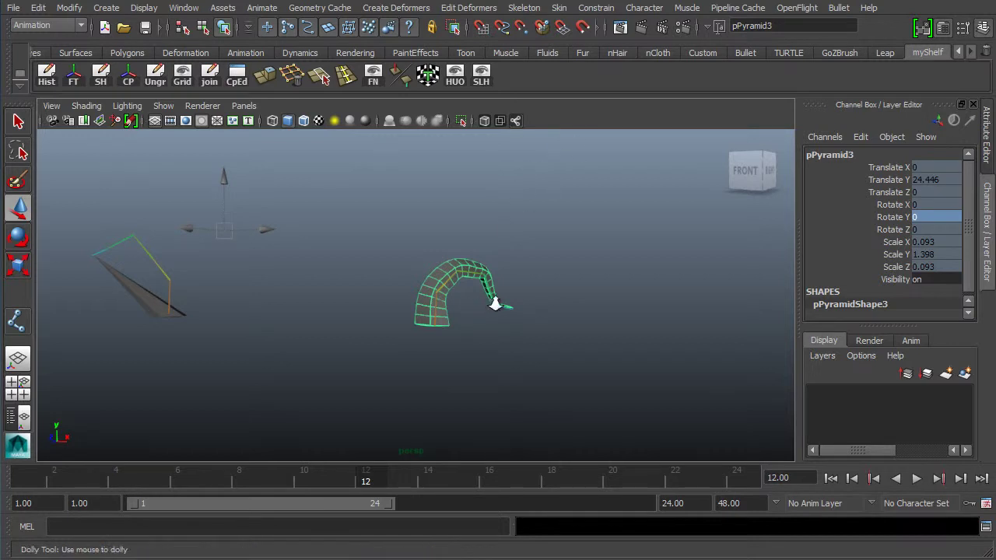
pyautogui.scroll(3, 545, 300)
pyautogui.scroll(3, 544, 323)
pyautogui.keyDown('alt'); pyautogui.moveTo(610, 333); pyautogui.dragTo(259, 301); pyautogui.keyUp('alt')
pyautogui.keyDown('alt'); pyautogui.moveTo(339, 339); pyautogui.dragTo(350, 325); pyautogui.keyUp('alt')
pyautogui.keyDown('alt'); pyautogui.moveTo(283, 249); pyautogui.dragTo(283, 307); pyautogui.keyUp('alt')
pyautogui.scroll(-2, 283, 307)
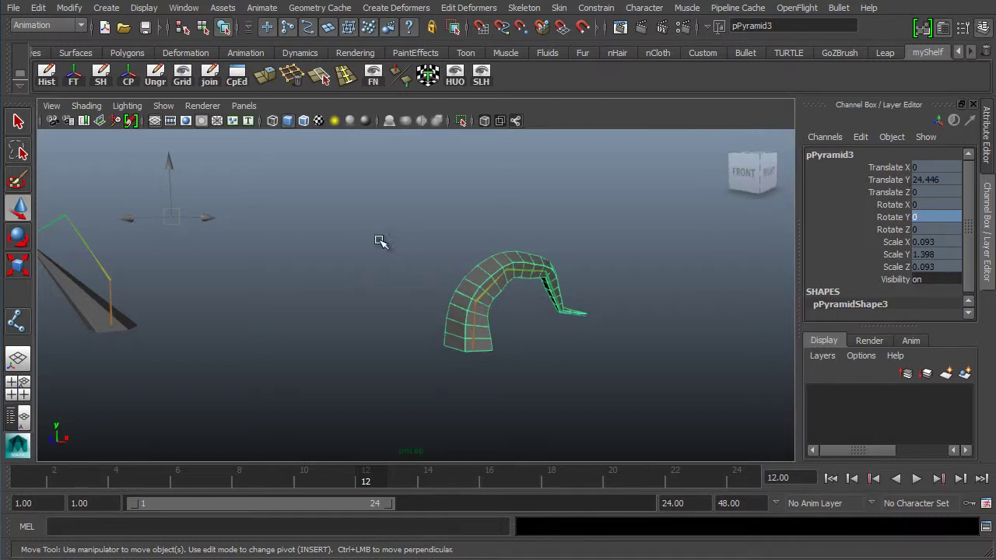
pyautogui.hotkey('ctrl', 'z')
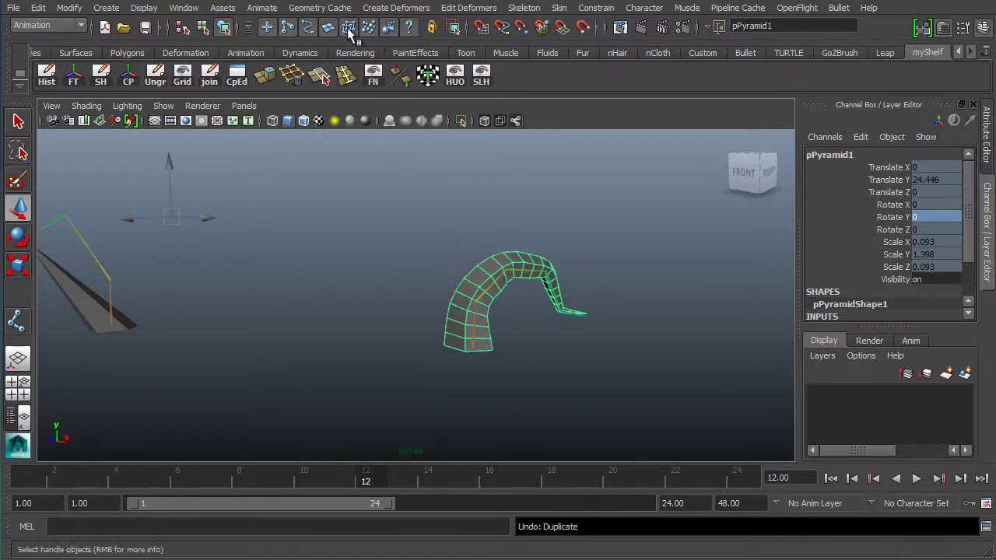
# Try detaching the skin from the bent spike mesh, then undo the detachment.
pyautogui.click(529, 8)
pyautogui.moveTo(561, 11)
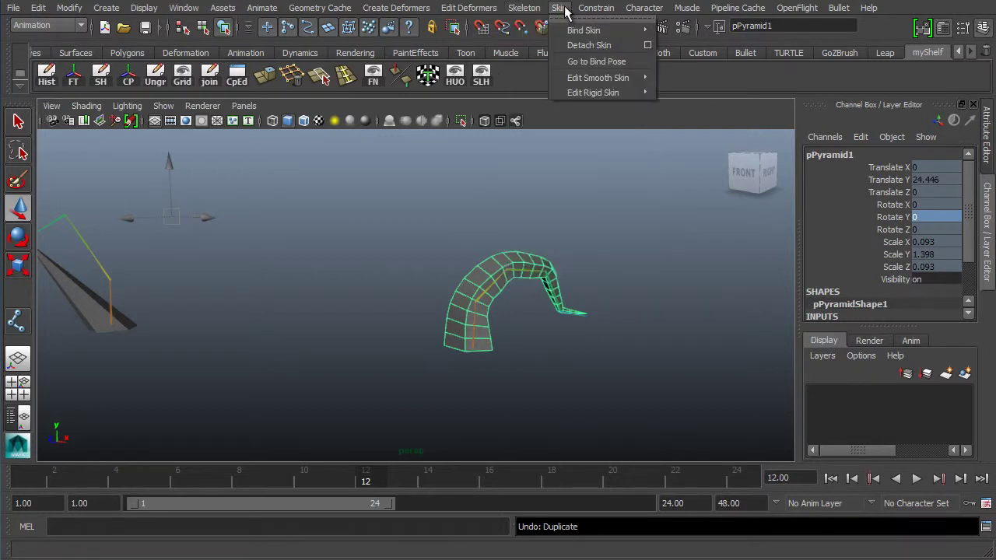
pyautogui.click(585, 45)
pyautogui.keyDown('alt'); pyautogui.moveTo(479, 281); pyautogui.dragTo(311, 302); pyautogui.keyUp('alt')
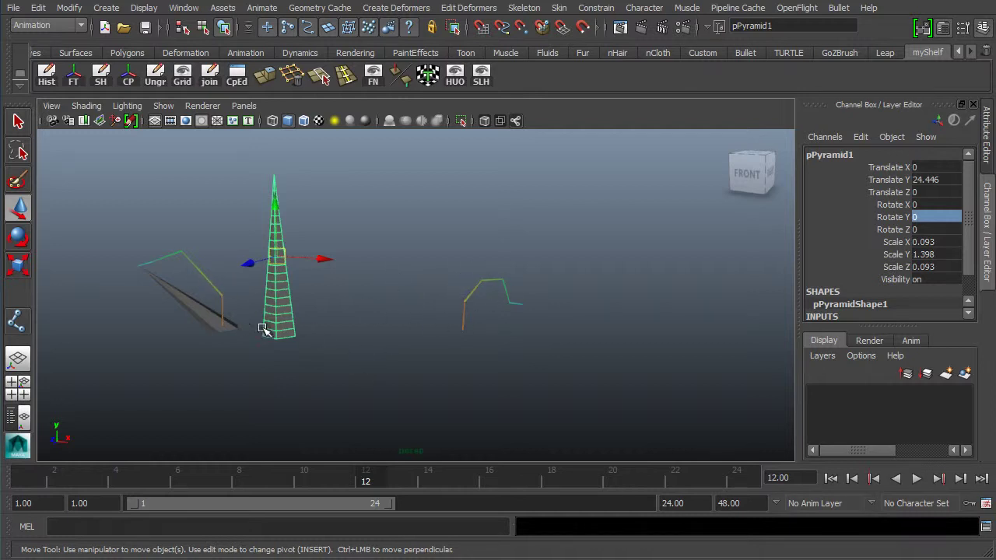
pyautogui.hotkey('ctrl', 'z')
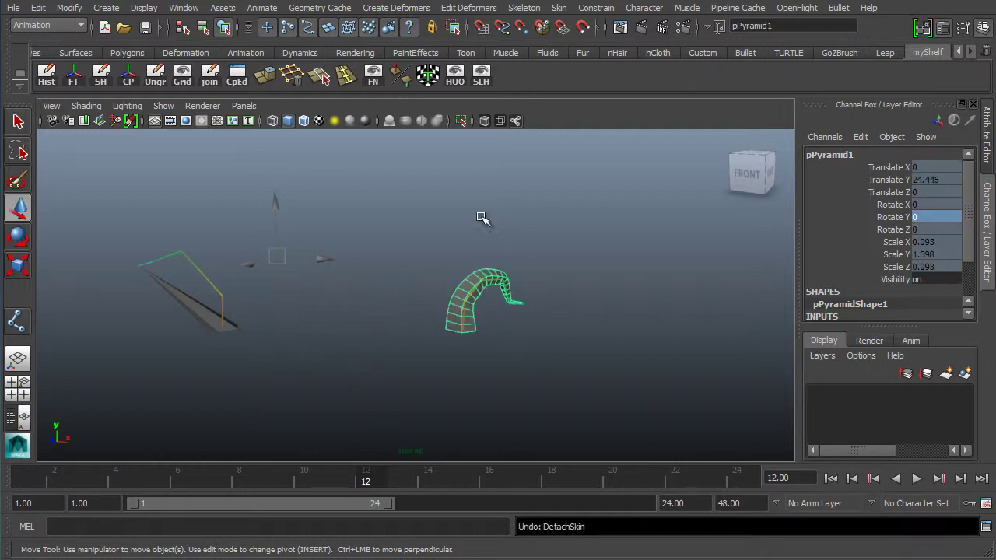
# Delete the bent spike mesh's history to bake its frame 12 pose.
pyautogui.keyDown('alt'); pyautogui.moveTo(339, 296); pyautogui.dragTo(372, 246); pyautogui.keyUp('alt')
pyautogui.click(38, 7)
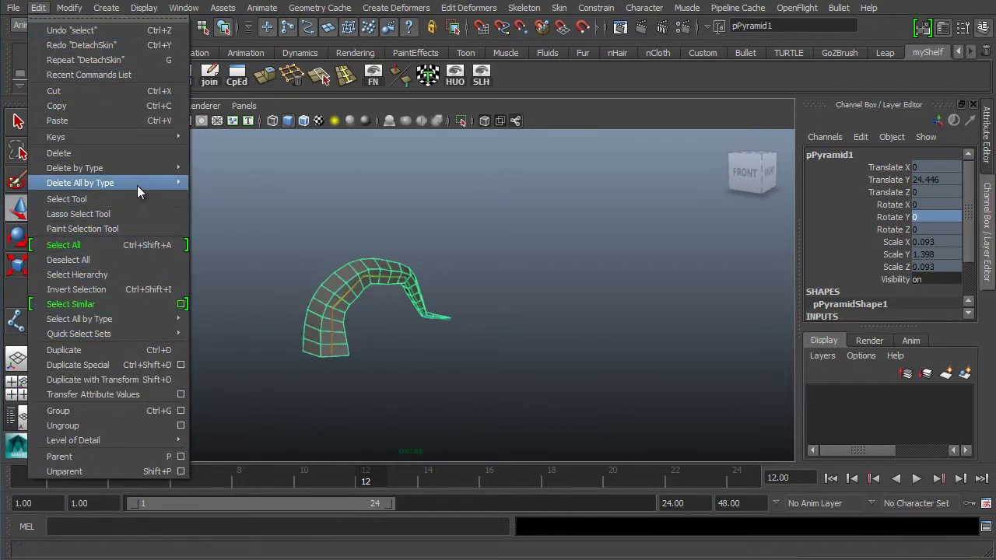
pyautogui.moveTo(145, 169)
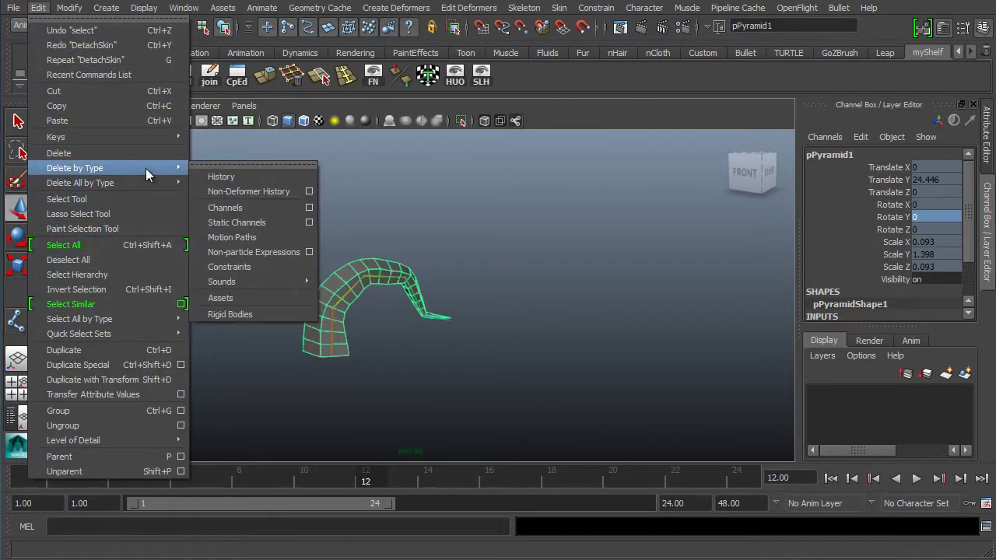
pyautogui.click(254, 175)
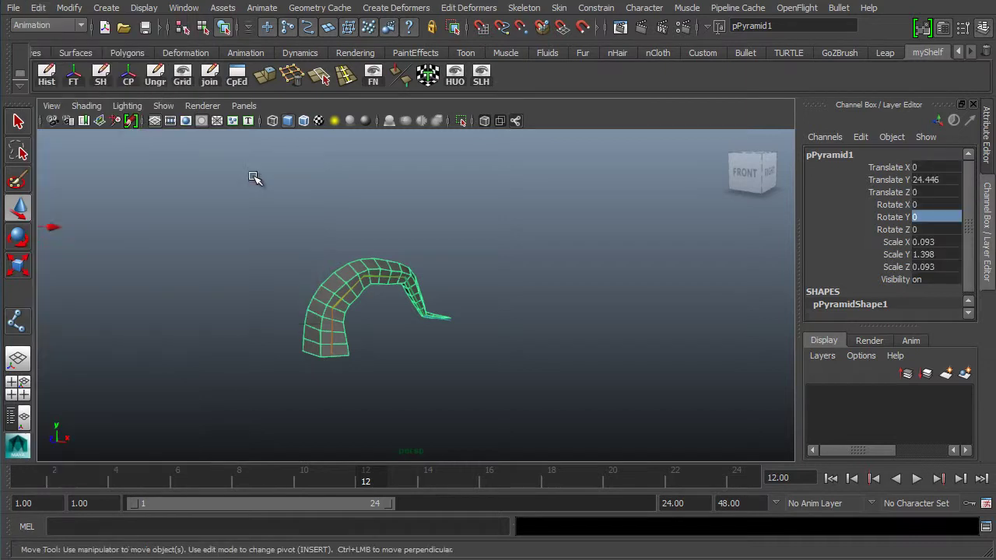
pyautogui.keyDown('alt'); pyautogui.moveTo(511, 282); pyautogui.dragTo(458, 304, button='middle'); pyautogui.keyUp('alt')
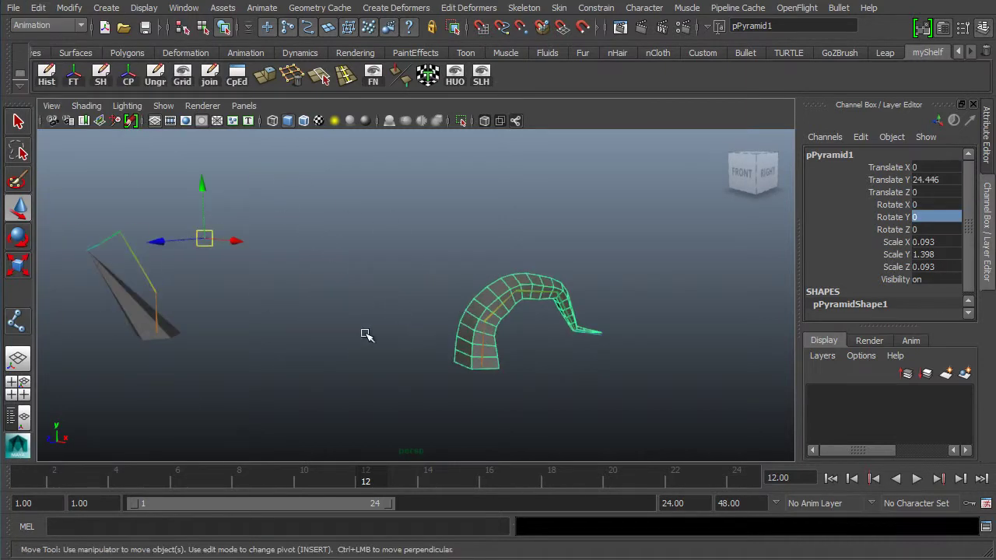
# Move the baked spike mesh away from its joint chain to Translate X -23.087 and Translate Z 25.142.
pyautogui.moveTo(235, 239); pyautogui.dragTo(145, 231)
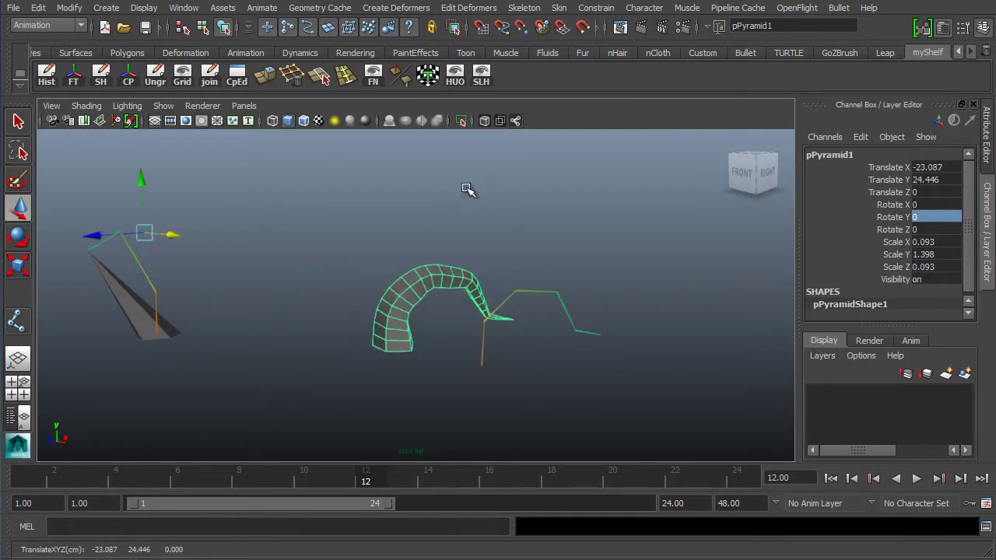
pyautogui.keyDown('alt'); pyautogui.moveTo(257, 282); pyautogui.dragTo(420, 315); pyautogui.keyUp('alt')
pyautogui.keyDown('alt'); pyautogui.moveTo(470, 262); pyautogui.dragTo(389, 338); pyautogui.keyUp('alt')
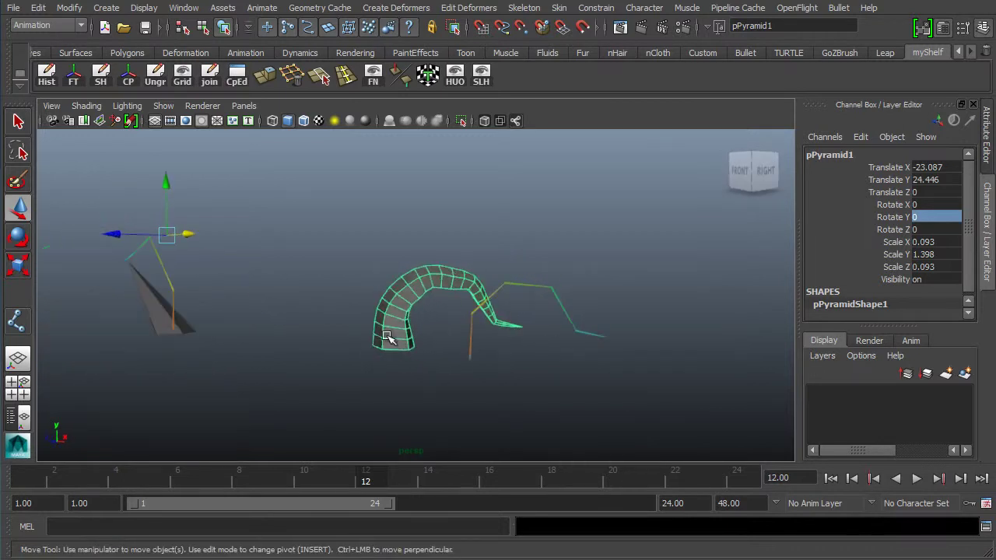
pyautogui.moveTo(118, 238); pyautogui.dragTo(11, 238)
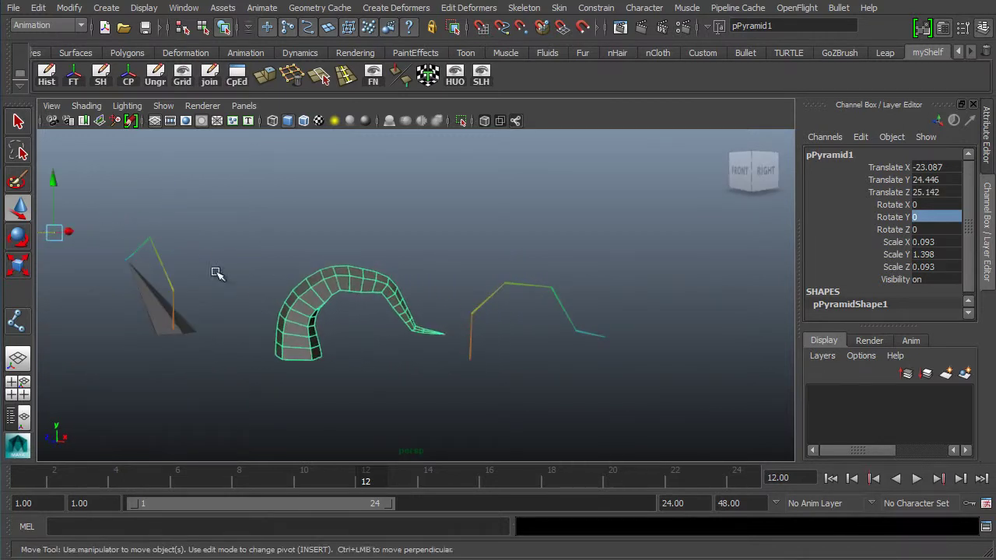
pyautogui.keyDown('alt'); pyautogui.moveTo(308, 353); pyautogui.dragTo(427, 373); pyautogui.keyUp('alt')
pyautogui.moveTo(353, 382)
pyautogui.keyDown('alt'); pyautogui.mouseDown()
pyautogui.moveTo(522, 378)
pyautogui.moveTo(235, 382)
pyautogui.moveTo(371, 383)
pyautogui.moveTo(354, 375)
pyautogui.mouseUp(); pyautogui.keyUp('alt')
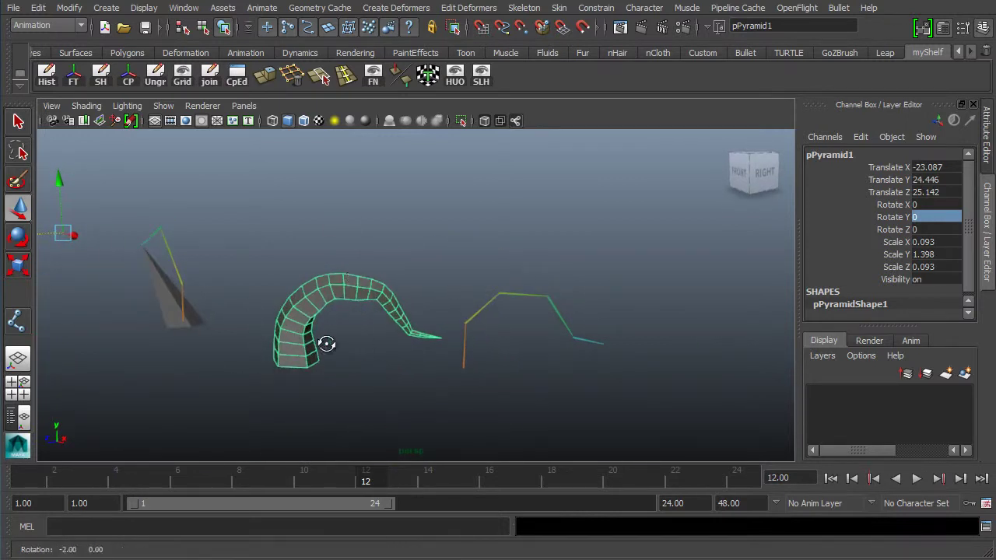
pyautogui.keyDown('alt'); pyautogui.moveTo(326, 343); pyautogui.dragTo(387, 358); pyautogui.keyUp('alt')
# Delete the joint chains of both spikes, leaving only the meshes.
pyautogui.moveTo(506, 338); pyautogui.dragTo(444, 381)
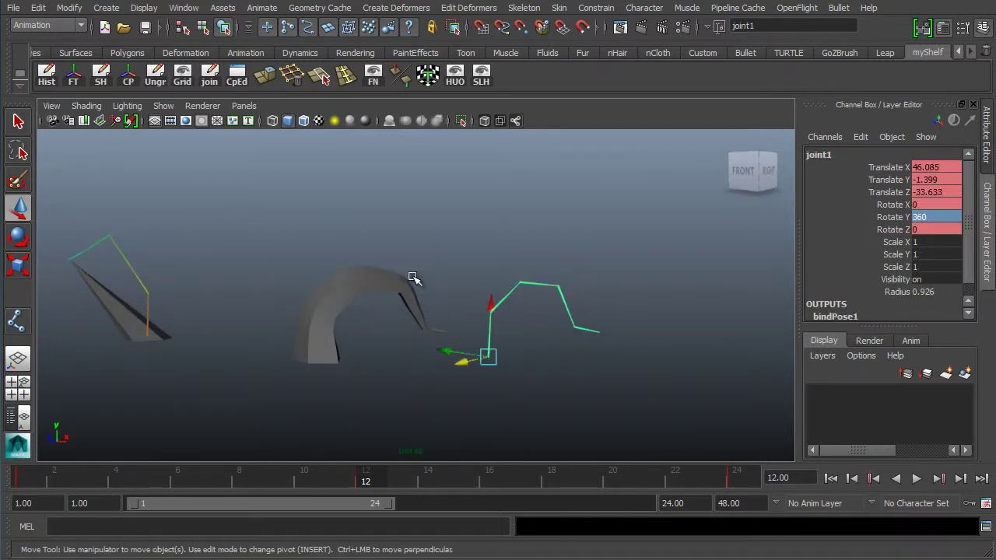
pyautogui.press('Delete')
pyautogui.keyDown('alt'); pyautogui.moveTo(172, 364); pyautogui.dragTo(117, 383); pyautogui.keyUp('alt')
pyautogui.hotkey('ctrl', 'z')
pyautogui.press('Delete')
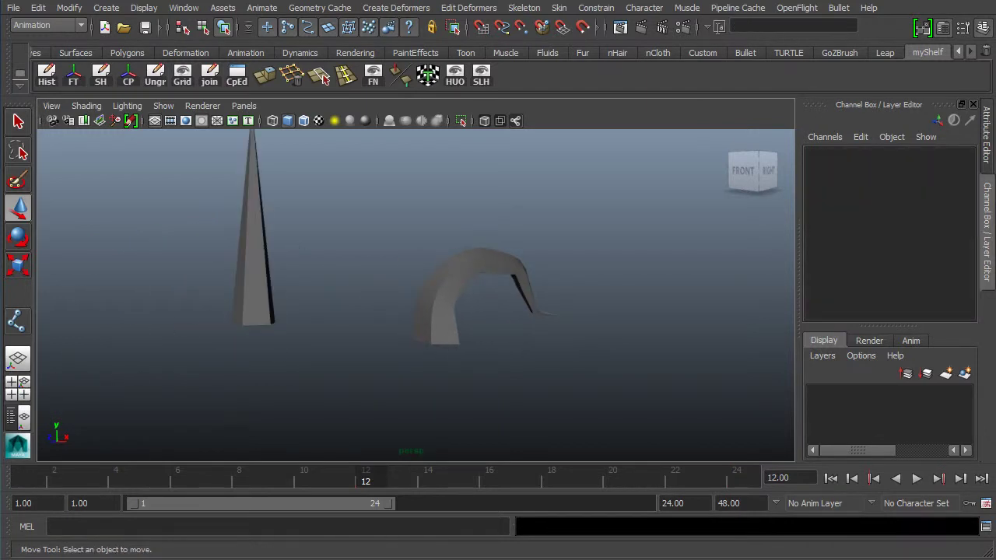
# Try deleting the straight spike mesh, then undo the deletion.
pyautogui.moveTo(165, 278); pyautogui.dragTo(288, 303)
pyautogui.press('Delete')
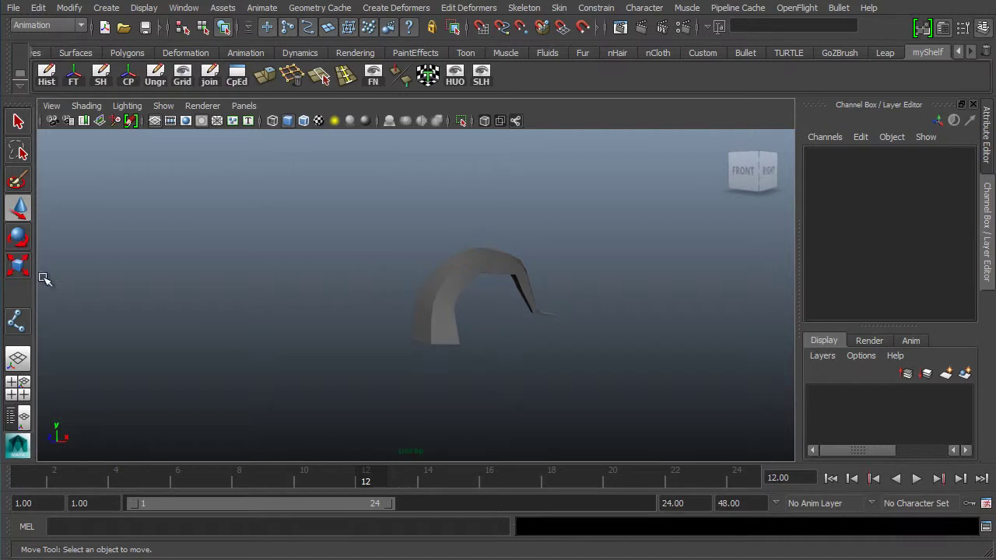
pyautogui.hotkey('ctrl', 'z')
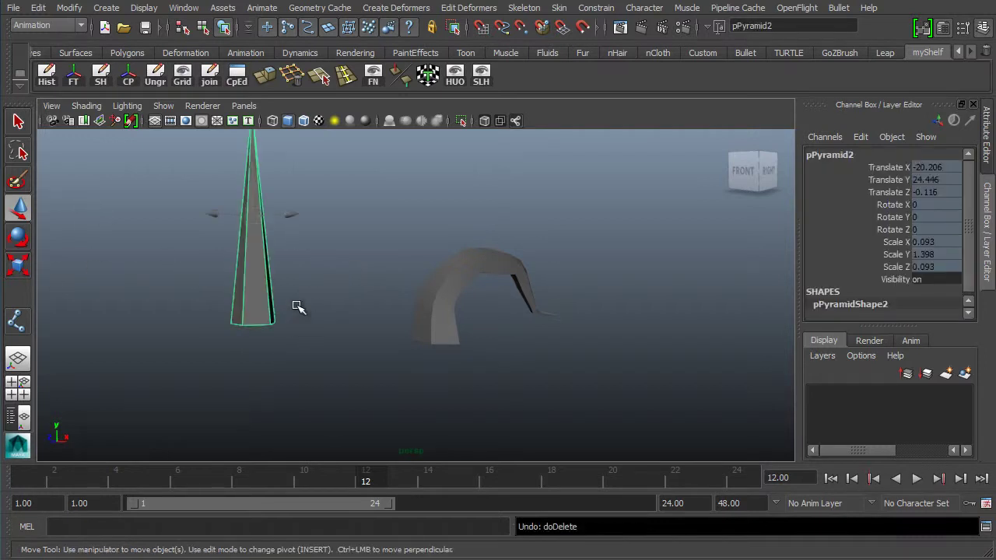
# Examine the straight spike's topology beside the bent spike in wireframe, and return to shaded display.
pyautogui.keyDown('alt'); pyautogui.moveTo(213, 315); pyautogui.dragTo(325, 387); pyautogui.keyUp('alt')
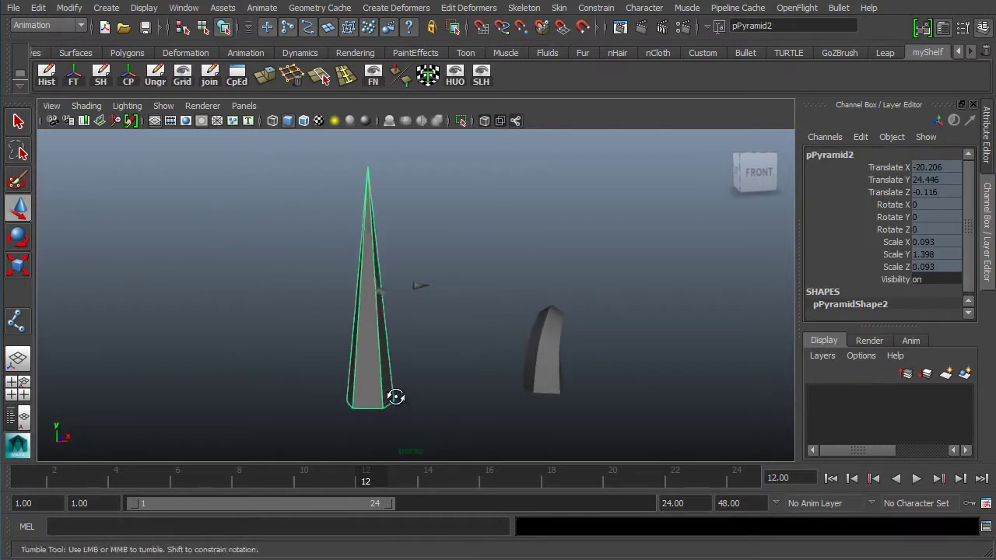
pyautogui.moveTo(392, 396)
pyautogui.keyDown('alt'); pyautogui.mouseDown()
pyautogui.moveTo(202, 389)
pyautogui.moveTo(384, 382)
pyautogui.moveTo(348, 399)
pyautogui.moveTo(456, 326)
pyautogui.mouseUp(); pyautogui.keyUp('alt')
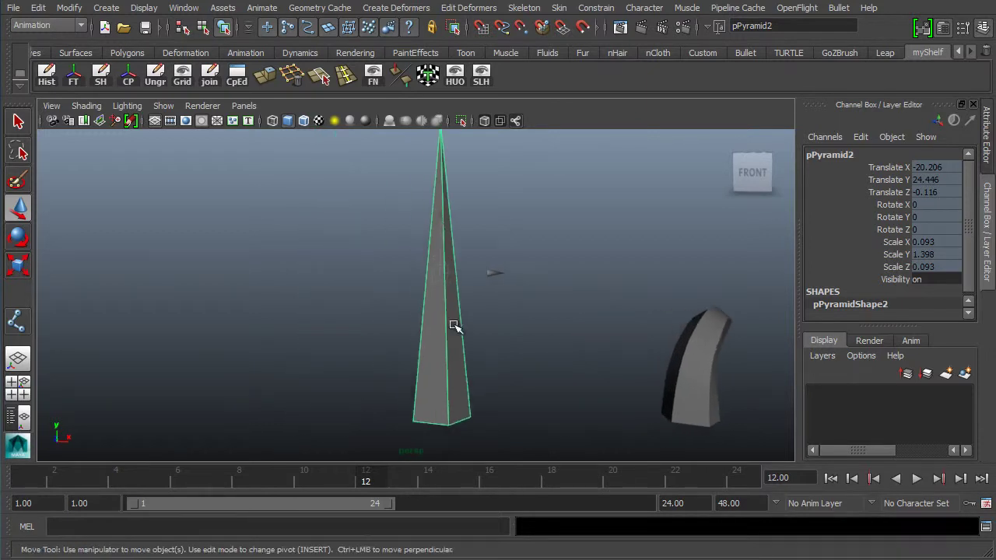
pyautogui.scroll(-1, 968, 306)
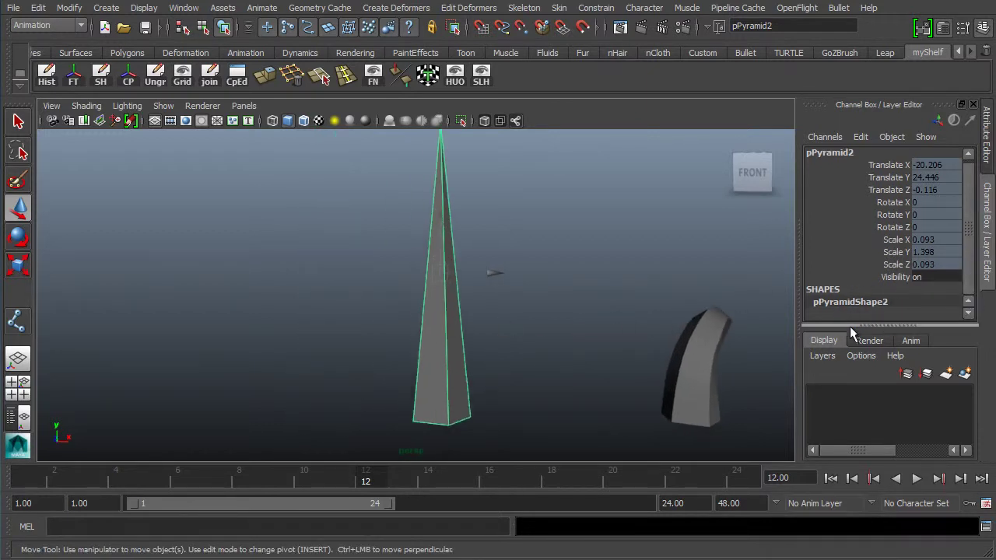
pyautogui.keyDown('alt'); pyautogui.moveTo(547, 259); pyautogui.dragTo(437, 315); pyautogui.keyUp('alt')
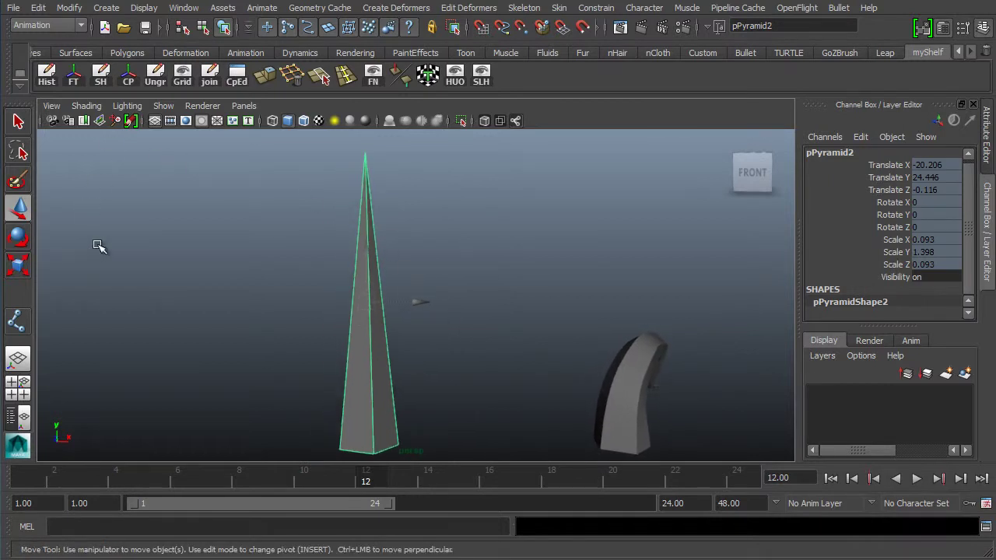
pyautogui.press('4')
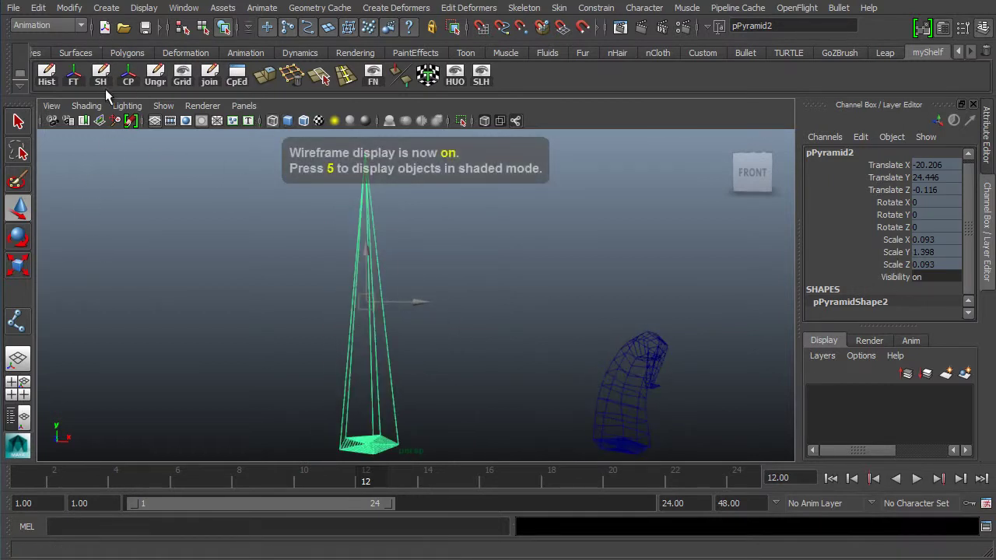
pyautogui.press('5')
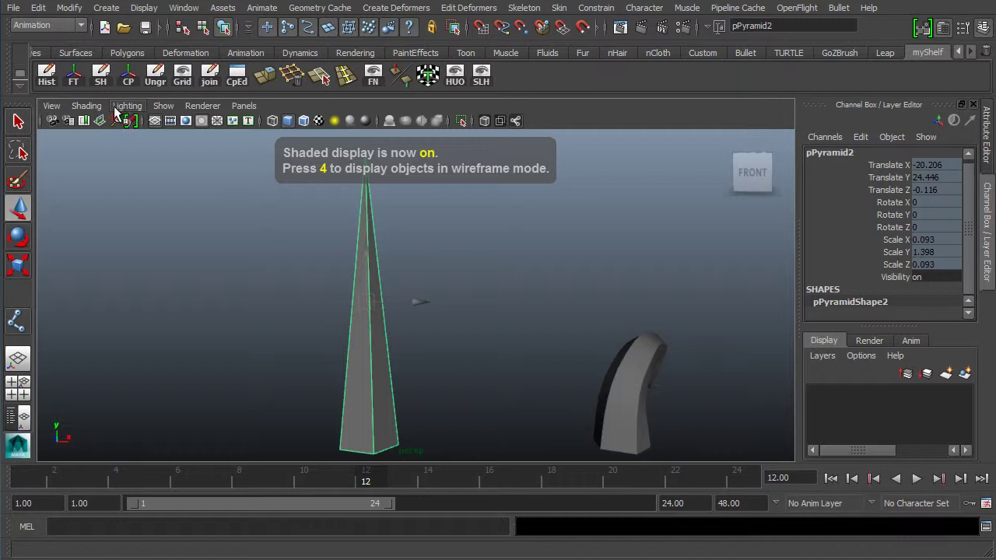
# Switch to the Polygons menu set and apply Add Divisions to the straight spike.
pyautogui.press('F3')
pyautogui.click(47, 26)
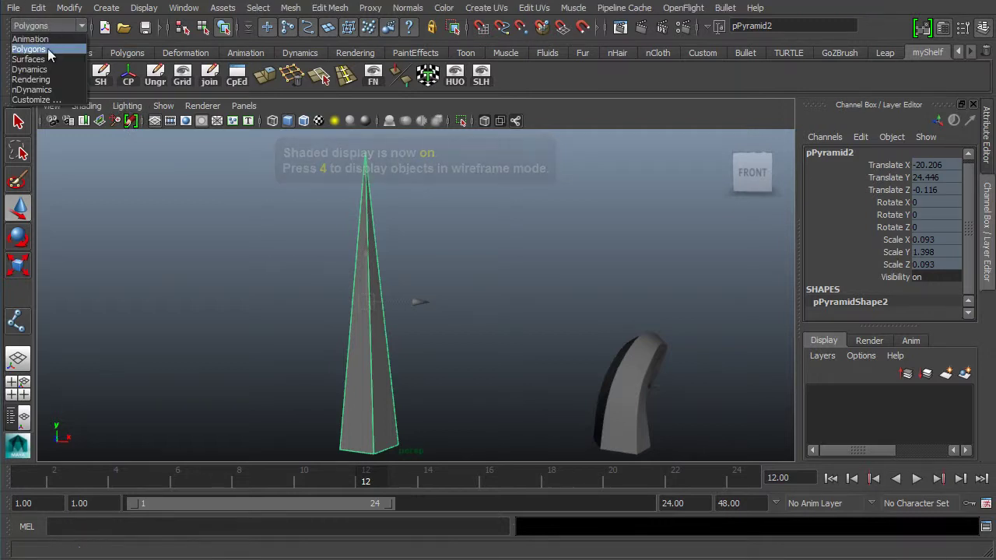
pyautogui.click(48, 49)
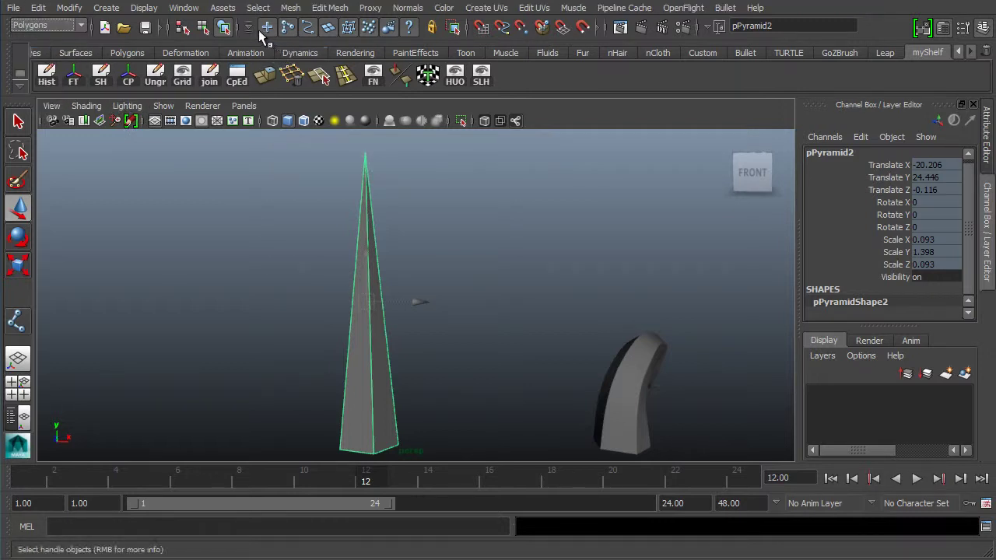
pyautogui.click(292, 8)
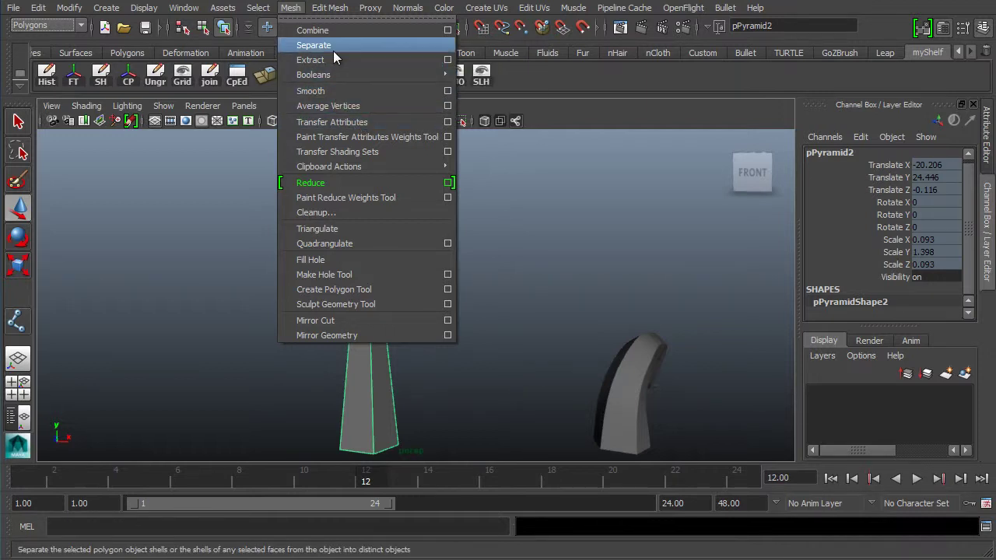
pyautogui.moveTo(330, 8)
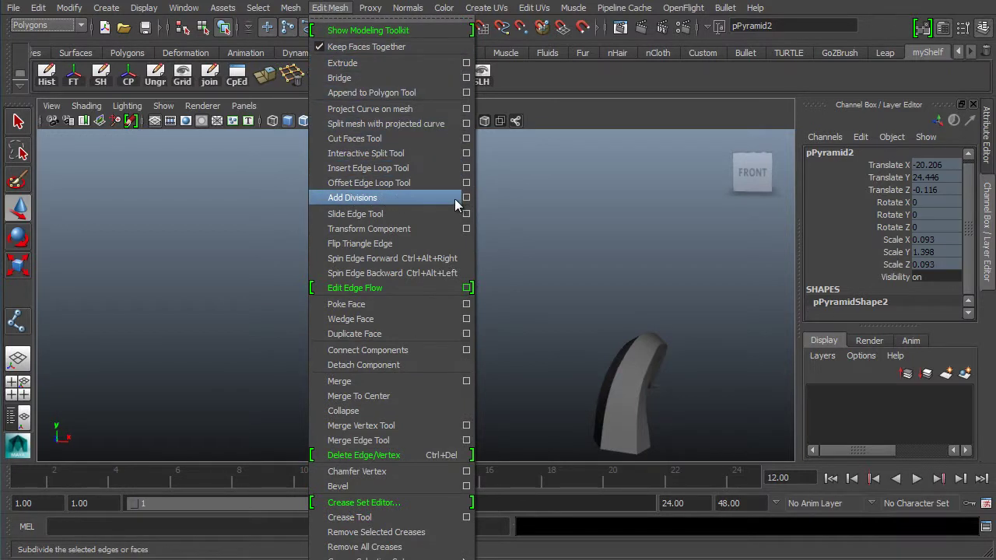
pyautogui.click(417, 197)
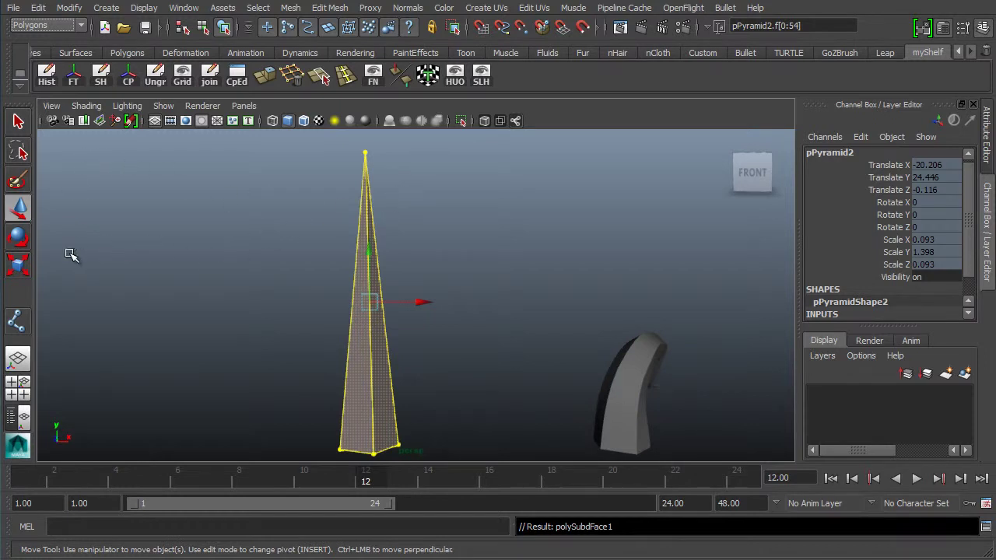
# Turn off Soft Select in the Move Tool settings.
pyautogui.doubleClick(20, 208)
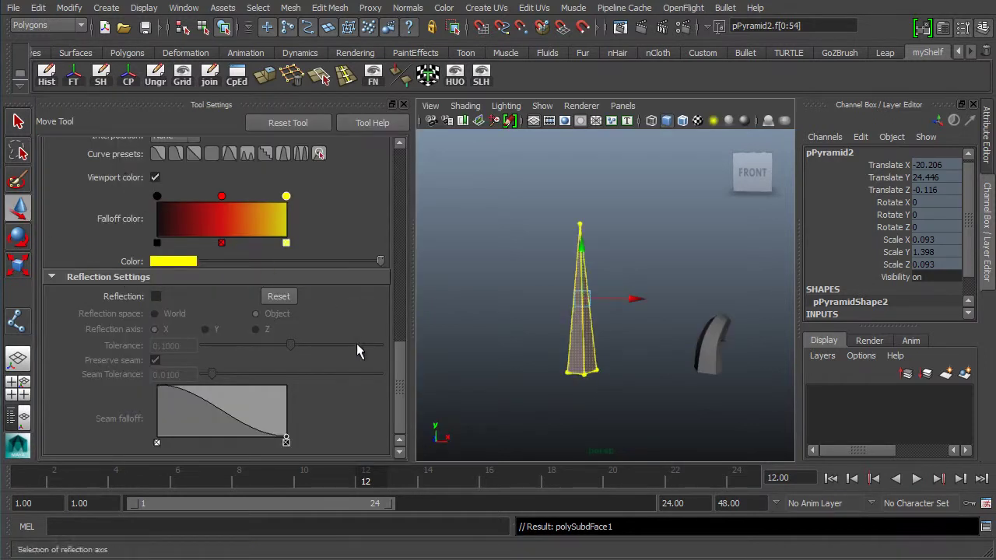
pyautogui.moveTo(401, 365); pyautogui.dragTo(292, 273)
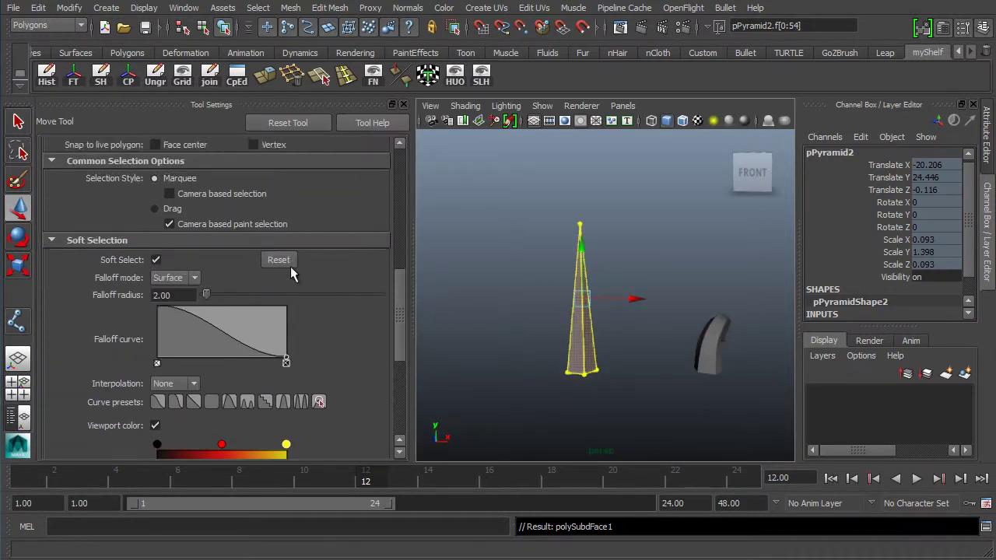
pyautogui.click(156, 260)
pyautogui.click(404, 104)
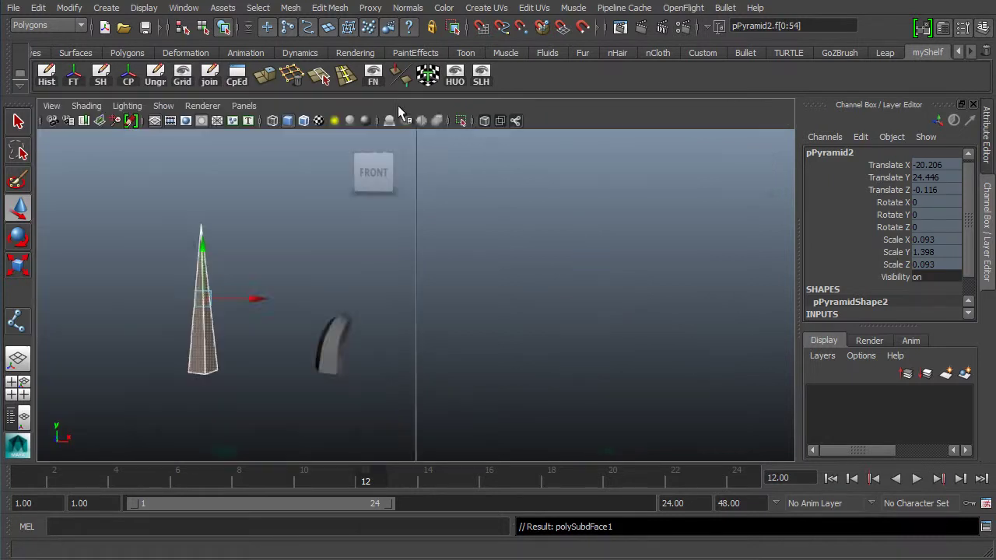
# Set Divisions U and Divisions V of the straight spike's polySubdFace1 input to 8.
pyautogui.keyDown('alt'); pyautogui.moveTo(332, 314); pyautogui.dragTo(645, 274); pyautogui.keyUp('alt')
pyautogui.scroll(-1, 968, 290)
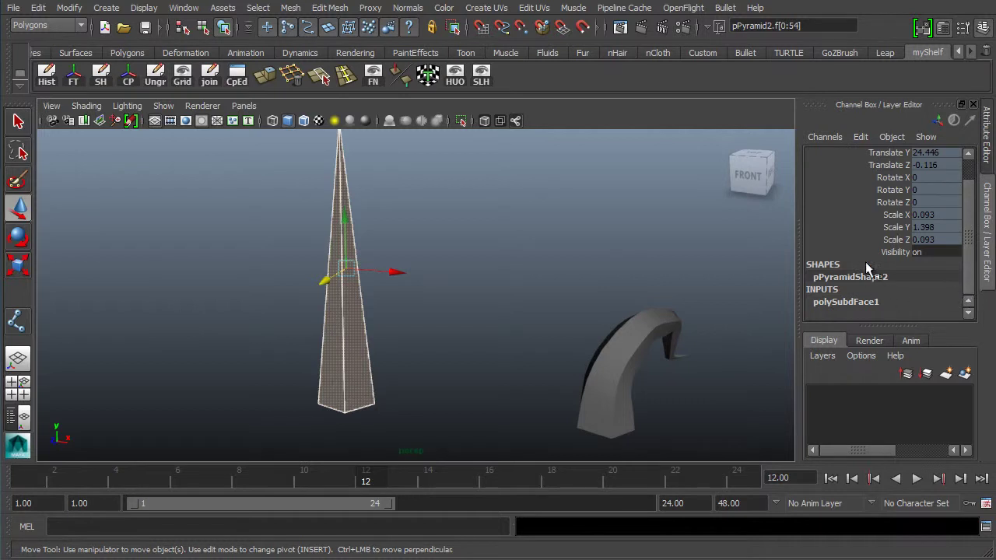
pyautogui.click(833, 302)
pyautogui.doubleClick(926, 303)
pyautogui.scroll(-2, 971, 257)
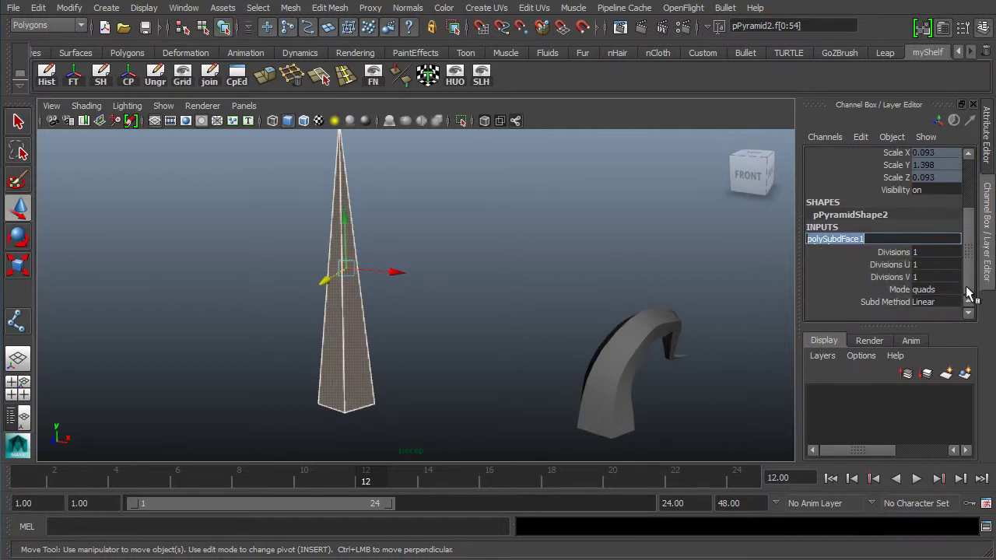
pyautogui.click(891, 266)
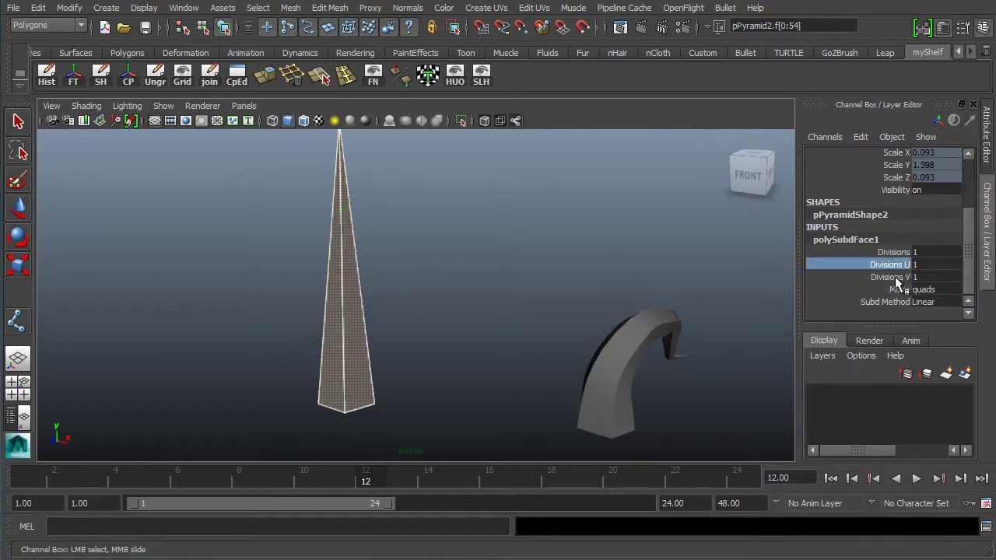
pyautogui.keyDown('shift'); pyautogui.click(888, 278); pyautogui.keyUp('shift')
pyautogui.moveTo(462, 183); pyautogui.dragTo(520, 296, button='middle')
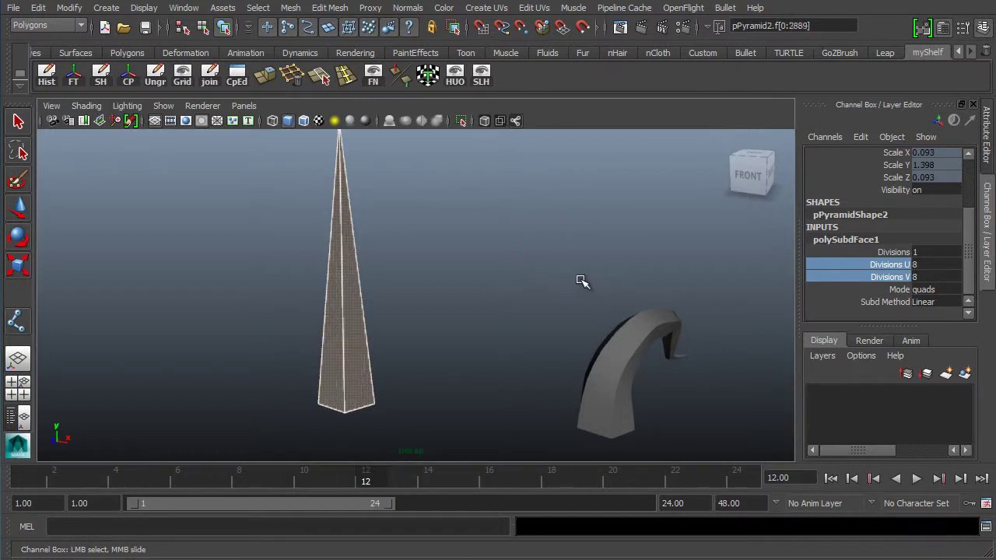
# Set the Mode of the straight spike's polySubdFace1 input to triangles and inspect its faces.
pyautogui.keyDown('alt'); pyautogui.moveTo(582, 280); pyautogui.dragTo(382, 324); pyautogui.keyUp('alt')
pyautogui.keyDown('alt'); pyautogui.moveTo(382, 324); pyautogui.dragTo(474, 274, button='right'); pyautogui.keyUp('alt')
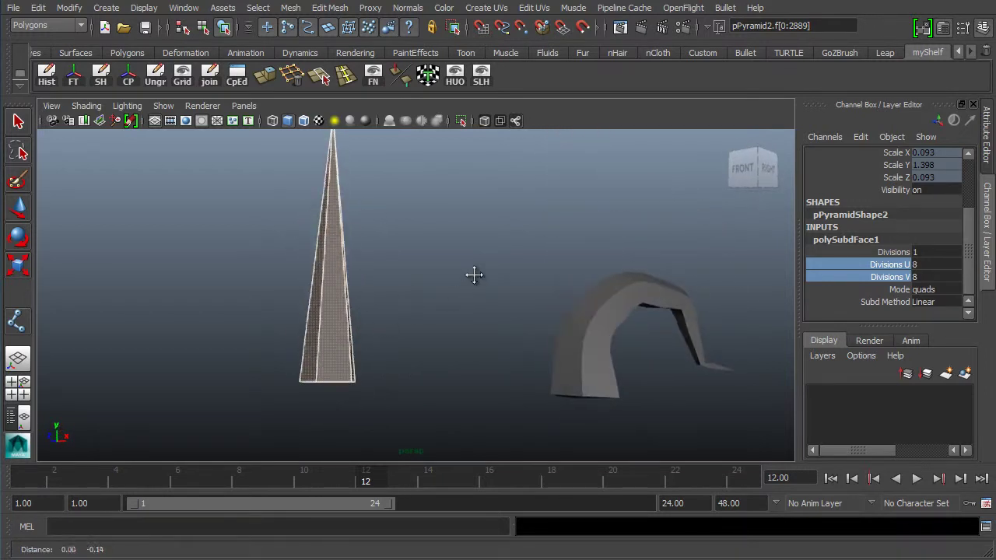
pyautogui.keyDown('alt'); pyautogui.moveTo(474, 273); pyautogui.dragTo(554, 252, button='middle'); pyautogui.keyUp('alt')
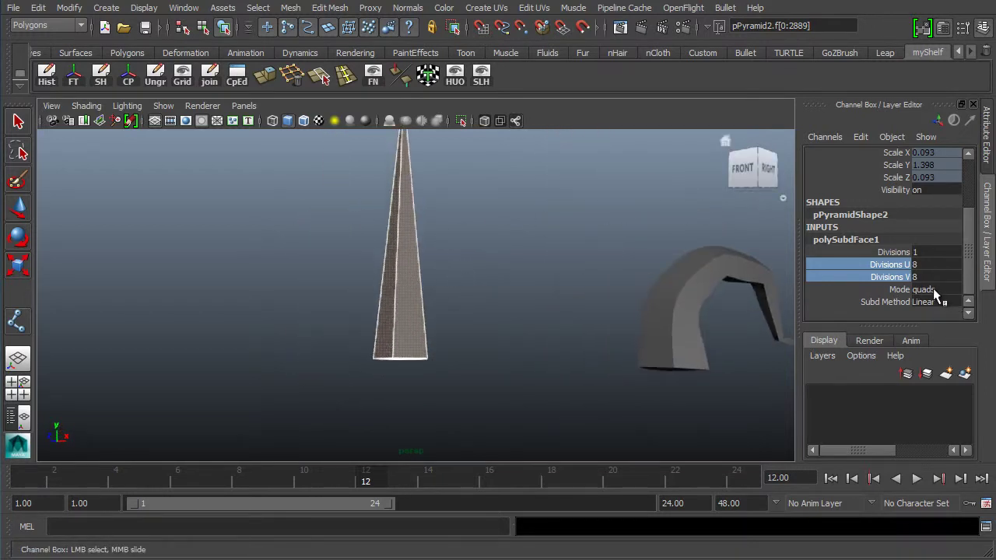
pyautogui.click(936, 294)
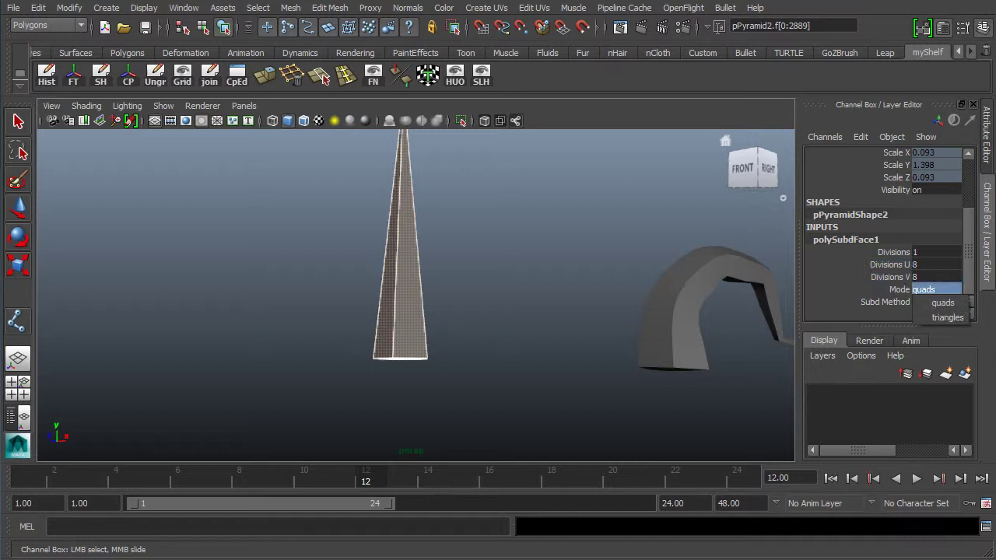
pyautogui.click(936, 310)
pyautogui.keyDown('alt'); pyautogui.moveTo(727, 298); pyautogui.dragTo(585, 282); pyautogui.keyUp('alt')
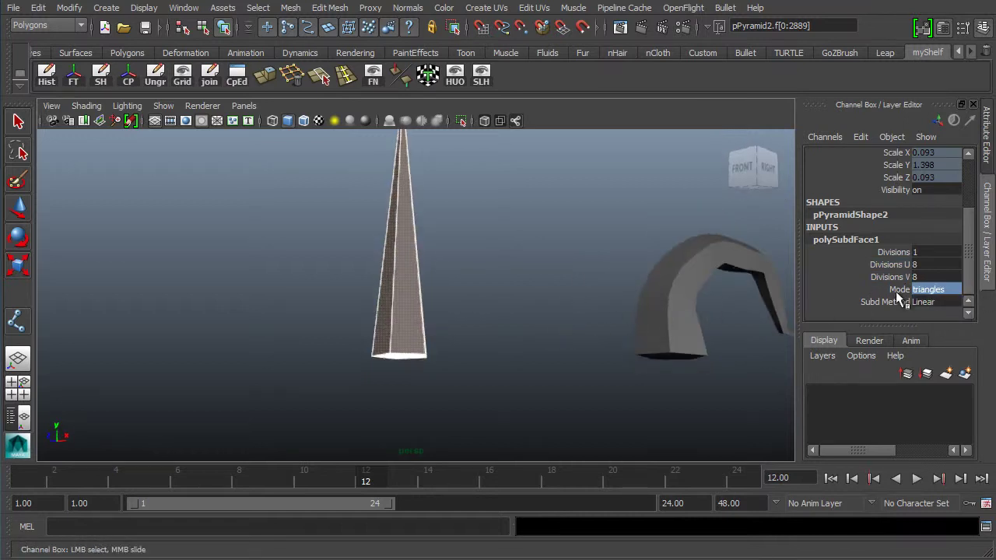
# Change polySubdFace1's Subd Method to Exponential and its Mode to quads.
pyautogui.click(924, 302)
pyautogui.click(946, 326)
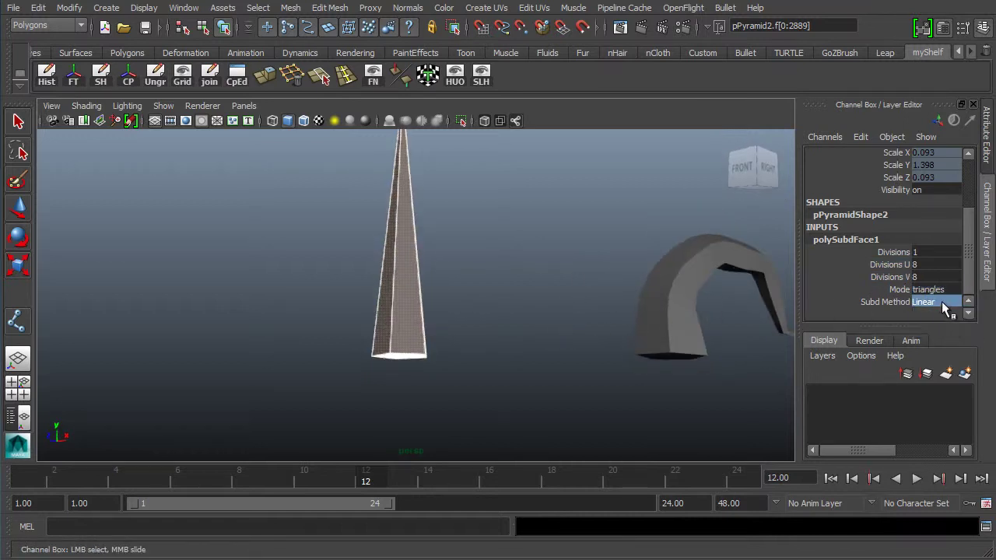
pyautogui.click(941, 301)
pyautogui.click(953, 315)
pyautogui.press('w')
pyautogui.keyDown('alt'); pyautogui.moveTo(548, 300); pyautogui.dragTo(576, 311); pyautogui.keyUp('alt')
pyautogui.click(938, 290)
pyautogui.click(940, 303)
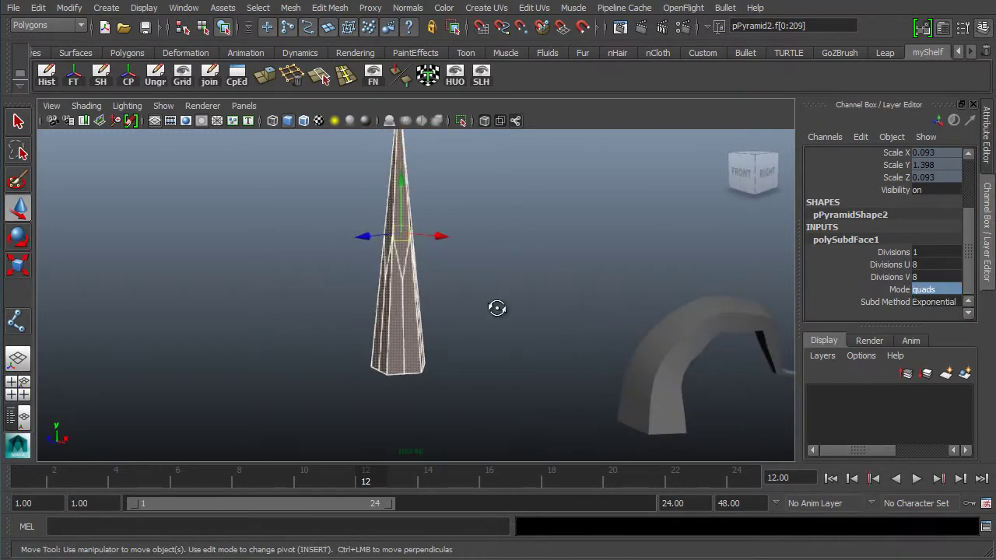
# Raise the straight spike's polySubdFace1 Divisions to 2.
pyautogui.keyDown('alt'); pyautogui.moveTo(496, 307); pyautogui.dragTo(451, 338); pyautogui.keyUp('alt')
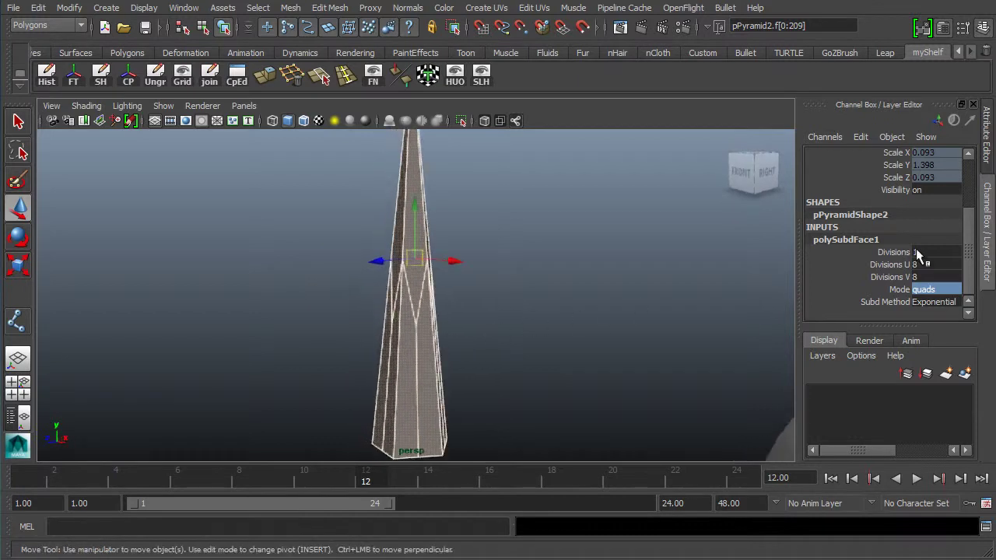
pyautogui.click(896, 252)
pyautogui.moveTo(565, 319)
pyautogui.mouseDown(button='middle')
pyautogui.moveTo(614, 314)
pyautogui.moveTo(583, 326)
pyautogui.mouseUp(button='middle')
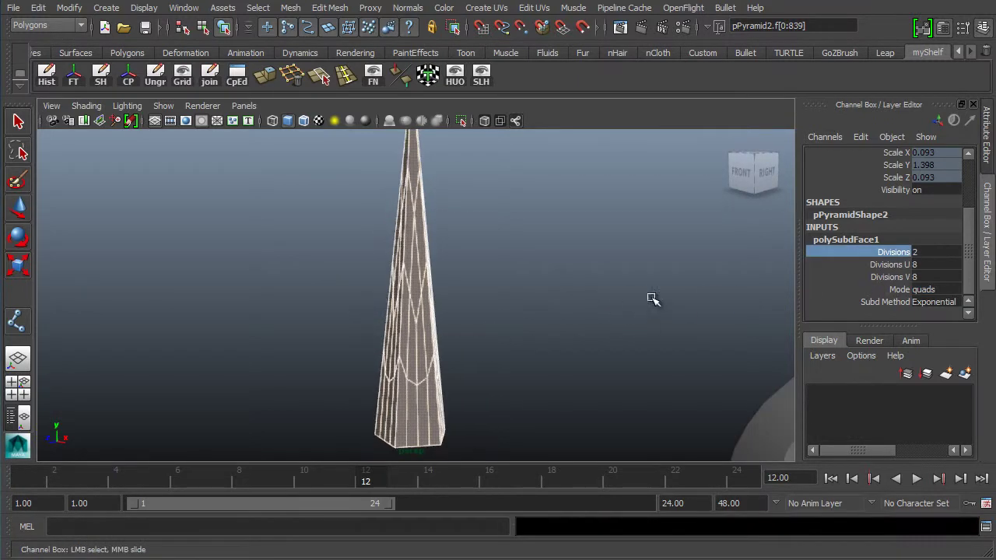
pyautogui.keyDown('alt'); pyautogui.moveTo(645, 280); pyautogui.dragTo(513, 280, button='right'); pyautogui.keyUp('alt')
# Set both Divisions V and Divisions U of polySubdFace1 to 1.
pyautogui.doubleClick(922, 277)
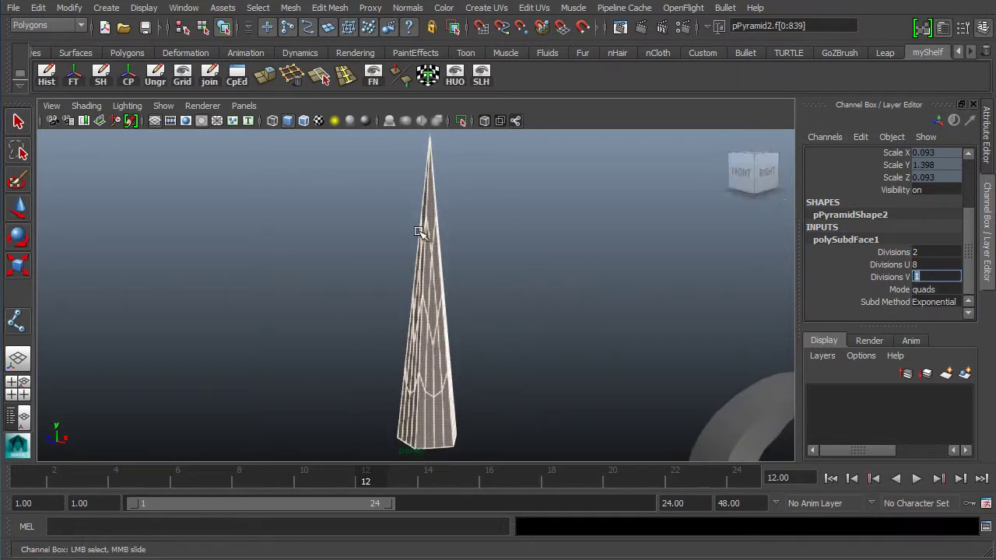
pyautogui.keyDown('alt'); pyautogui.moveTo(638, 327); pyautogui.dragTo(513, 377); pyautogui.keyUp('alt')
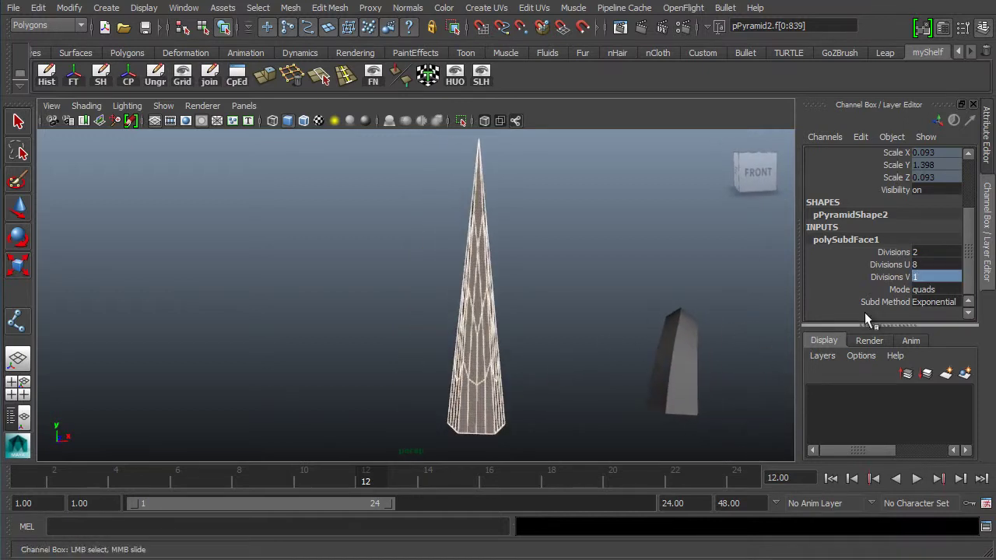
pyautogui.click(940, 265)
pyautogui.click(940, 265)
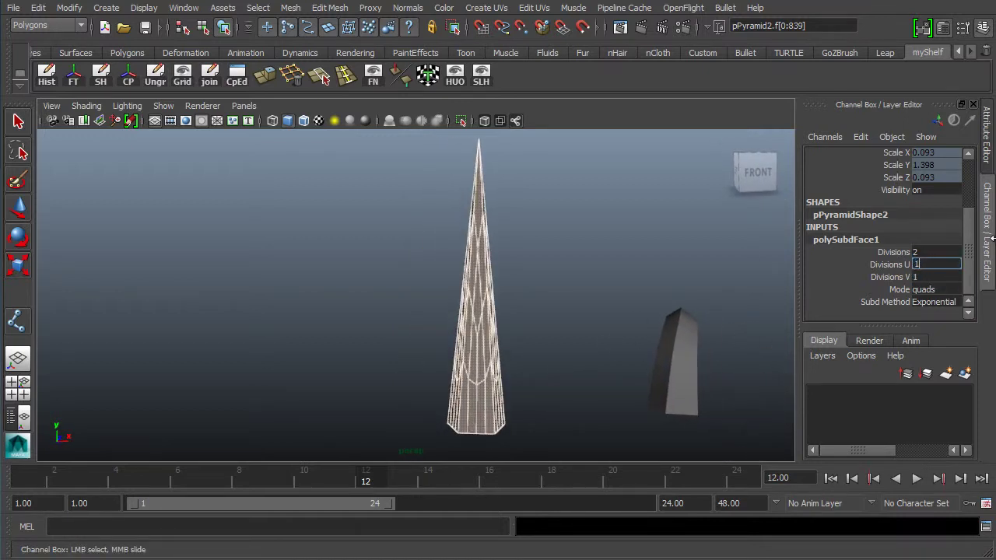
pyautogui.press('Return')
pyautogui.keyDown('alt'); pyautogui.moveTo(623, 254); pyautogui.dragTo(703, 282); pyautogui.keyUp('alt')
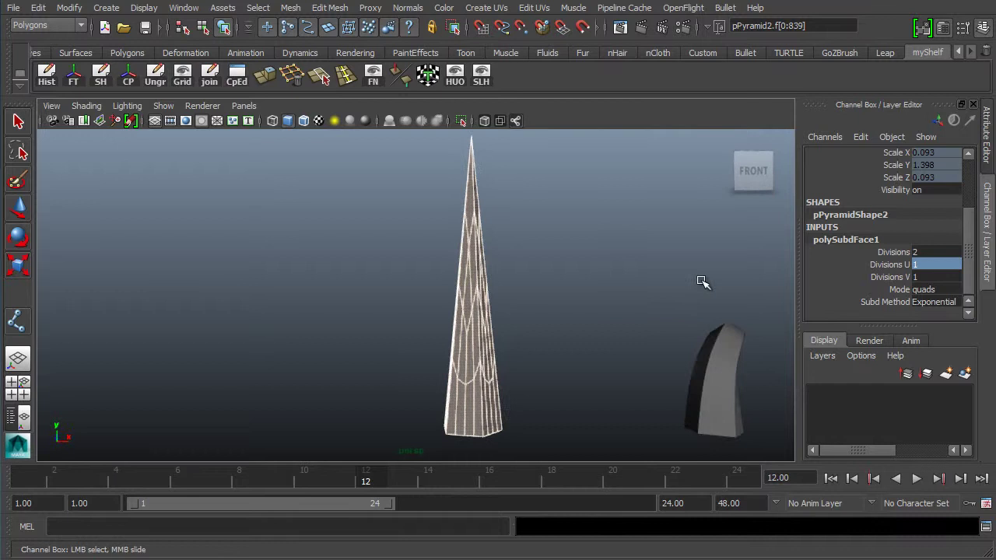
# Raise polySubdFace1's Divisions to 3 and inspect the resulting edge pattern along the straight spike.
pyautogui.click(907, 252)
pyautogui.moveTo(589, 251)
pyautogui.mouseDown(button='middle')
pyautogui.moveTo(614, 256)
pyautogui.moveTo(585, 267)
pyautogui.moveTo(596, 267)
pyautogui.mouseUp(button='middle')
pyautogui.keyDown('alt'); pyautogui.moveTo(491, 314); pyautogui.dragTo(506, 296); pyautogui.keyUp('alt')
pyautogui.scroll(5, 521, 307)
pyautogui.scroll(-5, 490, 272)
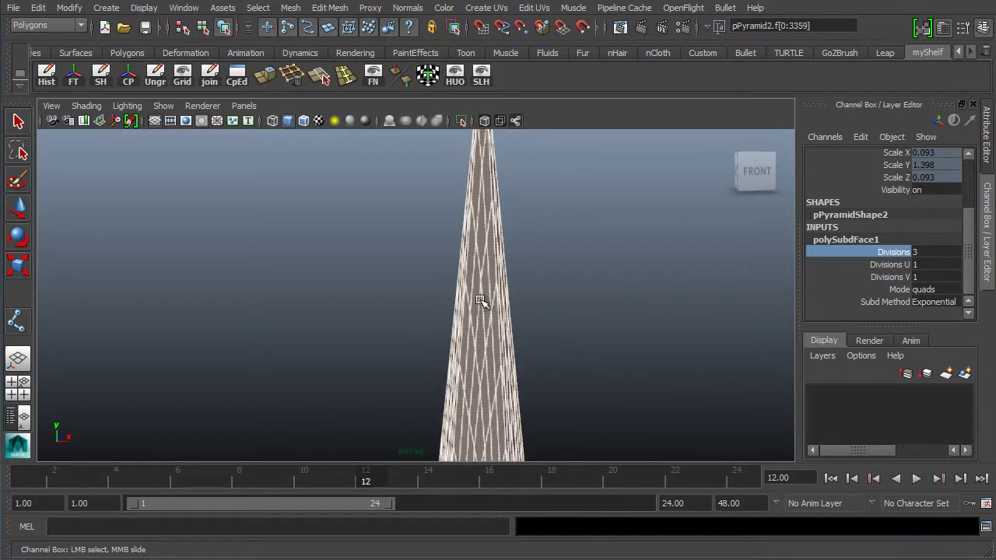
pyautogui.keyDown('alt'); pyautogui.moveTo(448, 297); pyautogui.dragTo(355, 334, button='right'); pyautogui.keyUp('alt')
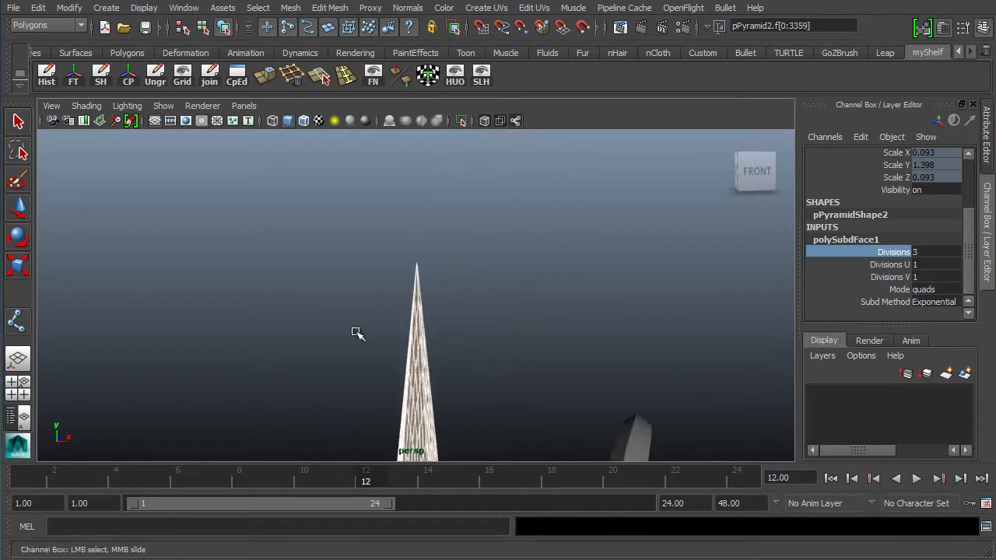
pyautogui.keyDown('alt'); pyautogui.moveTo(356, 334); pyautogui.dragTo(393, 253, button='middle'); pyautogui.keyUp('alt')
pyautogui.keyDown('alt'); pyautogui.moveTo(407, 267); pyautogui.dragTo(572, 299, button='right'); pyautogui.keyUp('alt')
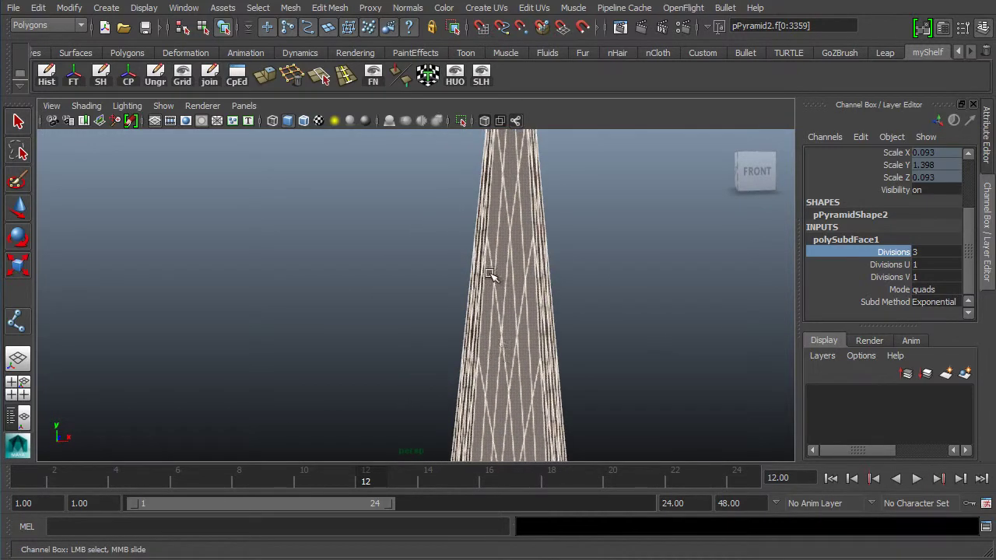
# Examine the edge pattern of the subdivided straight spike from base to tip from several angles.
pyautogui.keyDown('alt'); pyautogui.moveTo(481, 333); pyautogui.dragTo(454, 351, button='right'); pyautogui.keyUp('alt')
pyautogui.keyDown('alt'); pyautogui.moveTo(454, 370); pyautogui.dragTo(475, 303, button='middle'); pyautogui.keyUp('alt')
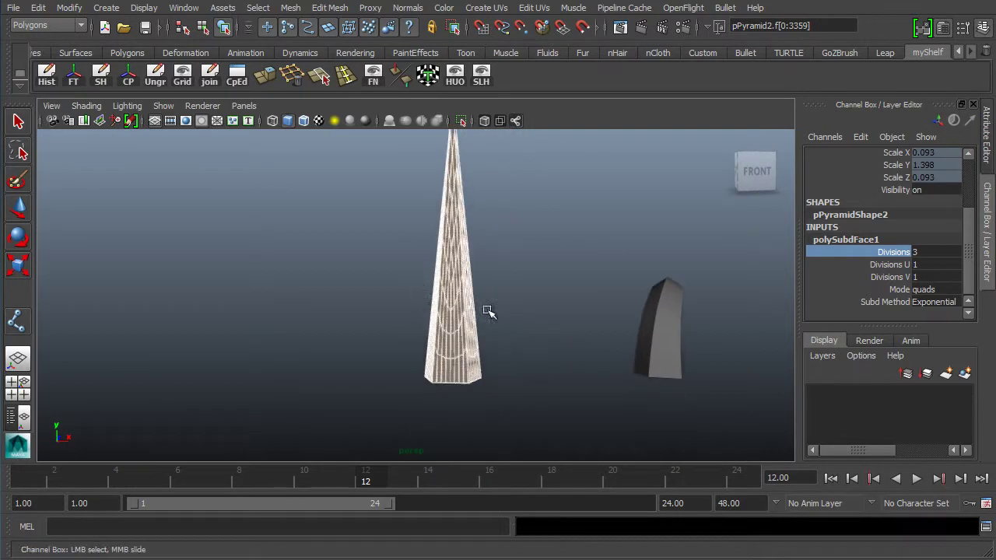
pyautogui.keyDown('alt'); pyautogui.moveTo(533, 335); pyautogui.dragTo(469, 344); pyautogui.keyUp('alt')
pyautogui.keyDown('alt'); pyautogui.moveTo(439, 389); pyautogui.dragTo(396, 355); pyautogui.keyUp('alt')
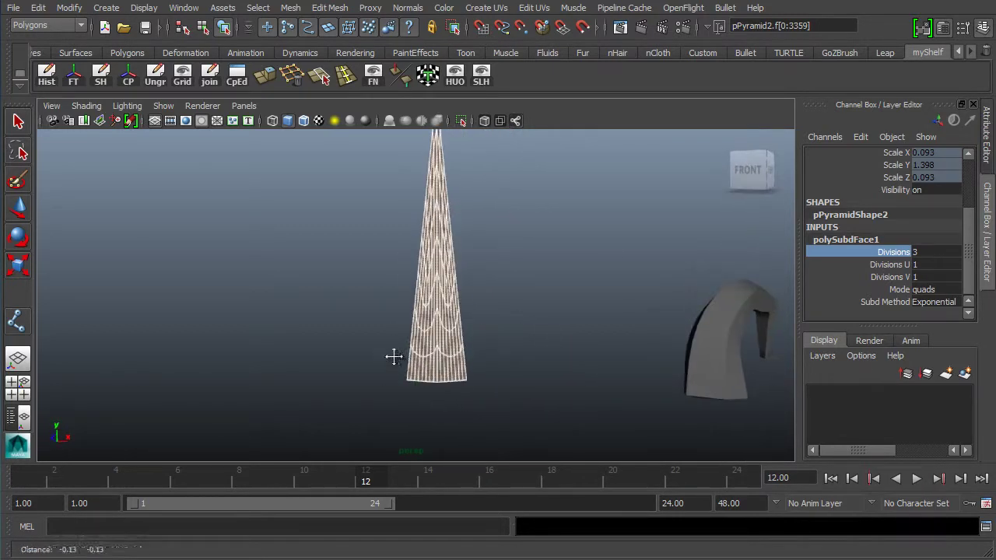
pyautogui.moveTo(396, 356)
pyautogui.keyDown('alt'); pyautogui.mouseDown(button='right')
pyautogui.moveTo(439, 352)
pyautogui.moveTo(393, 359)
pyautogui.mouseUp(button='right'); pyautogui.keyUp('alt')
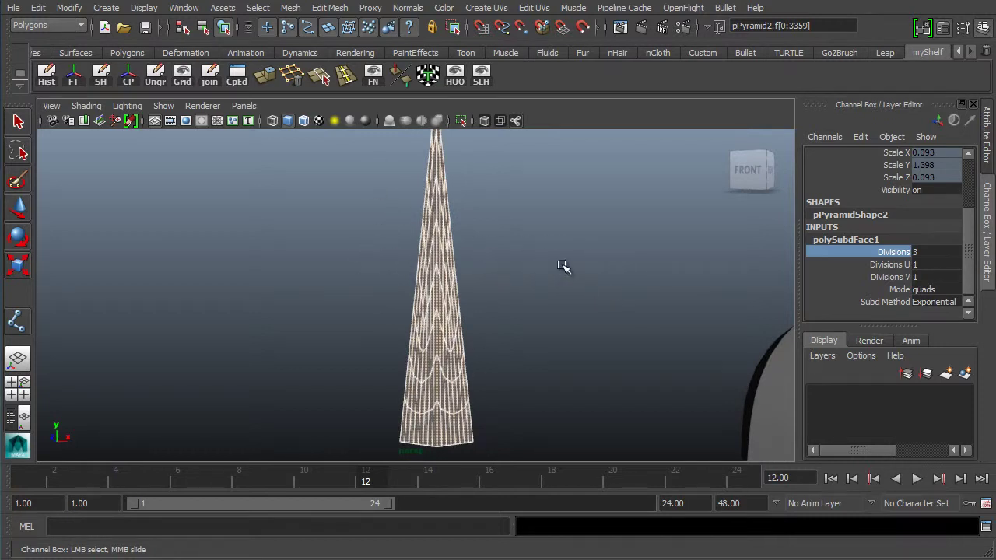
pyautogui.keyDown('alt'); pyautogui.moveTo(563, 266); pyautogui.dragTo(405, 306); pyautogui.keyUp('alt')
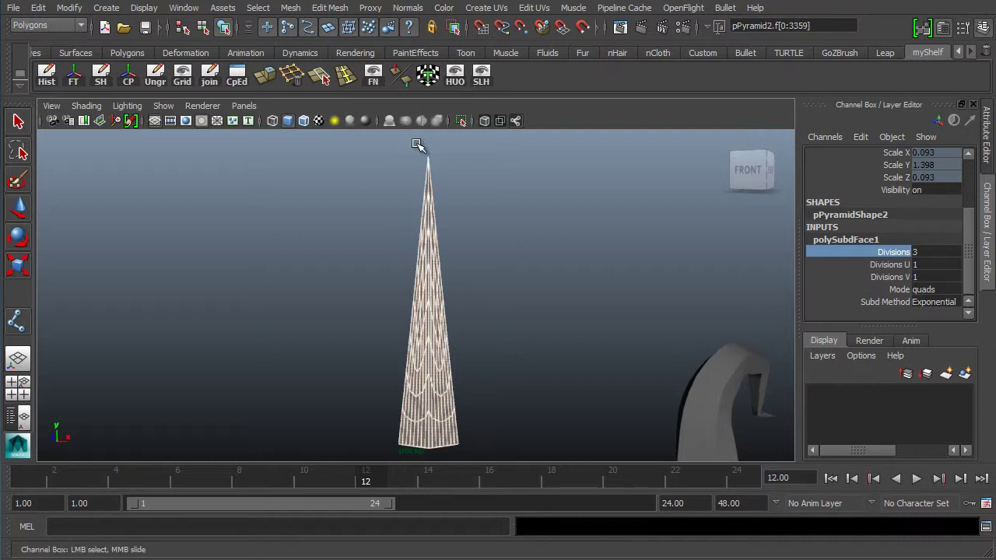
# Draw a chain of seven joints up the centre of the straight spike from base to tip in the front view.
pyautogui.press('space')
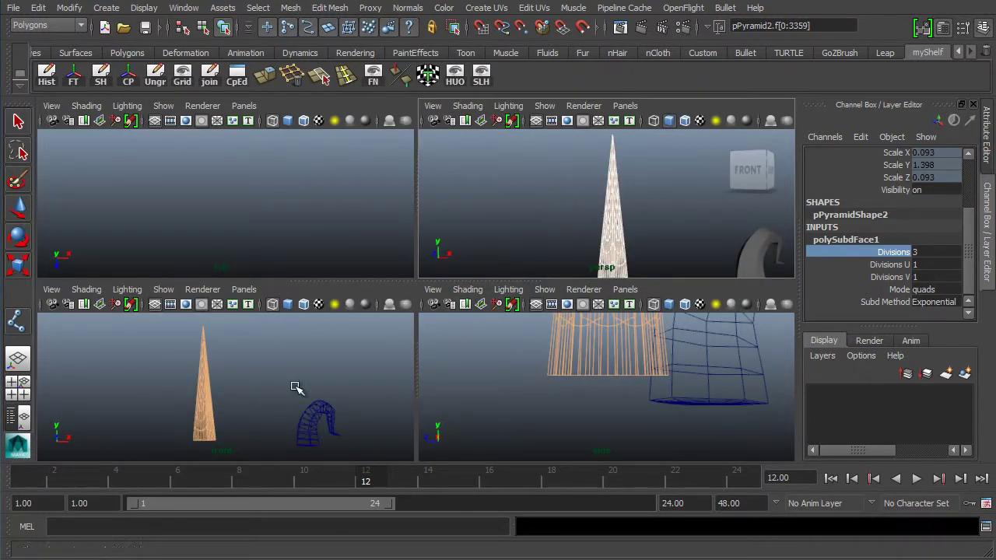
pyautogui.press('space')
pyautogui.press('f')
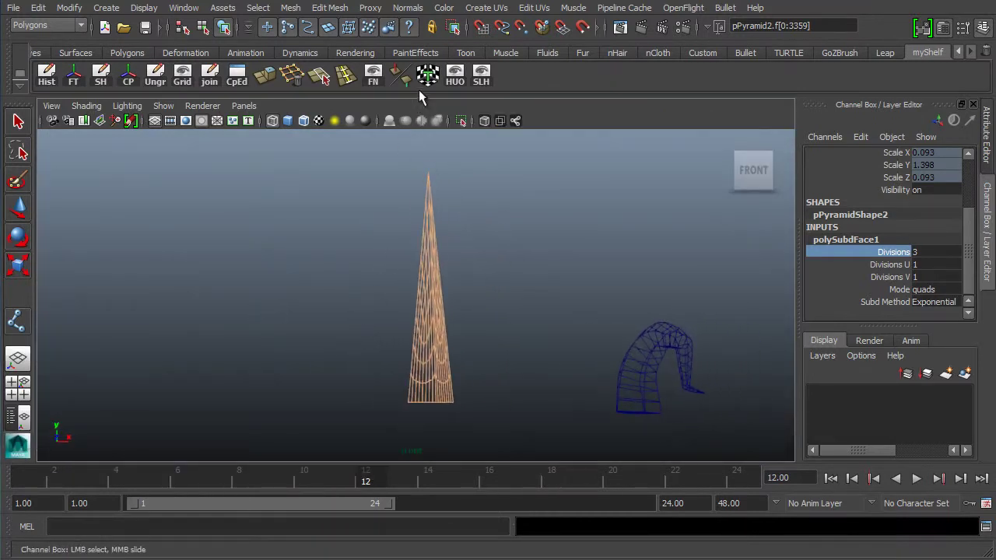
pyautogui.click(63, 26)
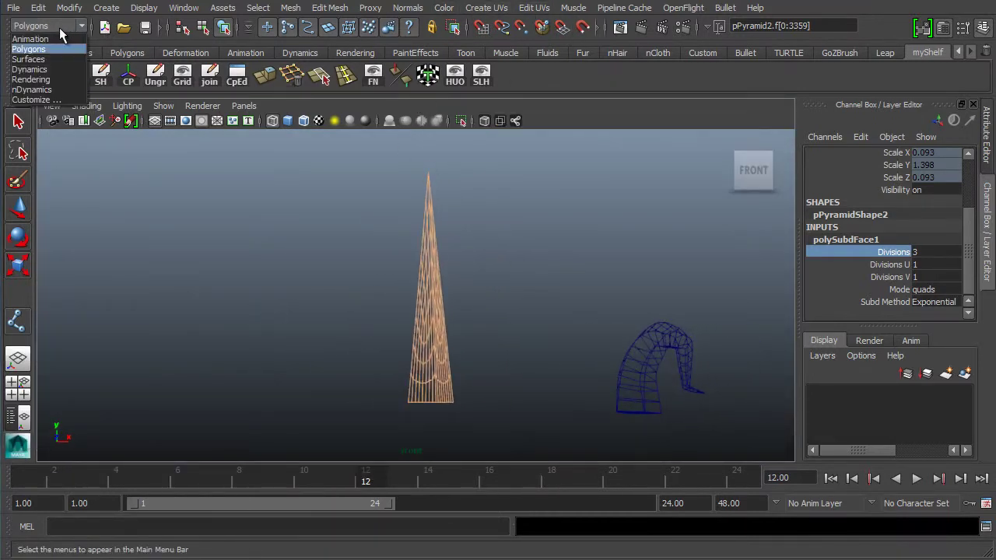
pyautogui.click(47, 35)
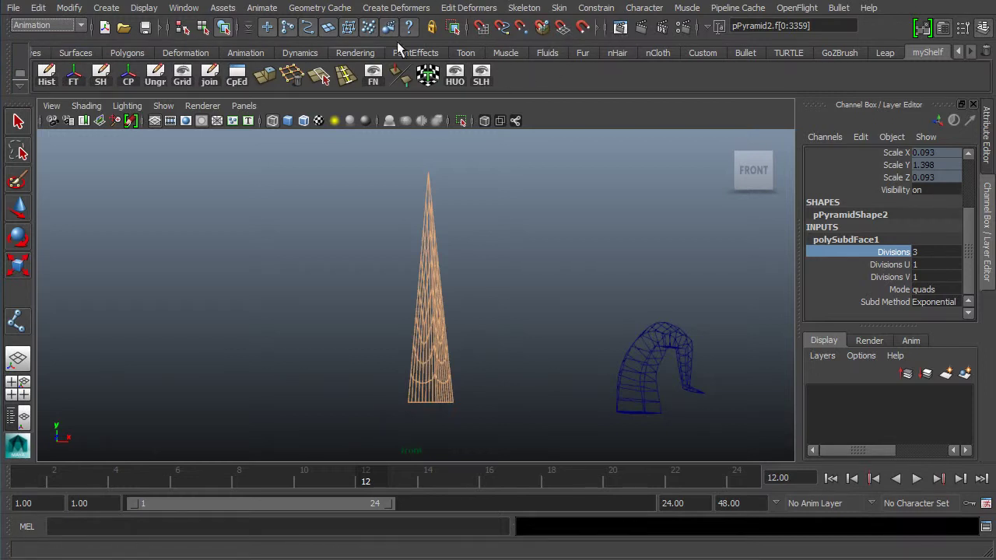
pyautogui.click(557, 9)
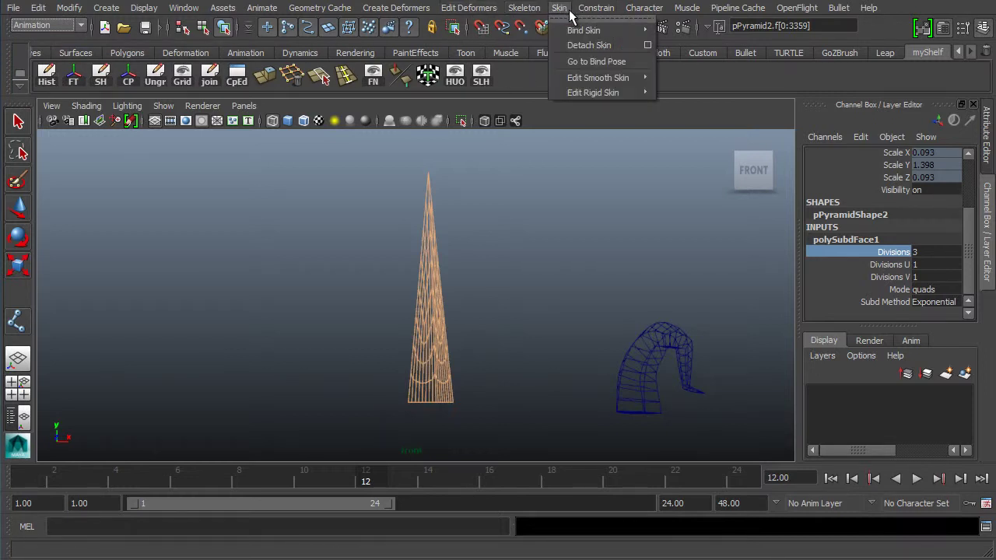
pyautogui.click(537, 29)
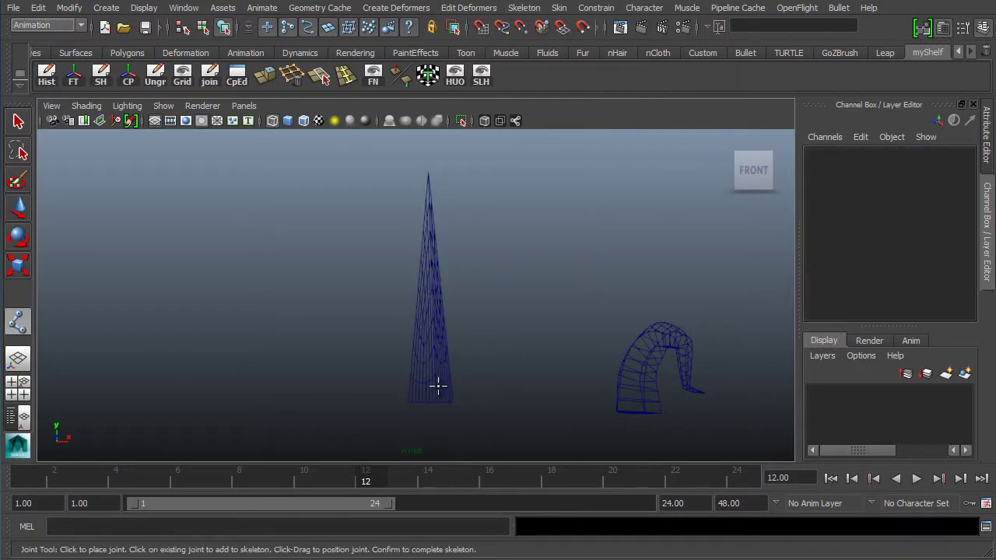
pyautogui.click(430, 402)
pyautogui.click(430, 357)
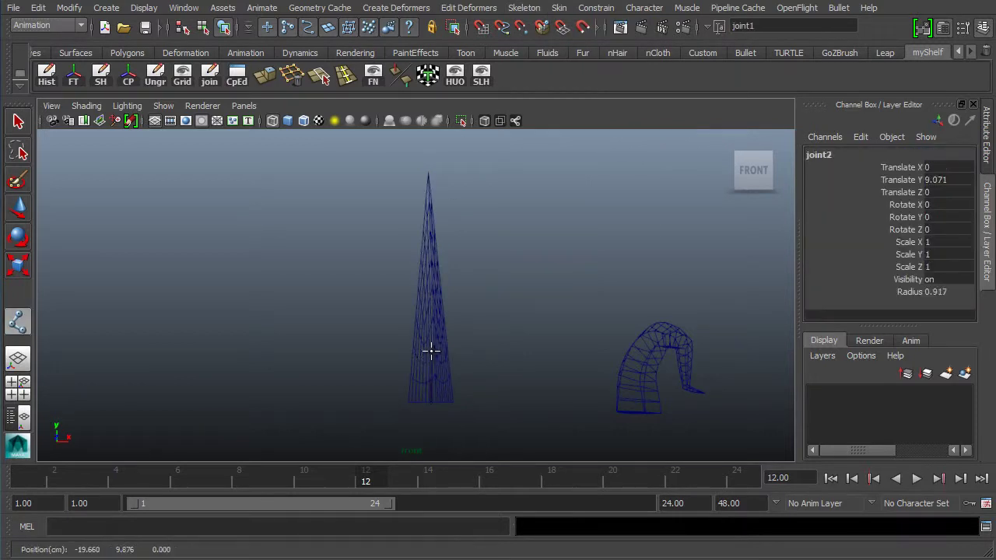
pyautogui.click(428, 274)
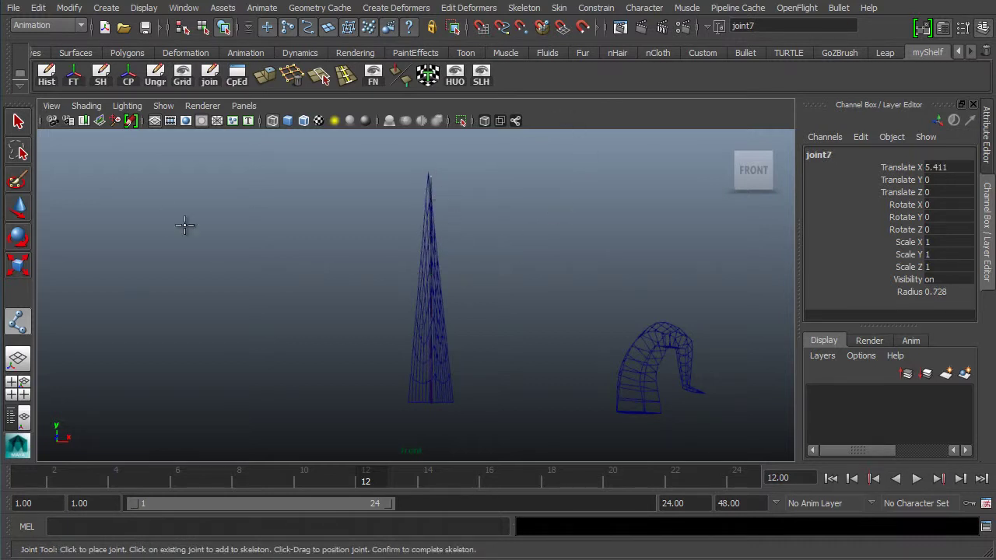
pyautogui.press('w')
# Smooth bind the straight spike's mesh to its joint chain, starting from the root joint.
pyautogui.press('space')
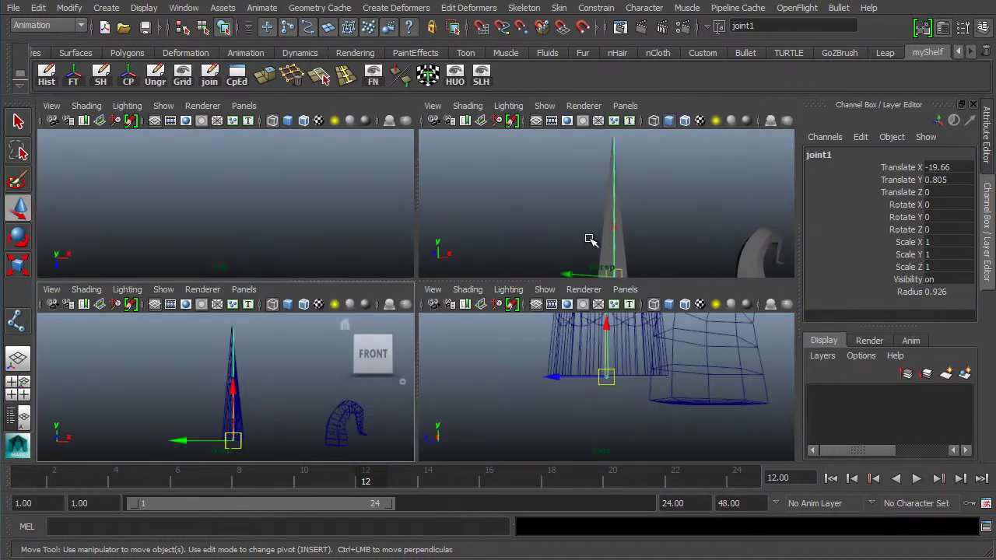
pyautogui.press('space')
pyautogui.moveTo(420, 358)
pyautogui.keyDown('alt'); pyautogui.mouseDown()
pyautogui.moveTo(497, 371)
pyautogui.moveTo(456, 407)
pyautogui.moveTo(382, 442)
pyautogui.mouseUp(); pyautogui.keyUp('alt')
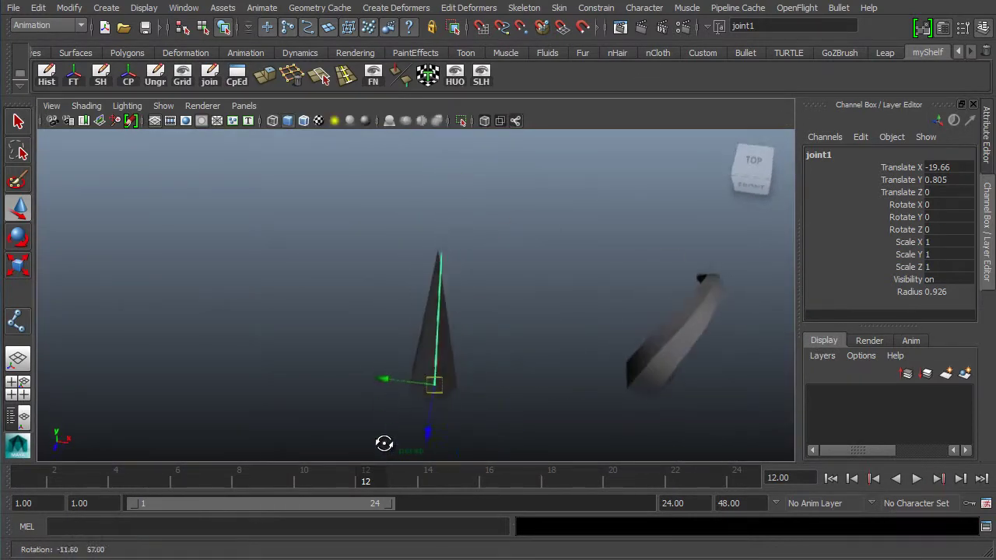
pyautogui.keyDown('alt'); pyautogui.moveTo(382, 443); pyautogui.dragTo(441, 294, button='right'); pyautogui.keyUp('alt')
pyautogui.keyDown('alt'); pyautogui.moveTo(441, 293); pyautogui.dragTo(433, 356); pyautogui.keyUp('alt')
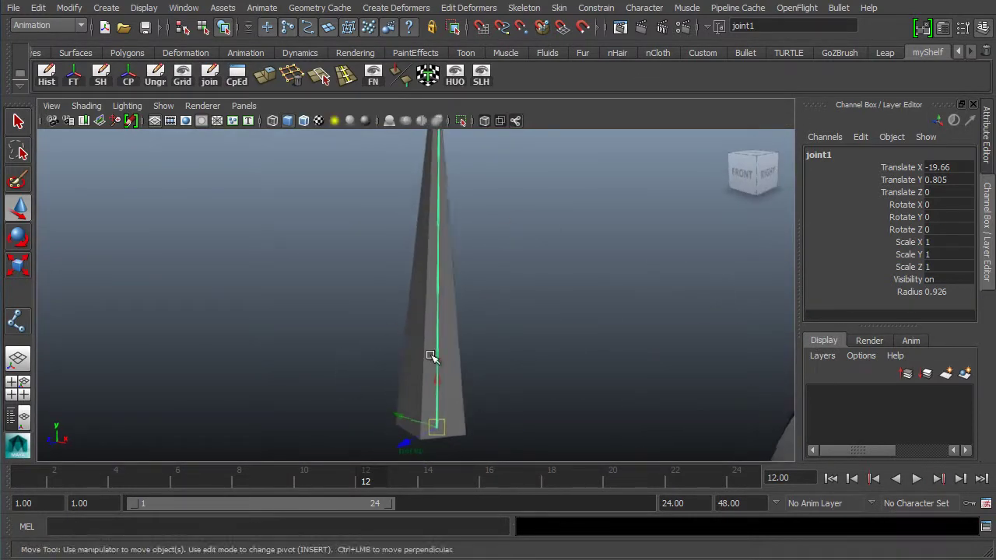
pyautogui.keyDown('alt'); pyautogui.moveTo(433, 355); pyautogui.dragTo(506, 357, button='right'); pyautogui.keyUp('alt')
pyautogui.click(407, 344)
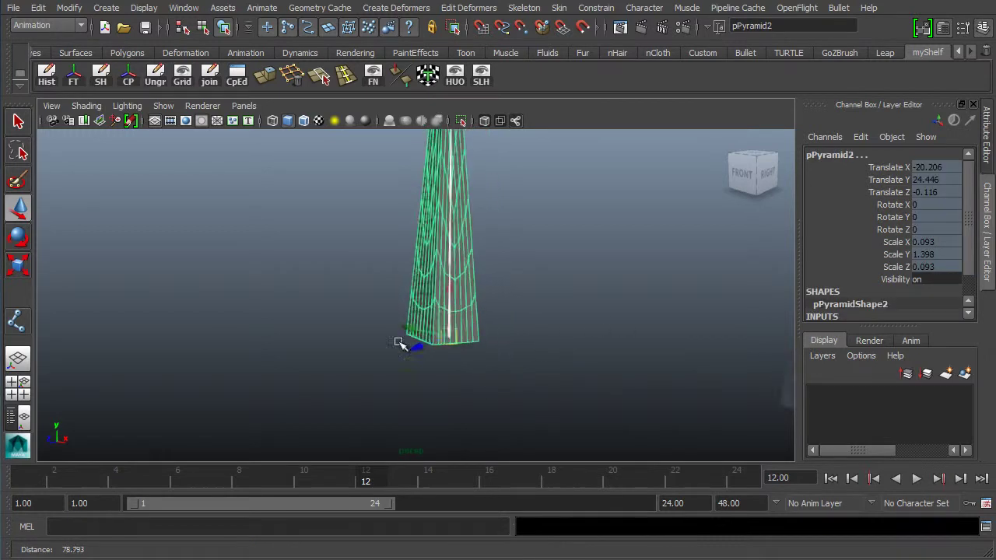
pyautogui.keyDown('alt'); pyautogui.moveTo(407, 344); pyautogui.dragTo(420, 374, button='right'); pyautogui.keyUp('alt')
pyautogui.moveTo(432, 345)
pyautogui.keyDown('alt'); pyautogui.mouseDown()
pyautogui.moveTo(420, 422)
pyautogui.moveTo(426, 336)
pyautogui.mouseUp(); pyautogui.keyUp('alt')
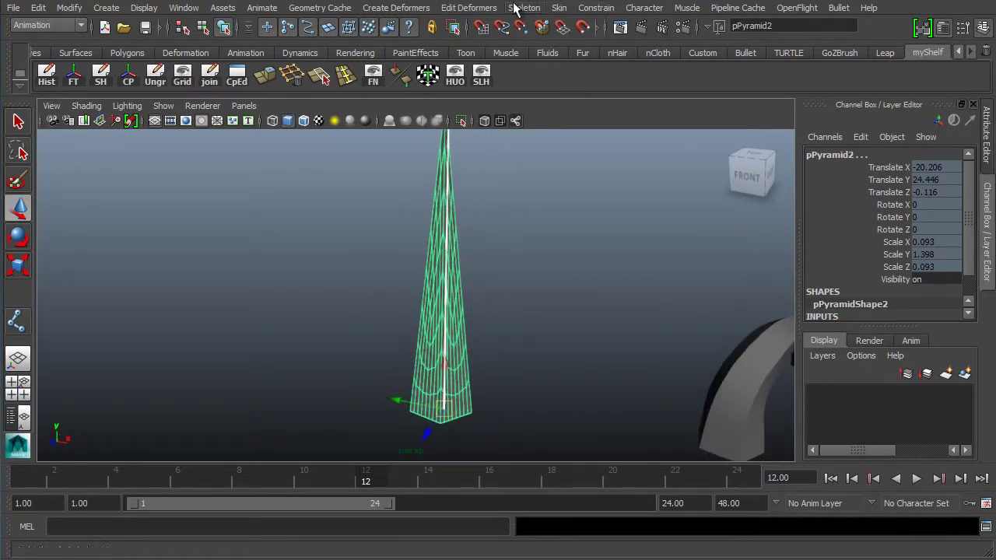
pyautogui.click(559, 8)
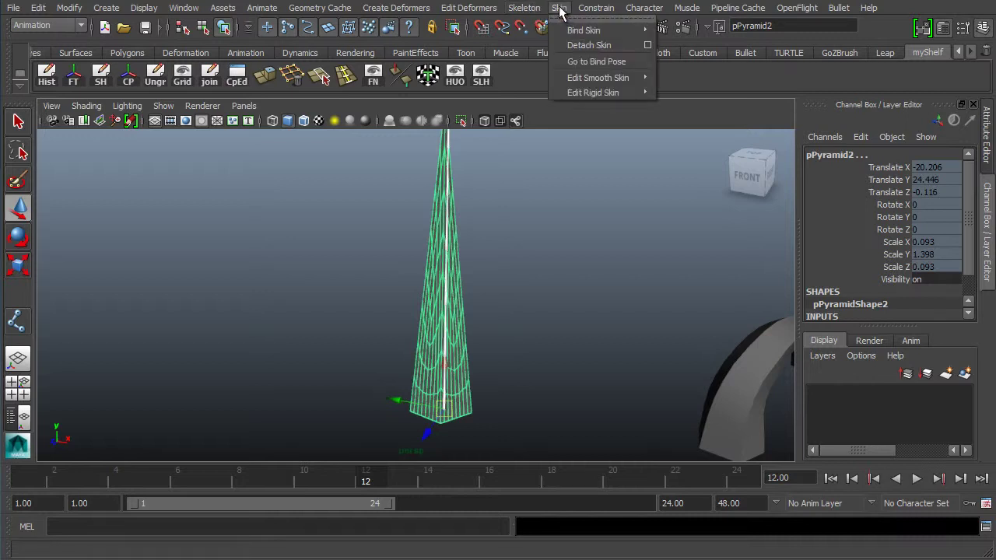
pyautogui.moveTo(608, 33)
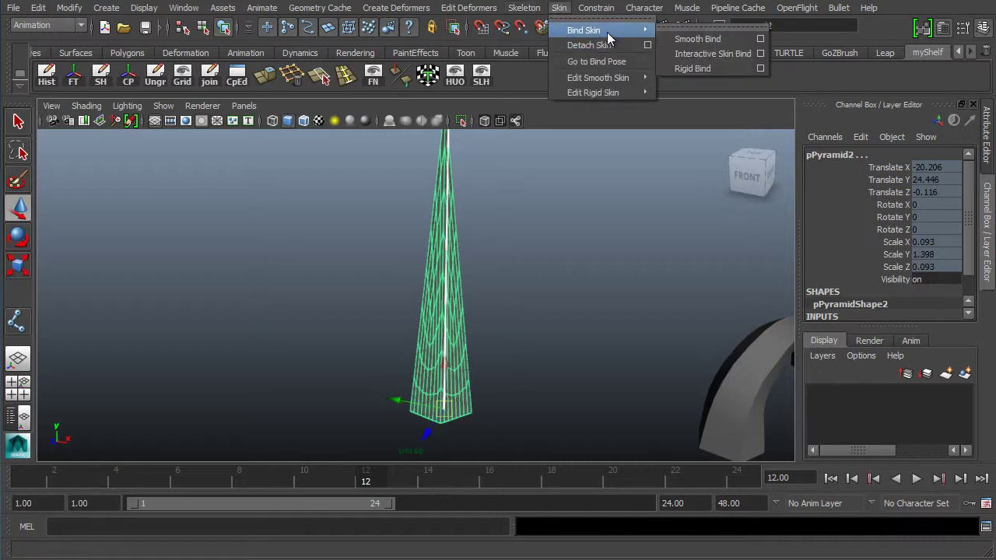
pyautogui.click(699, 39)
# Bend the bound spike sideways by rotating joint2 about 50.5° in Z, joint3 the same way, and joint4 about 29.5° in Z.
pyautogui.press('Down')
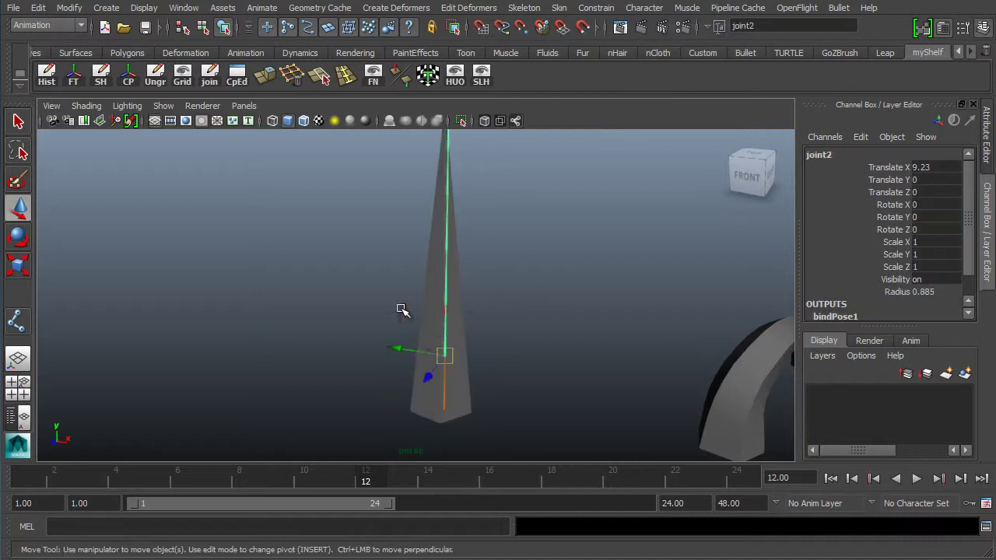
pyautogui.press('e')
pyautogui.moveTo(490, 309); pyautogui.dragTo(420, 314)
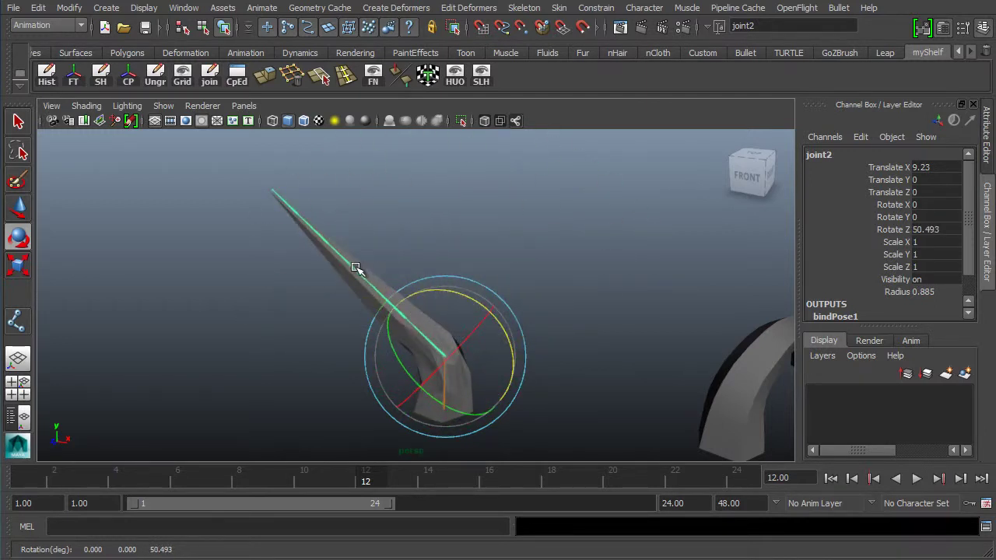
pyautogui.press('Down')
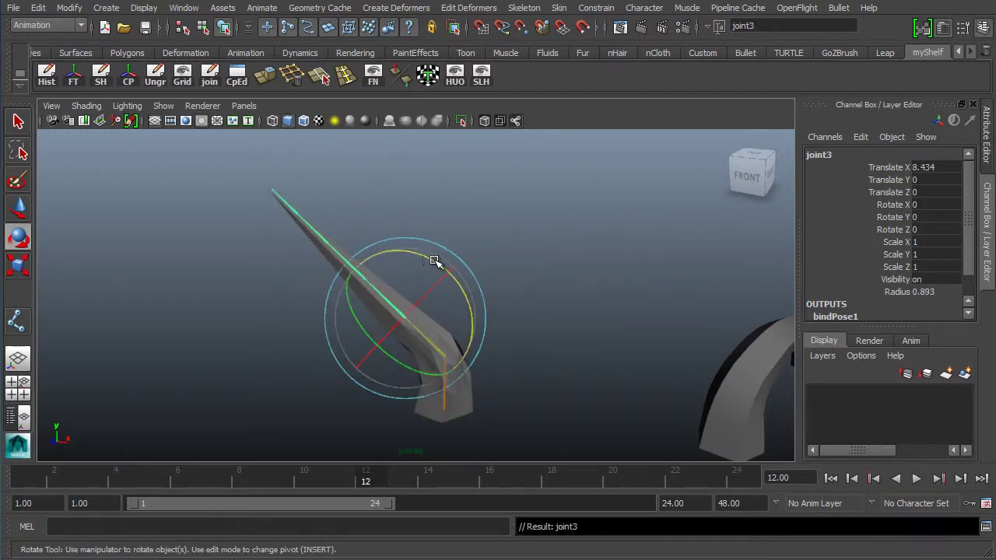
pyautogui.moveTo(434, 262); pyautogui.dragTo(457, 336)
pyautogui.press('Down')
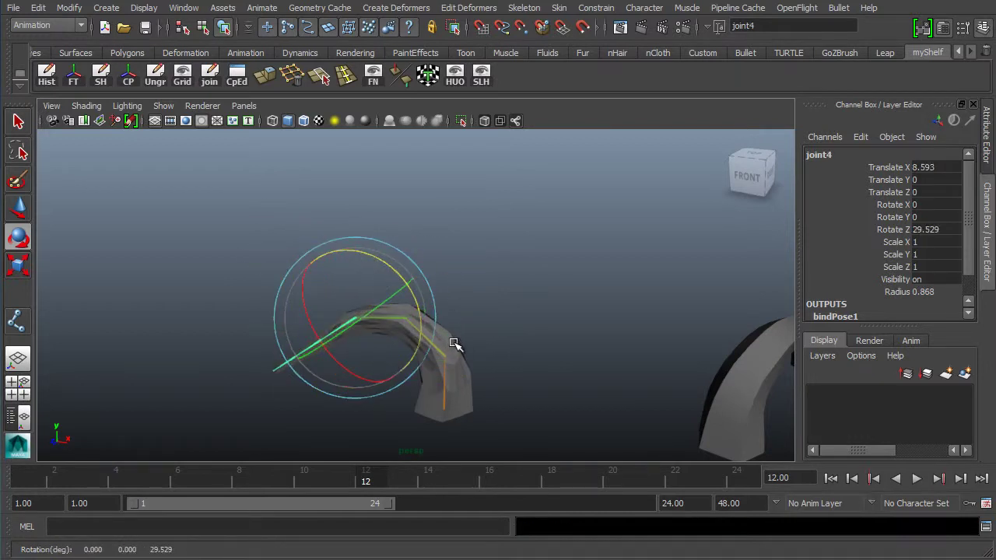
# Turn on smooth mesh preview for the newly bent spike and inspect its bend from several angles.
pyautogui.click(457, 345)
pyautogui.press('3')
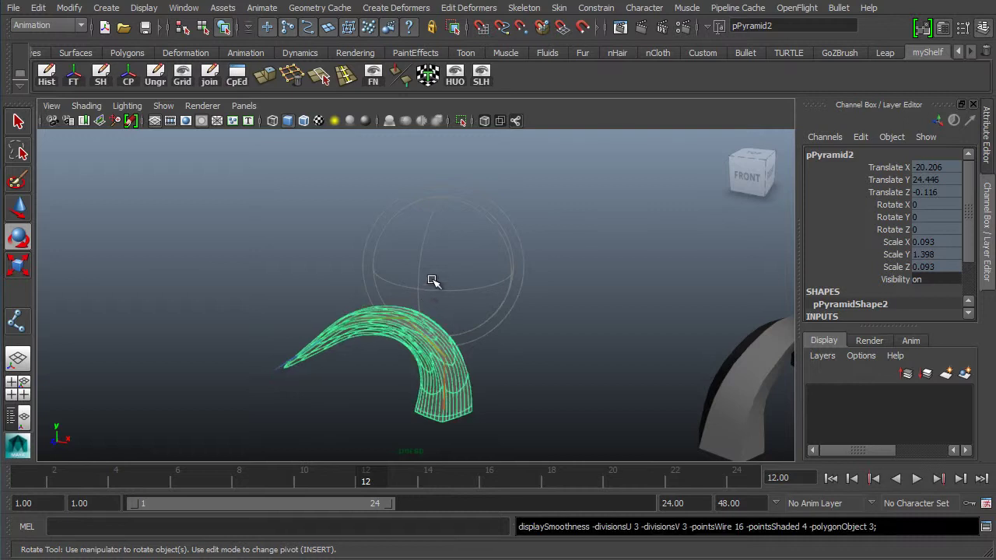
pyautogui.click(514, 355)
pyautogui.keyDown('alt'); pyautogui.moveTo(332, 389); pyautogui.dragTo(223, 396); pyautogui.keyUp('alt')
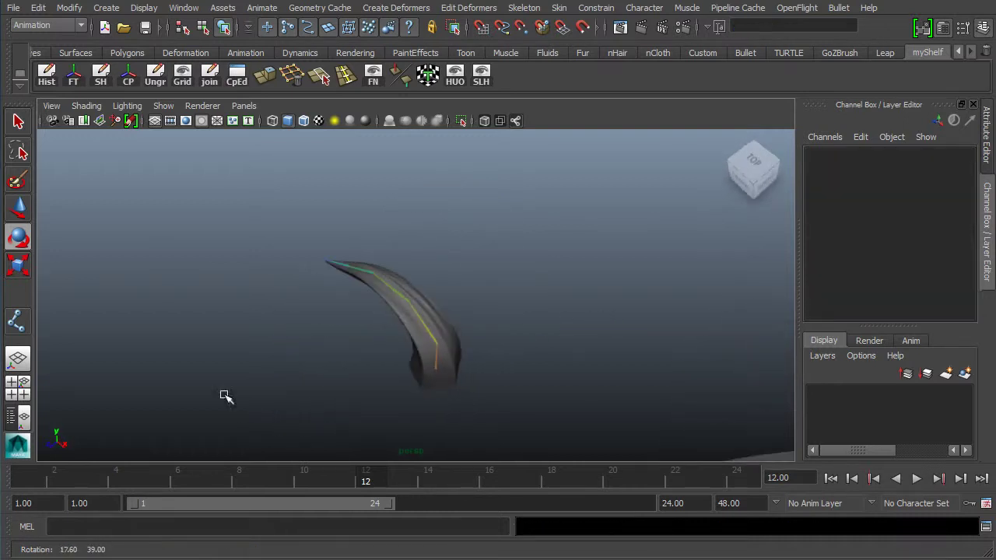
pyautogui.keyDown('alt'); pyautogui.moveTo(260, 278); pyautogui.dragTo(480, 316, button='right'); pyautogui.keyUp('alt')
pyautogui.keyDown('alt'); pyautogui.moveTo(480, 316); pyautogui.dragTo(615, 321); pyautogui.keyUp('alt')
pyautogui.keyDown('alt'); pyautogui.moveTo(493, 361); pyautogui.dragTo(424, 393); pyautogui.keyUp('alt')
pyautogui.keyDown('alt'); pyautogui.moveTo(421, 335); pyautogui.dragTo(213, 419); pyautogui.keyUp('alt')
pyautogui.keyDown('alt'); pyautogui.moveTo(333, 314); pyautogui.dragTo(201, 322); pyautogui.keyUp('alt')
# Rotate joint6 near the spike's tip to about -31.8° in Z so the tip curls upward.
pyautogui.click(410, 247)
pyautogui.click(177, 323)
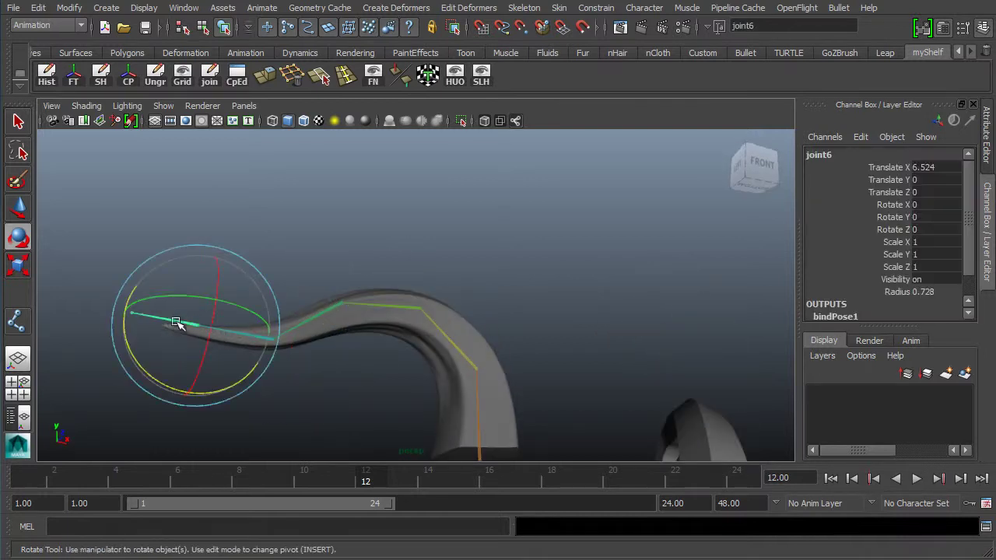
pyautogui.moveTo(127, 324); pyautogui.dragTo(153, 296)
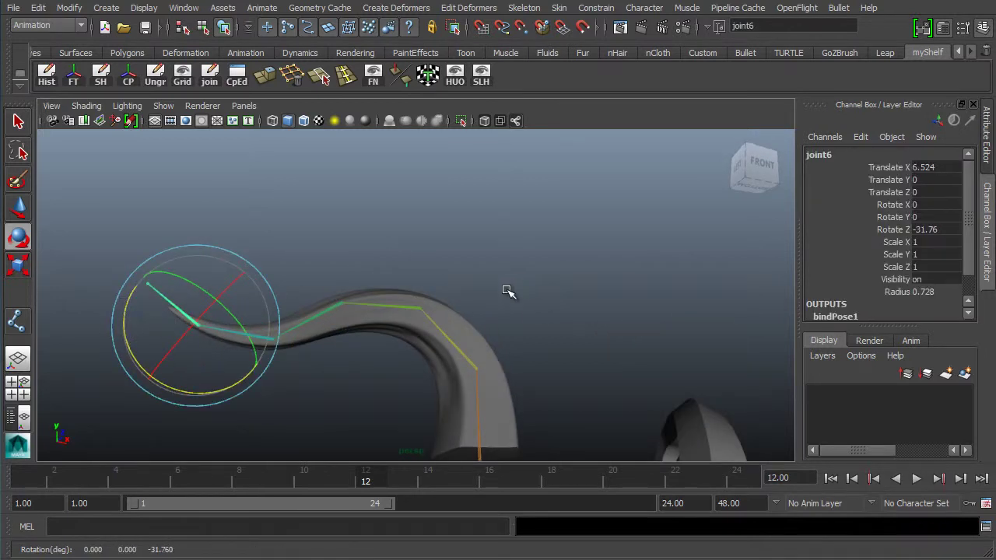
pyautogui.keyDown('alt'); pyautogui.moveTo(508, 290); pyautogui.dragTo(287, 301); pyautogui.keyUp('alt')
pyautogui.scroll(-3, 438, 349)
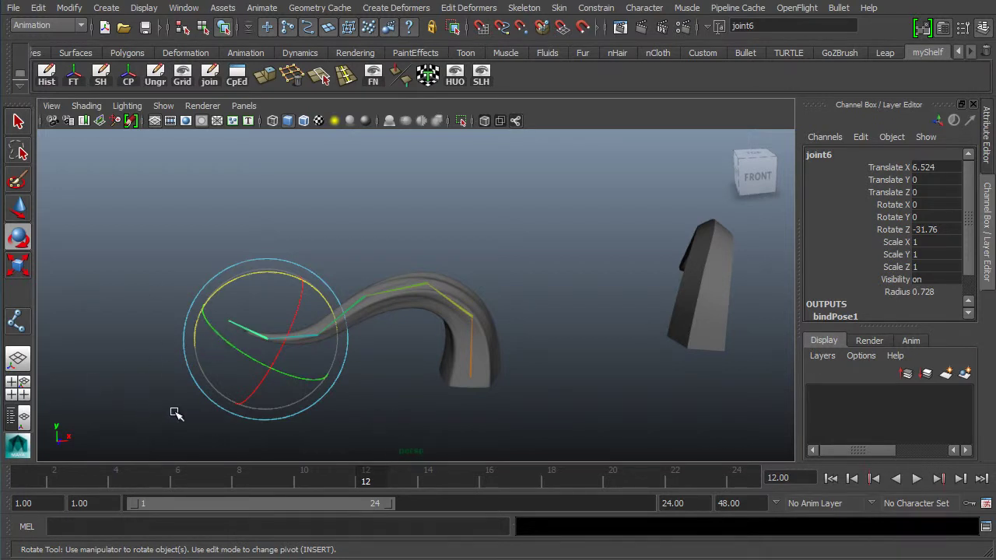
pyautogui.keyDown('alt'); pyautogui.moveTo(330, 352); pyautogui.dragTo(349, 335, button='middle'); pyautogui.keyUp('alt')
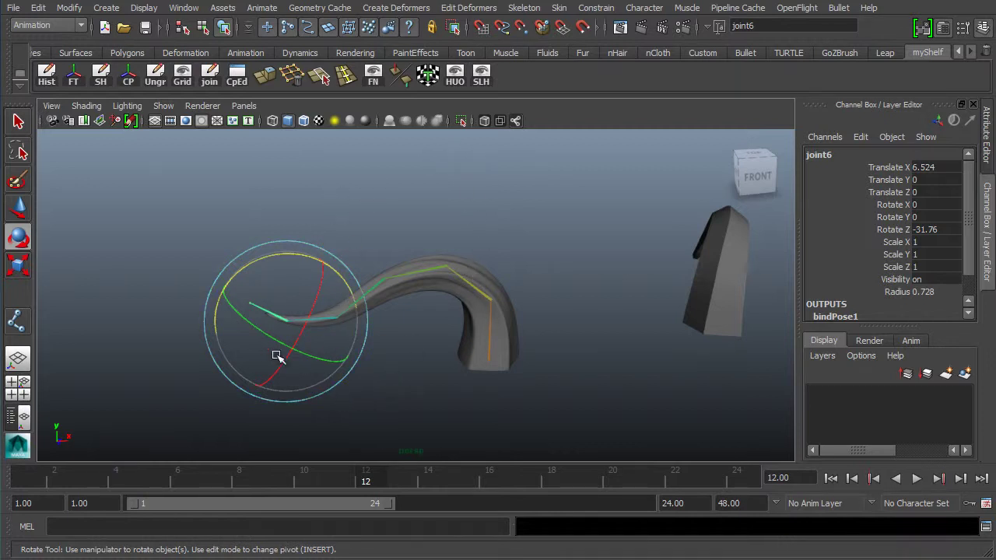
pyautogui.keyDown('alt'); pyautogui.moveTo(278, 356); pyautogui.dragTo(491, 311); pyautogui.keyUp('alt')
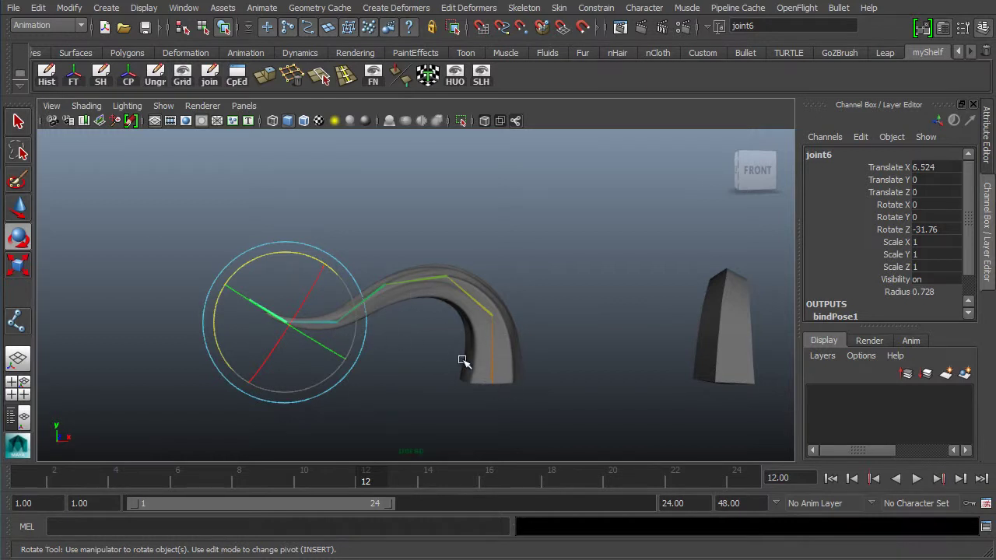
# Turn on smooth mesh preview for the other bent spike, pPyramid1, and compare the two spikes' shapes.
pyautogui.keyDown('alt'); pyautogui.moveTo(464, 362); pyautogui.dragTo(456, 398); pyautogui.keyUp('alt')
pyautogui.keyDown('alt'); pyautogui.moveTo(460, 317); pyautogui.dragTo(454, 359); pyautogui.keyUp('alt')
pyautogui.click(562, 350)
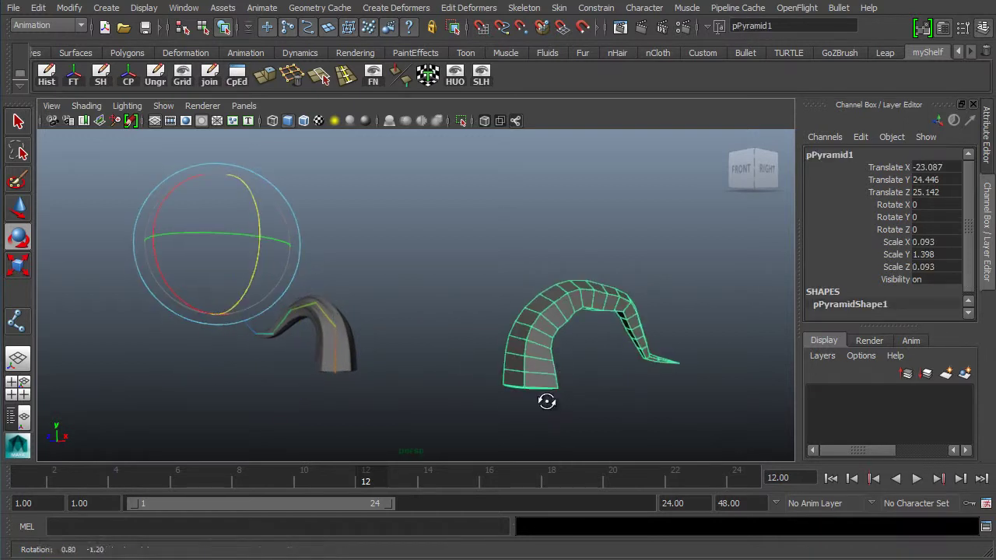
pyautogui.click(459, 351)
pyautogui.keyDown('alt'); pyautogui.moveTo(459, 351); pyautogui.dragTo(376, 350); pyautogui.keyUp('alt')
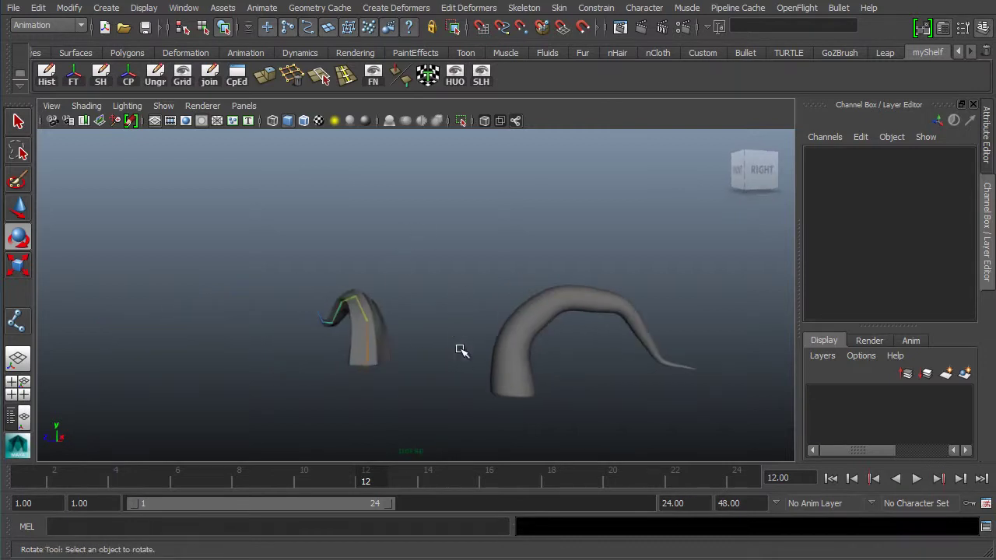
pyautogui.keyDown('alt'); pyautogui.moveTo(460, 350); pyautogui.dragTo(370, 397); pyautogui.keyUp('alt')
pyautogui.keyDown('alt'); pyautogui.moveTo(261, 398); pyautogui.dragTo(386, 342, button='right'); pyautogui.keyUp('alt')
pyautogui.keyDown('alt'); pyautogui.moveTo(386, 342); pyautogui.dragTo(391, 308, button='middle'); pyautogui.keyUp('alt')
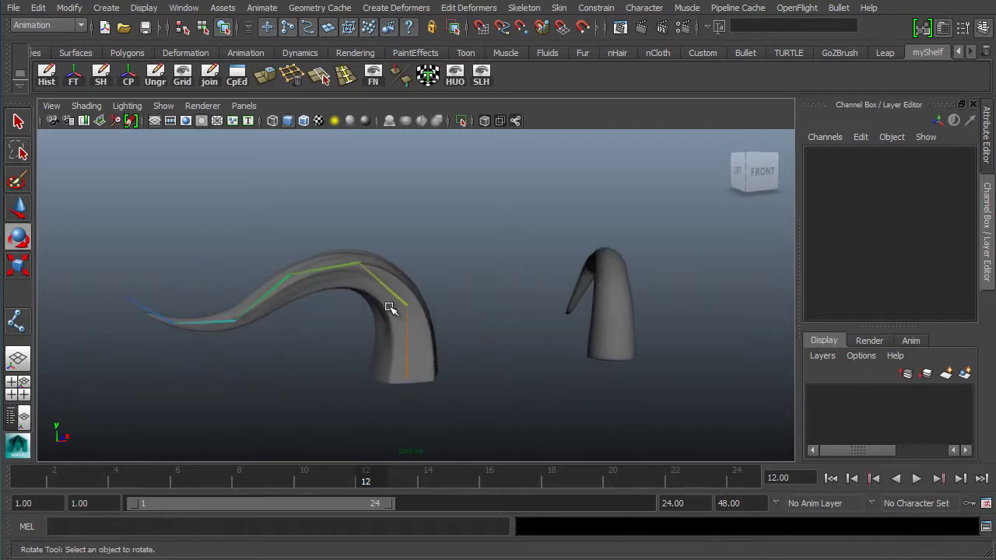
pyautogui.keyDown('alt'); pyautogui.moveTo(375, 399); pyautogui.dragTo(329, 340); pyautogui.keyUp('alt')
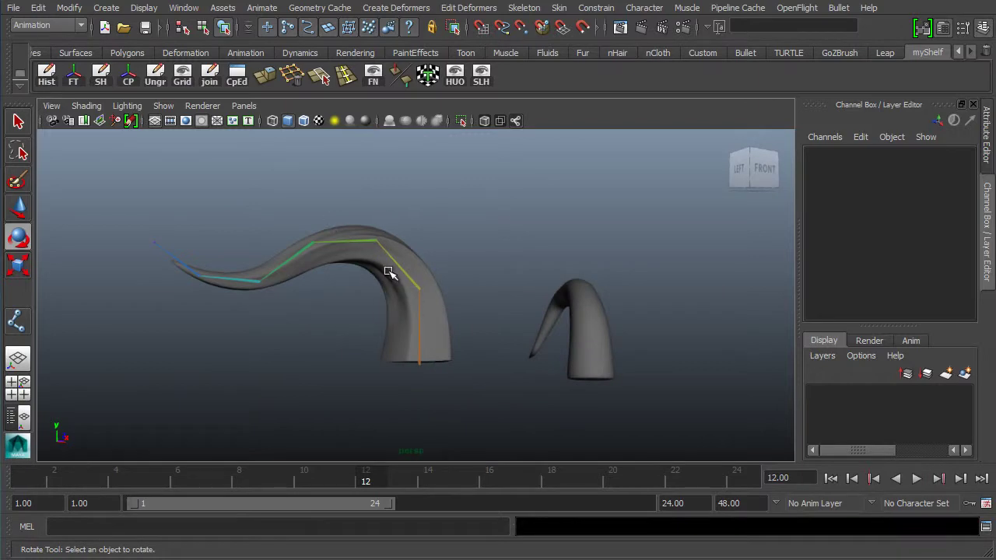